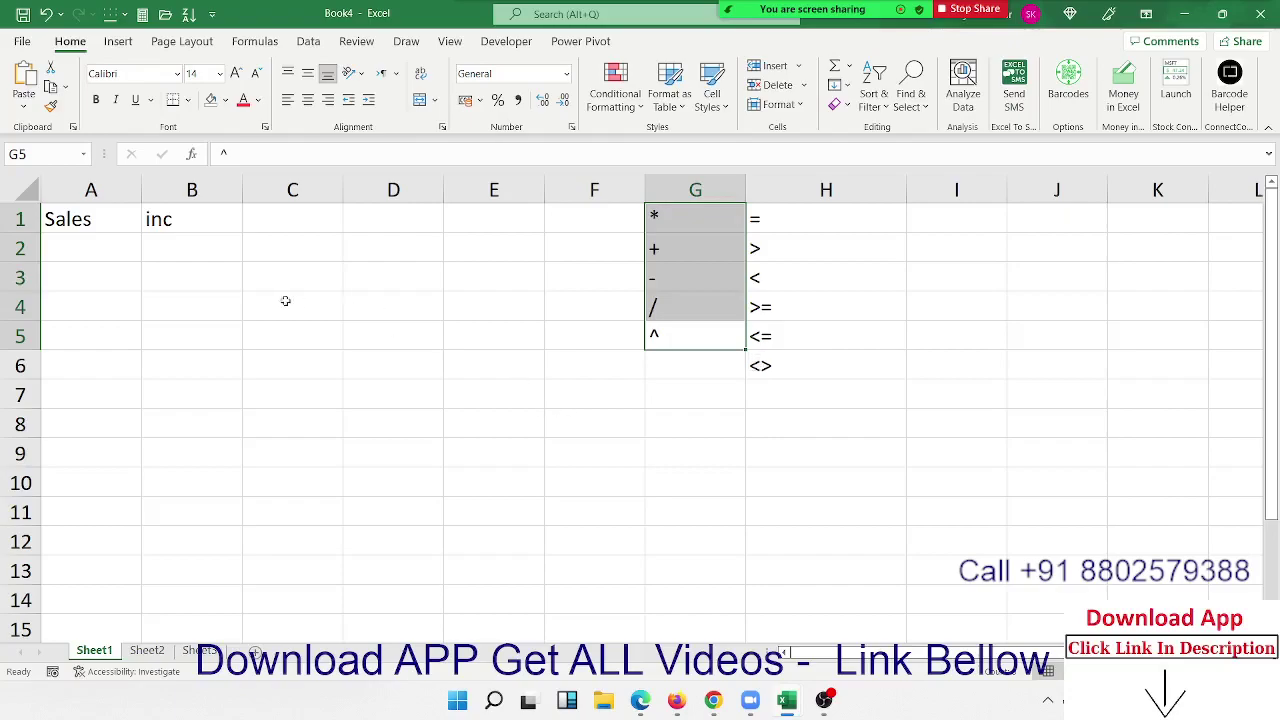
- Enter 20 in cell C4 and 30 in cell D4
text(20)
key(Tab)
text(30)
key(Tab)
- Add up cells C4:D4 in cell E4 with the SUM function
text(=s)
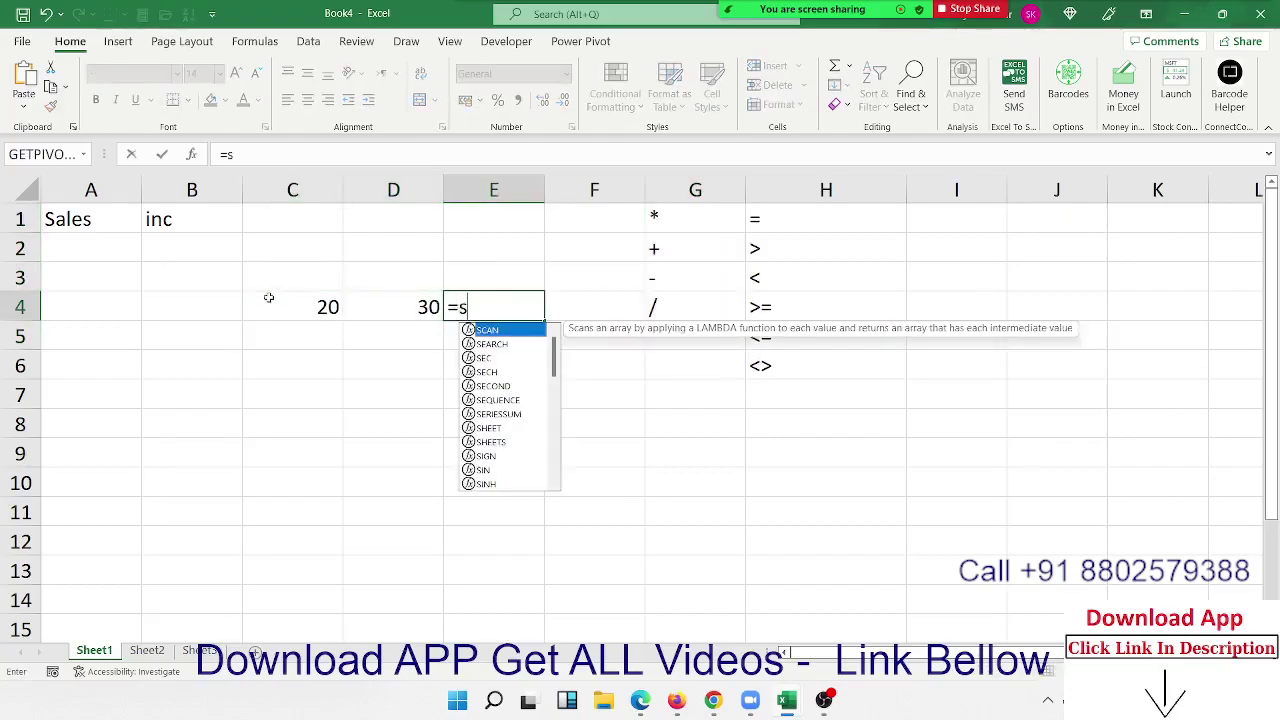
text(um()
key(Left)
key(shift+Left)
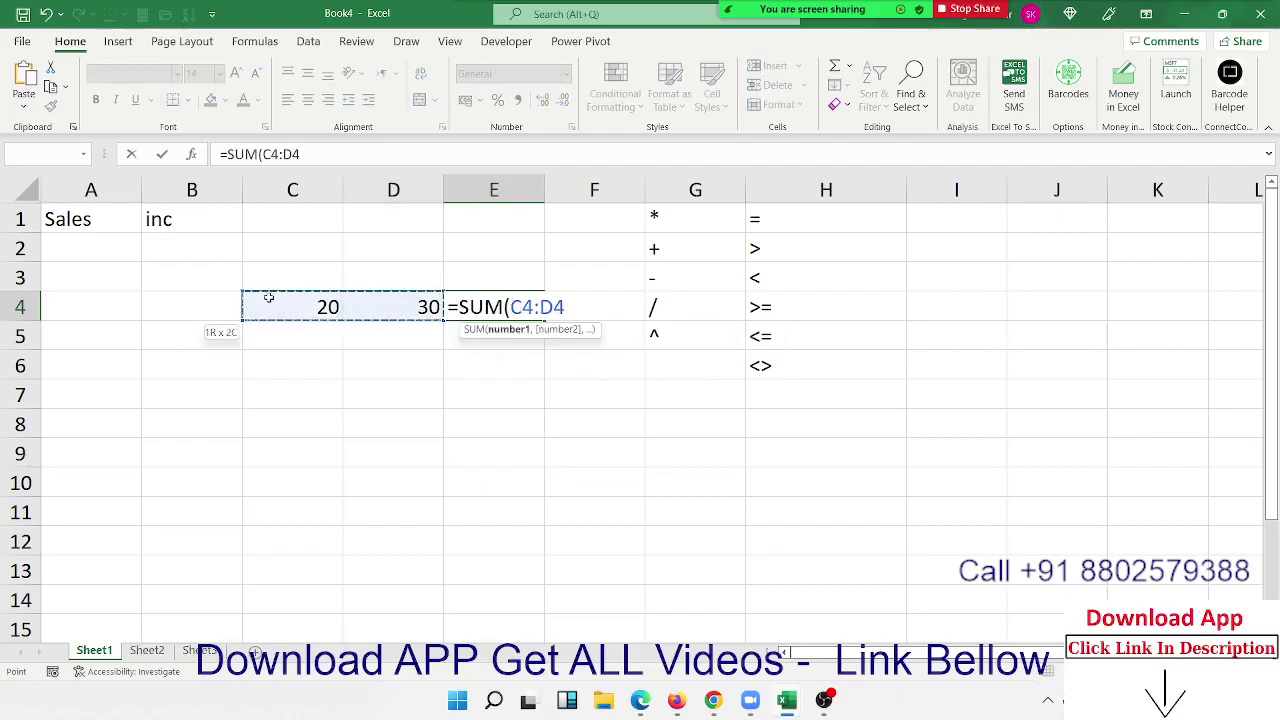
key(Return)
- Enter the formula =C4+D4 in cell E5 to add the same two numbers with the plus operator
text(=)
key(Left)
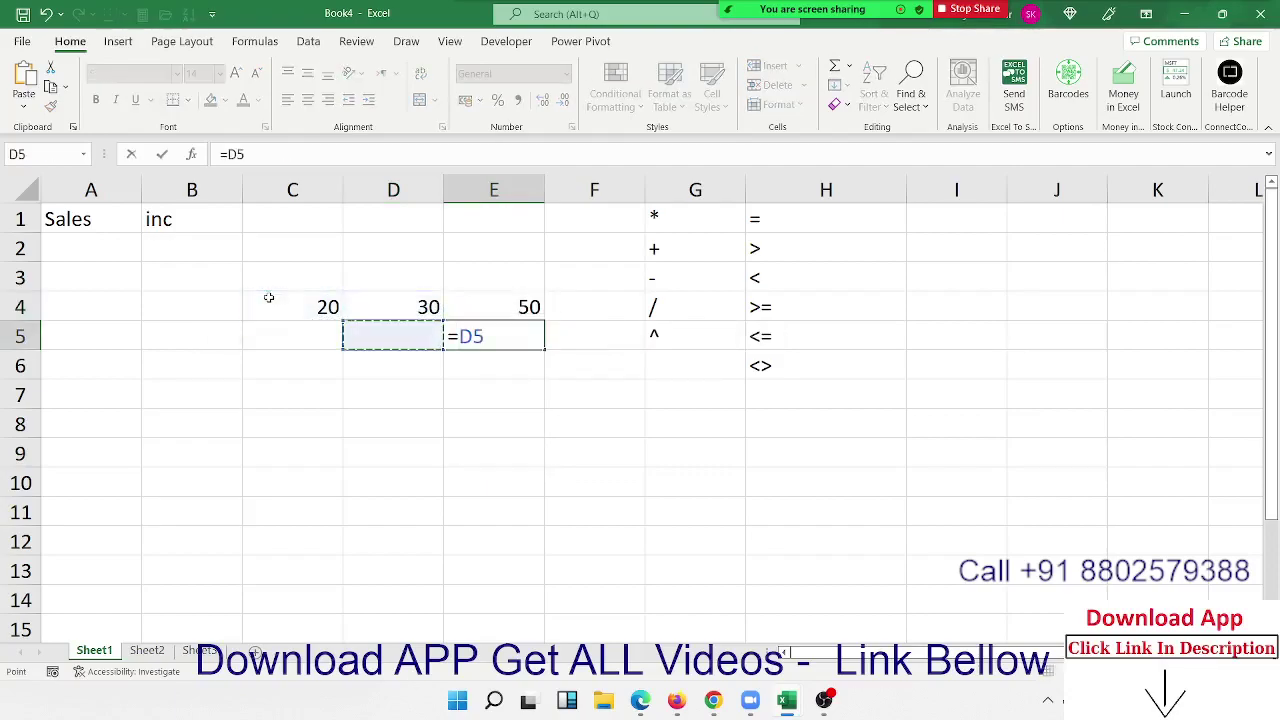
key(Left)
key(Up)
text(+)
key(Up)
key(Left)
key(Return)
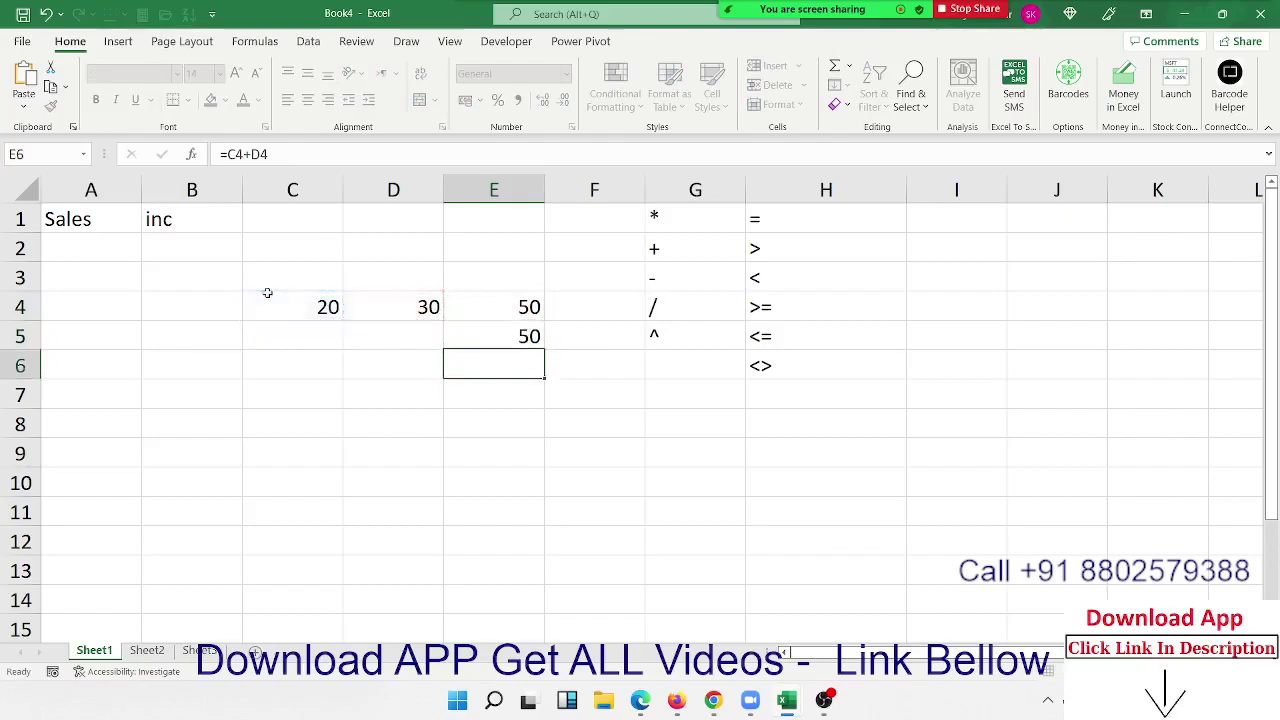
- Examine the formulas in cells E4 and E5 to compare the function with the operator version
key(Up)
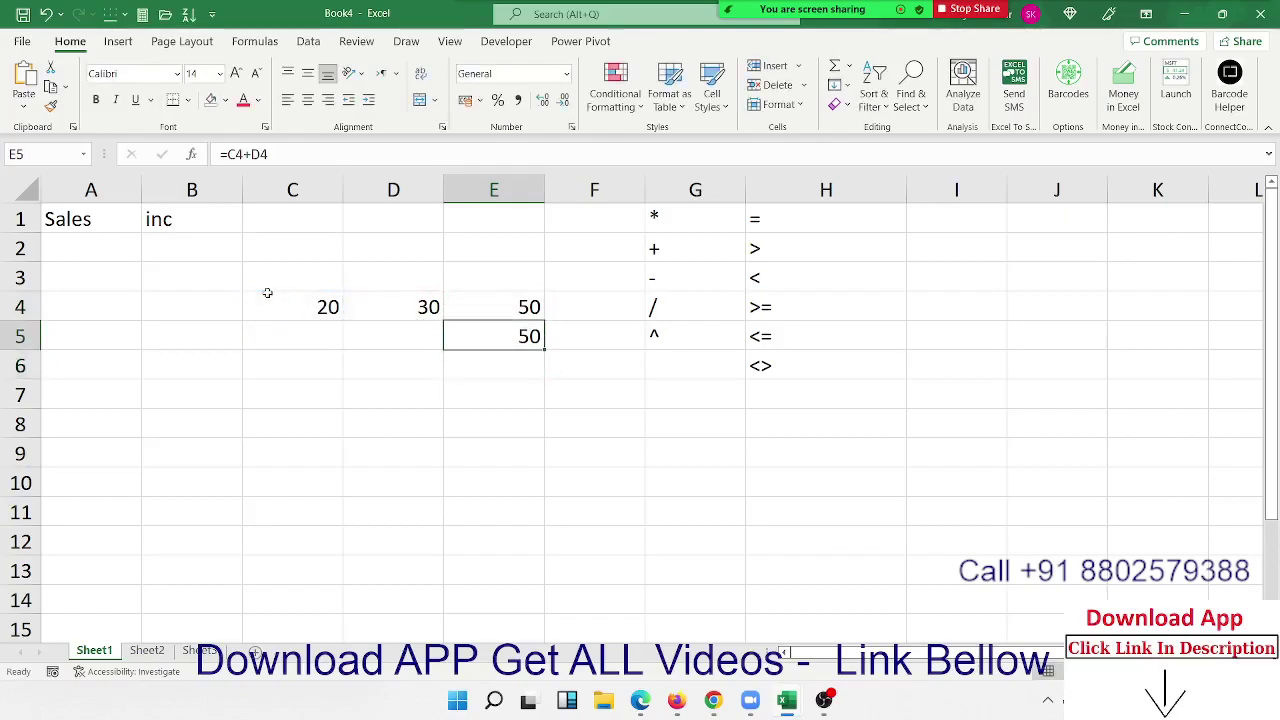
key(Up)
key(F2)
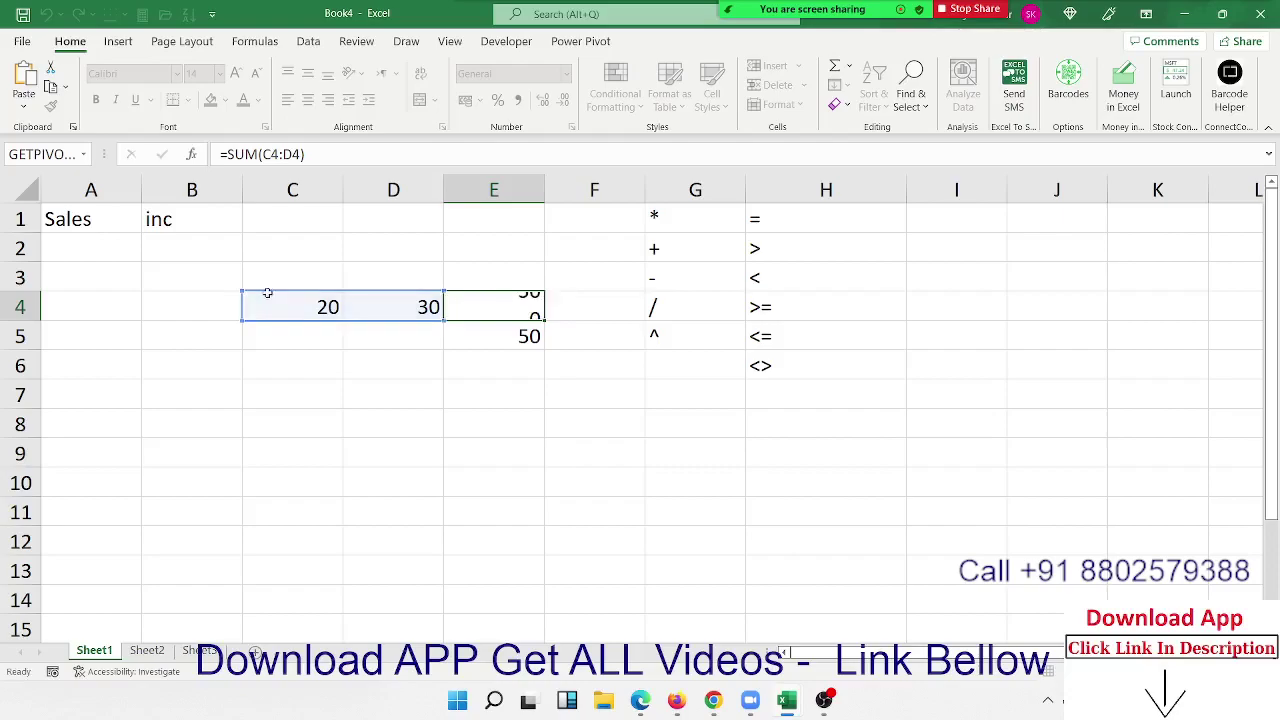
key(Return)
key(F2)
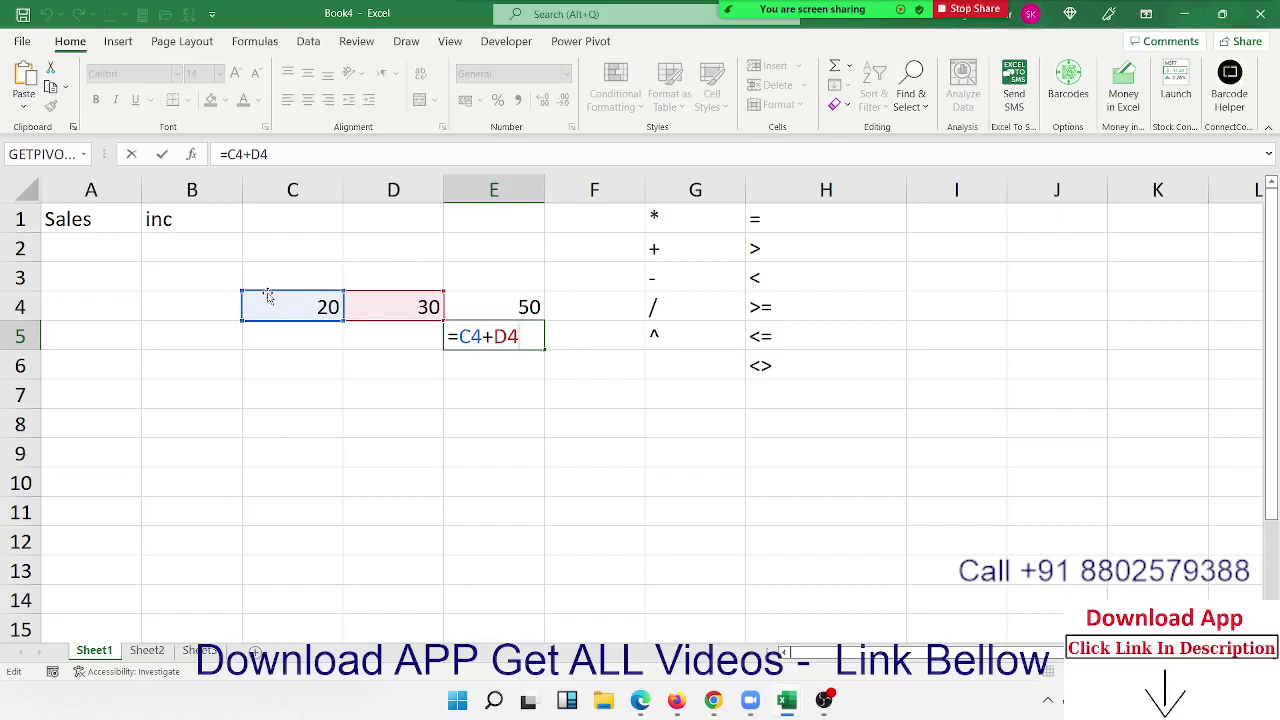
key(Return)
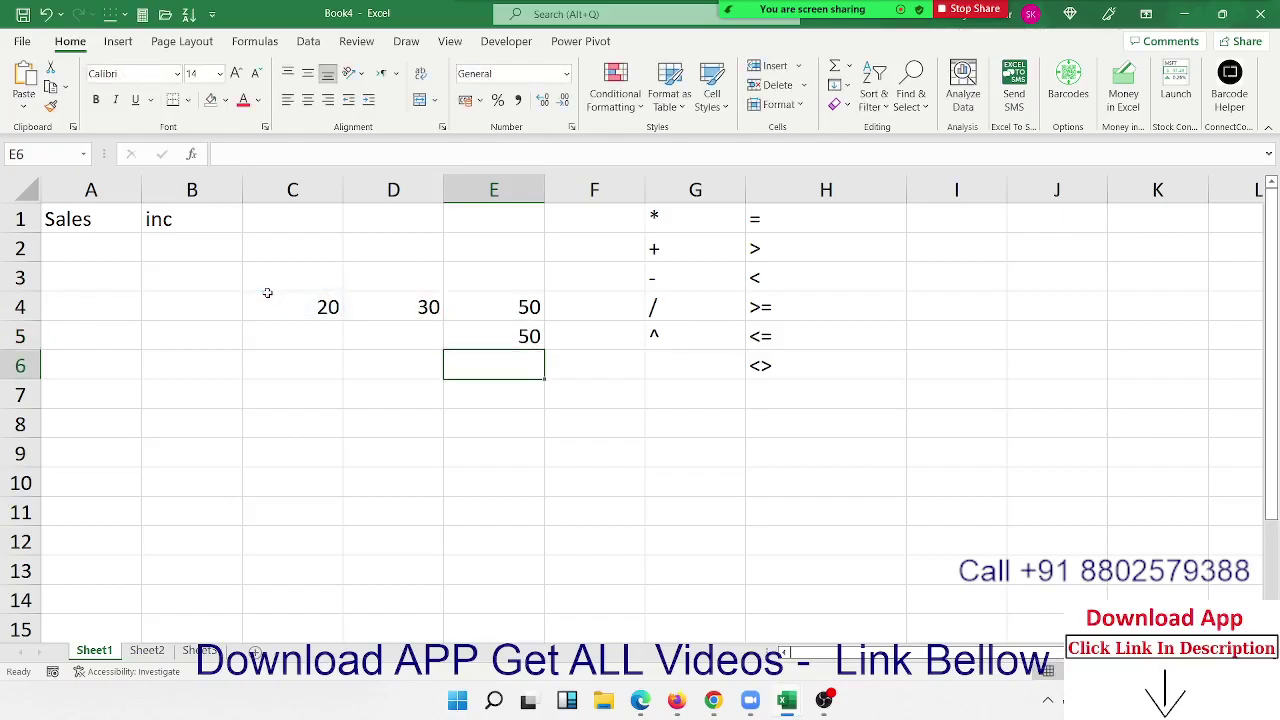
- Enter the heading Buy in cell B7 and the value 500 beneath it
key(Down)
key(Left)
key(Left)
key(Left)
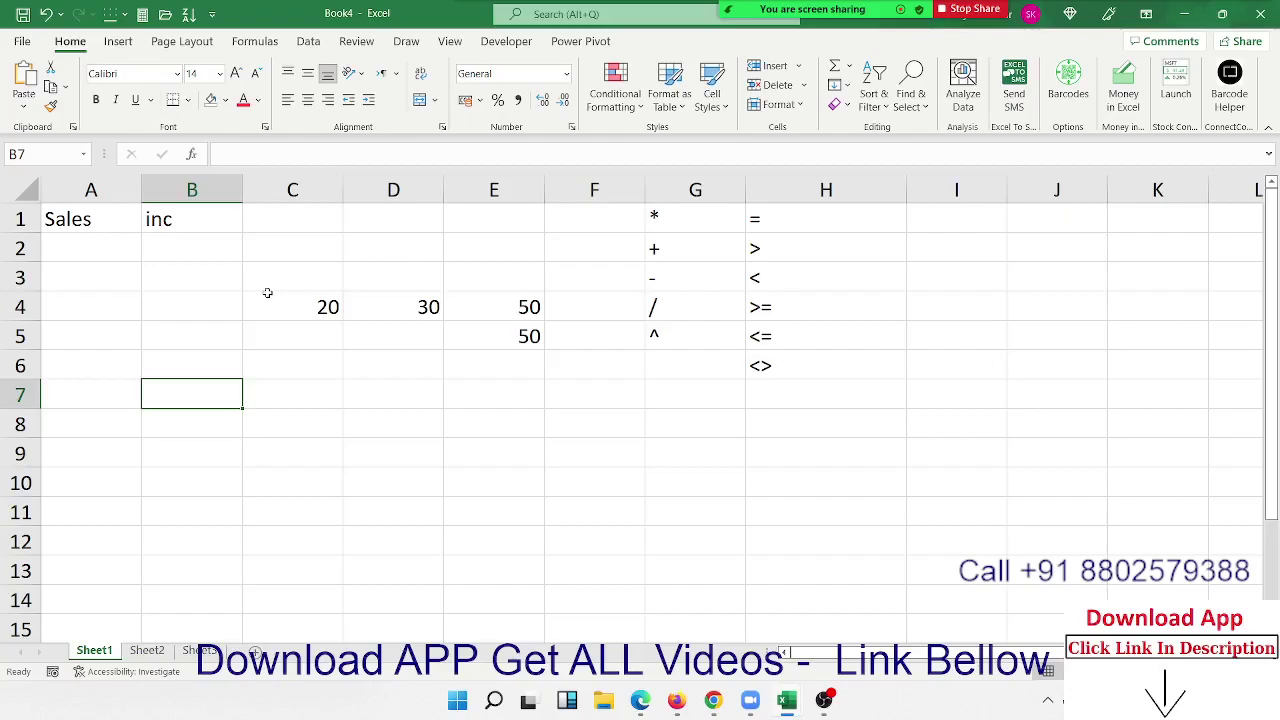
text(Buy)
key(Tab)
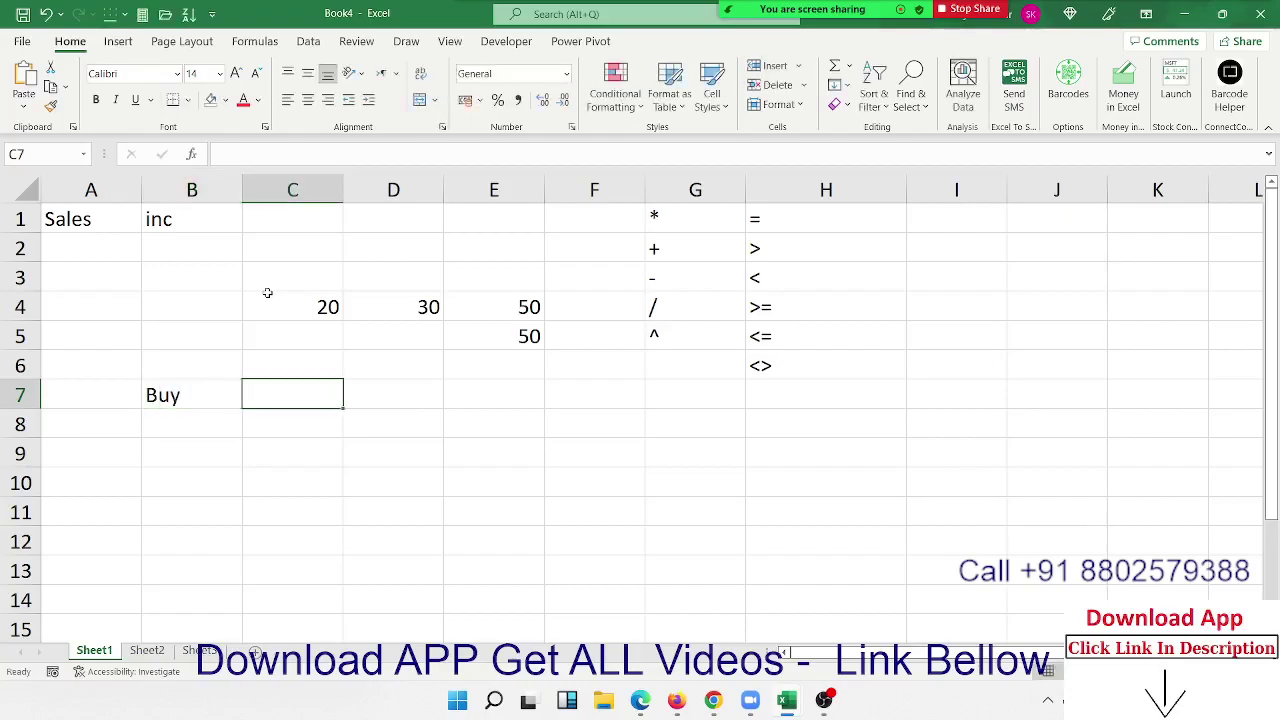
key(Return)
text(500)
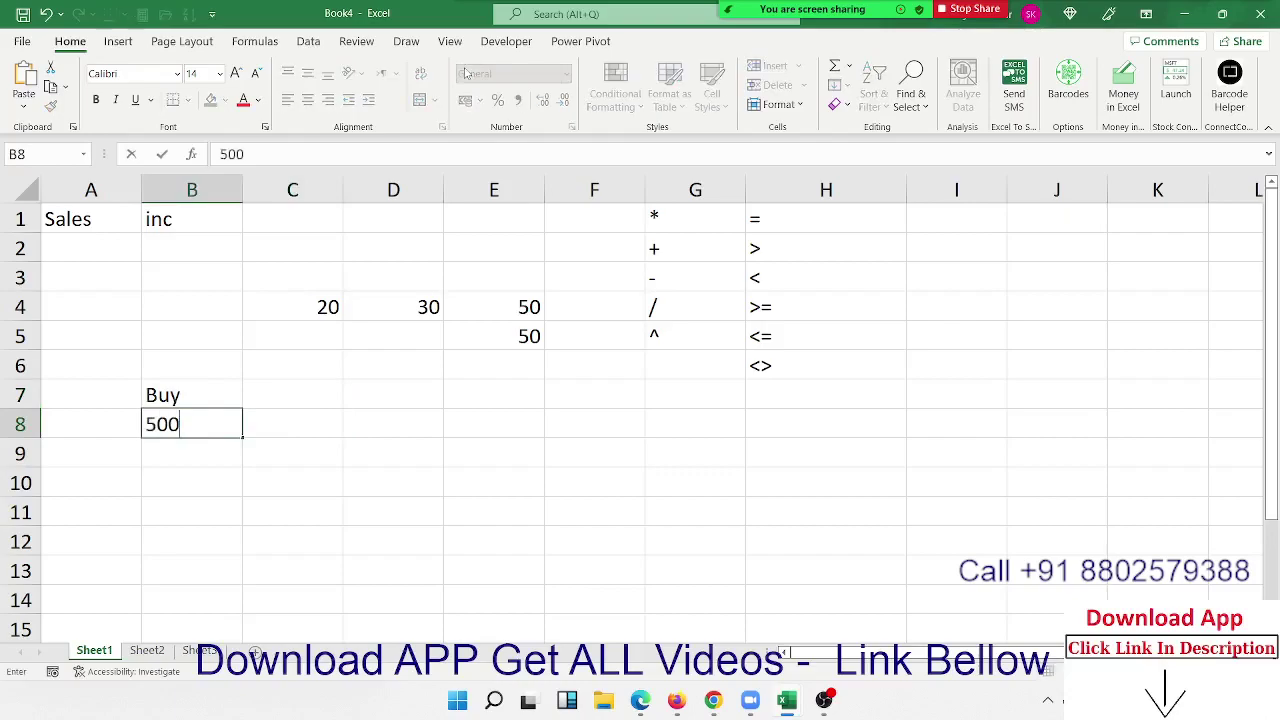
- Add the heading Sales in cell C7 and the value 50 beneath it
key(Tab)
key(Up)
text(Sales)
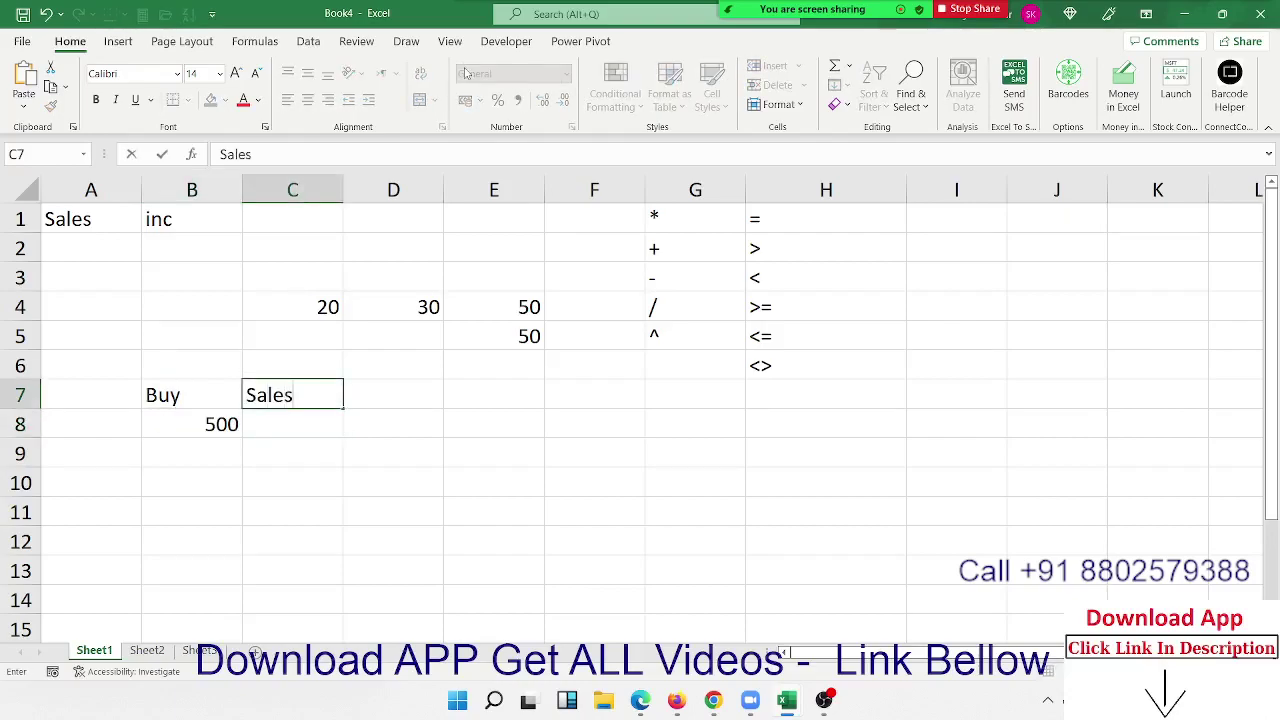
key(Return)
text(50)
key(ctrl+Return)
- Add the heading Profit % in cell D7
key(Up)
key(Right)
text(P)
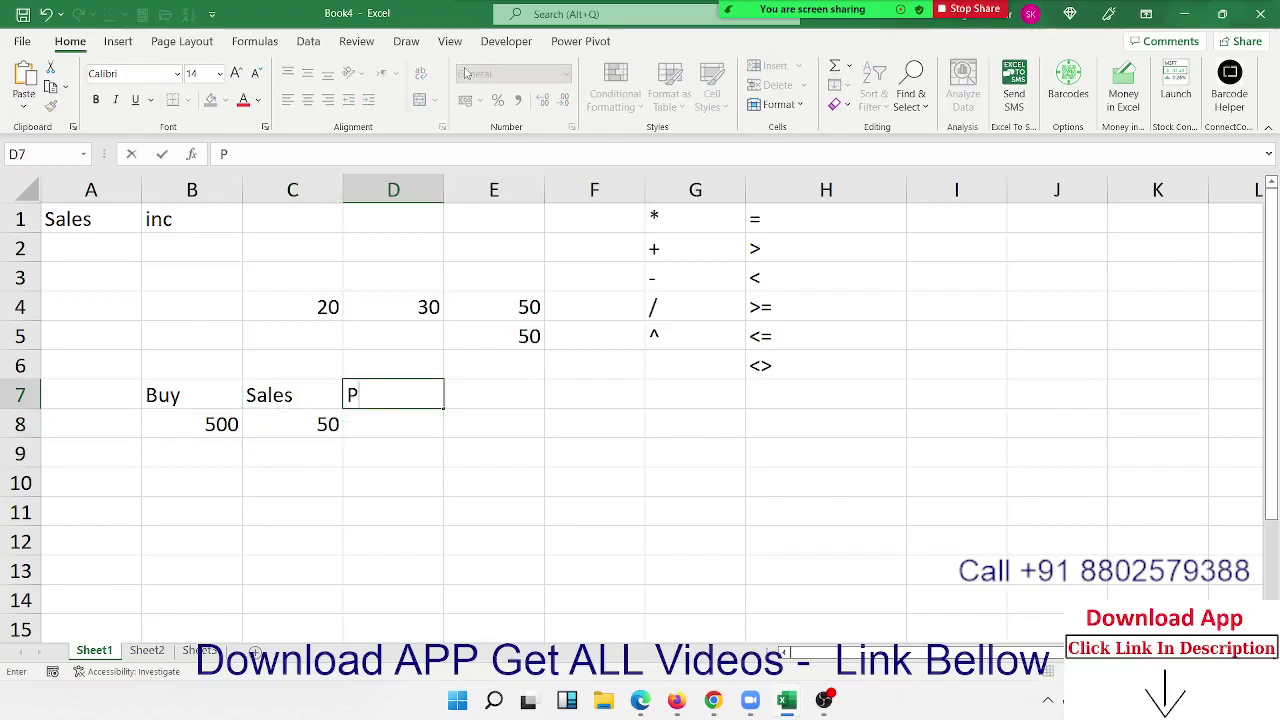
text(rofit %)
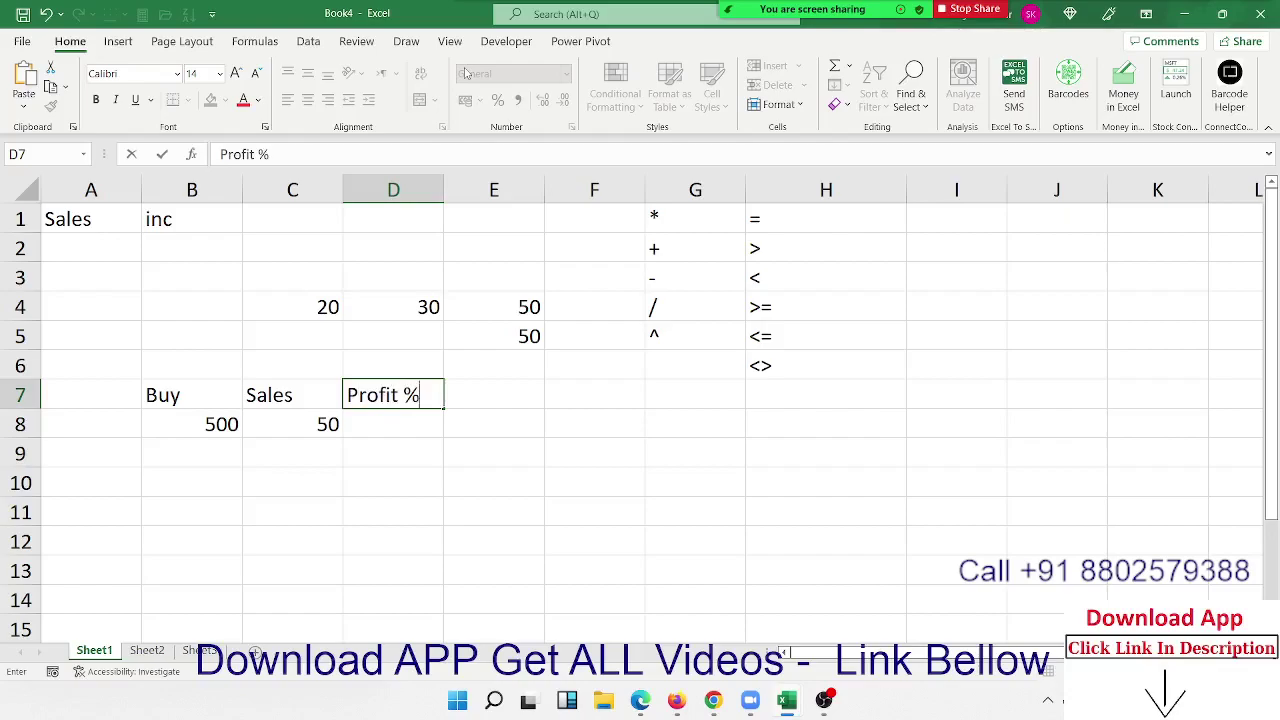
key(Return)
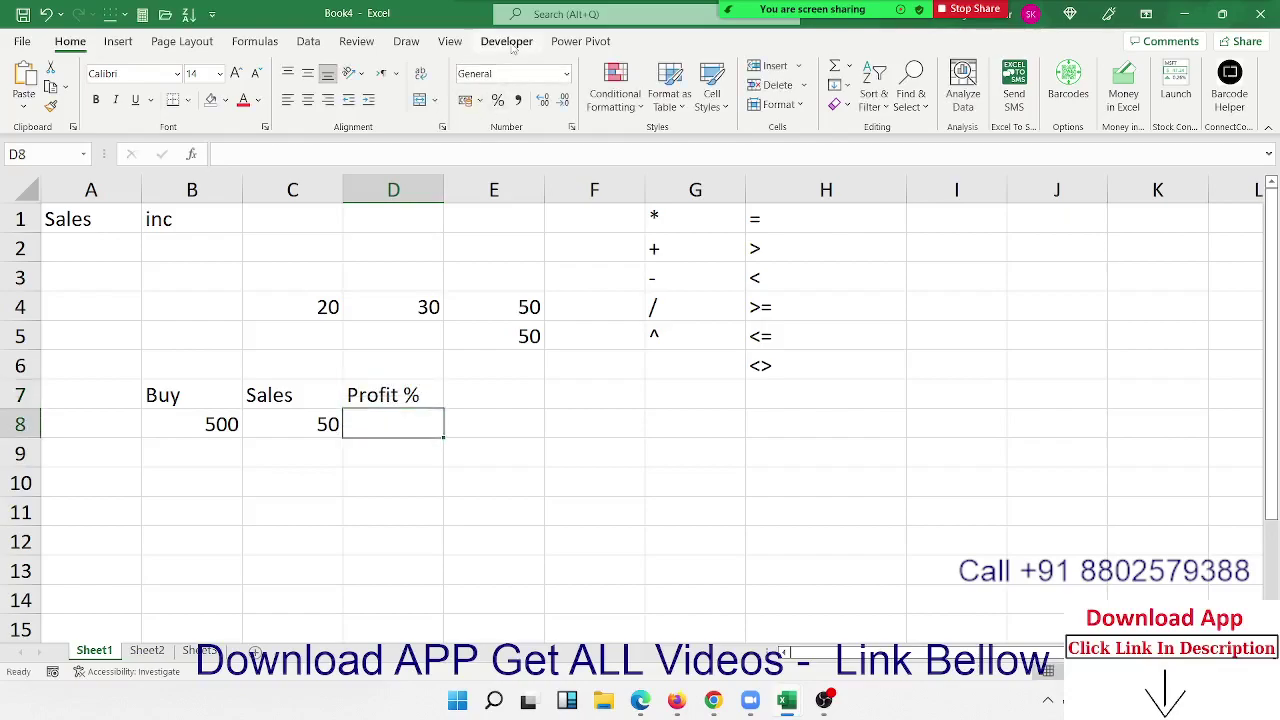
- Annotate the shared screen below the Profit % column with a handwritten fraction, S - B over B, and close the annotation tools
mouse_move(919, 6)
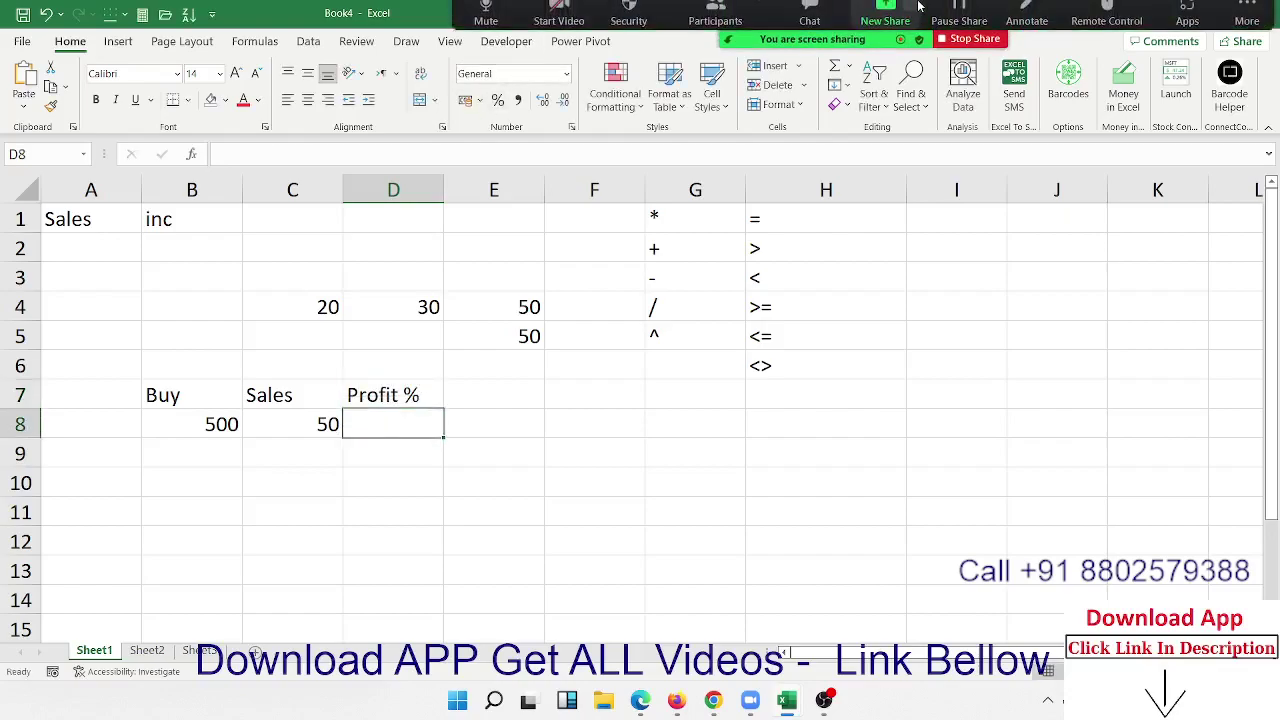
click(1037, 18)
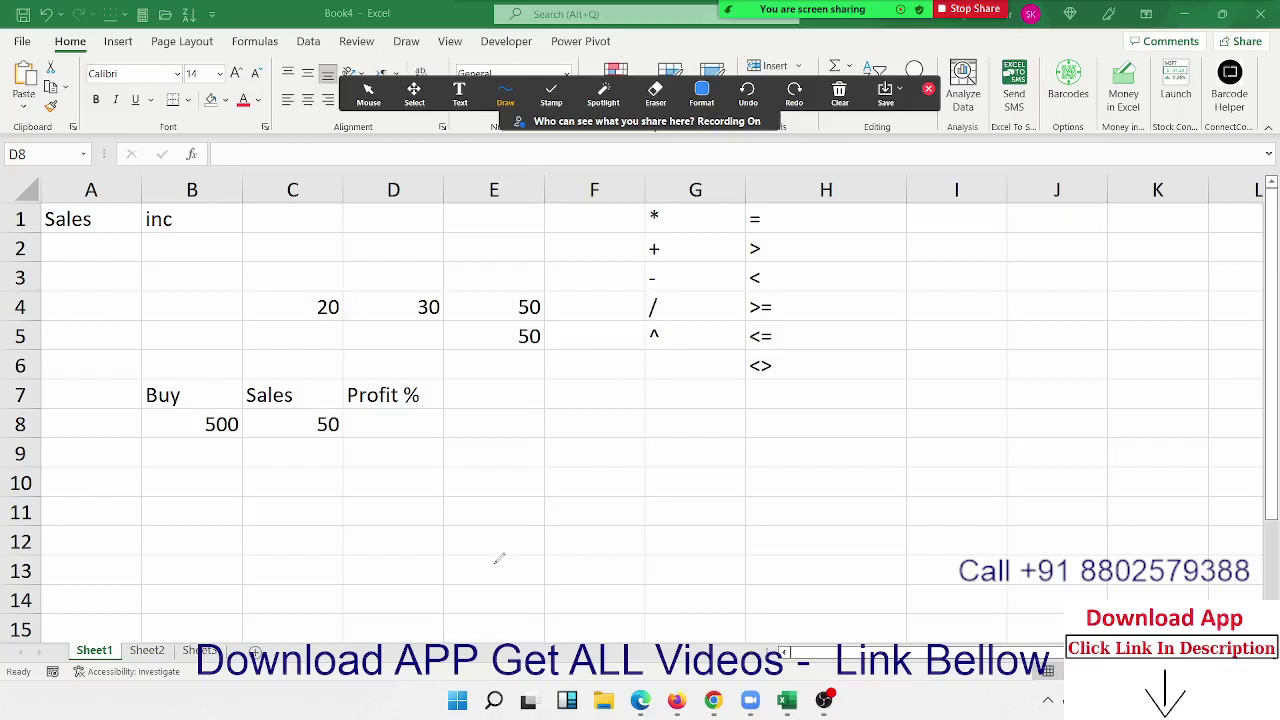
mouse_move(472, 452)
mouse_down()
mouse_move(472, 497)
mouse_move(477, 442)
mouse_move(520, 457)
mouse_move(482, 478)
mouse_up()
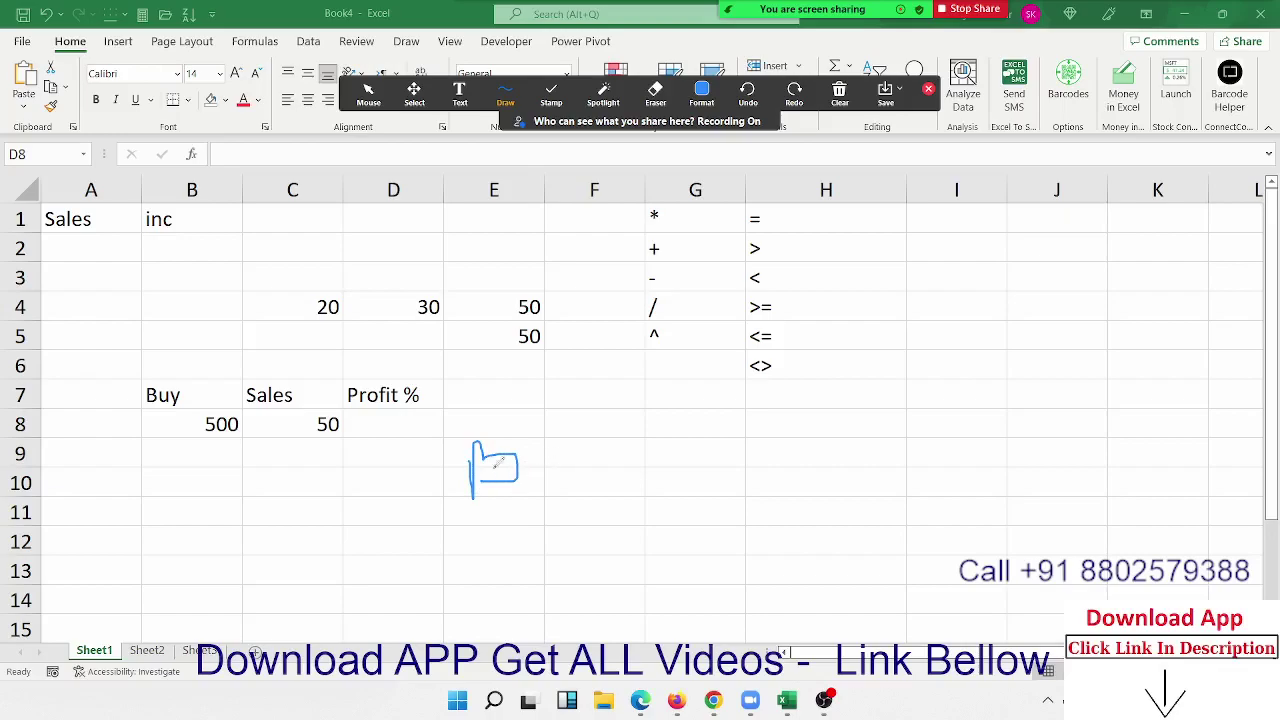
mouse_move(392, 457)
mouse_down()
mouse_move(369, 466)
mouse_move(382, 503)
mouse_move(459, 475)
mouse_up()
drag(375, 530, 538, 515)
mouse_move(474, 556)
mouse_down()
mouse_move(474, 573)
mouse_move(520, 537)
mouse_move(534, 566)
mouse_move(458, 575)
mouse_up()
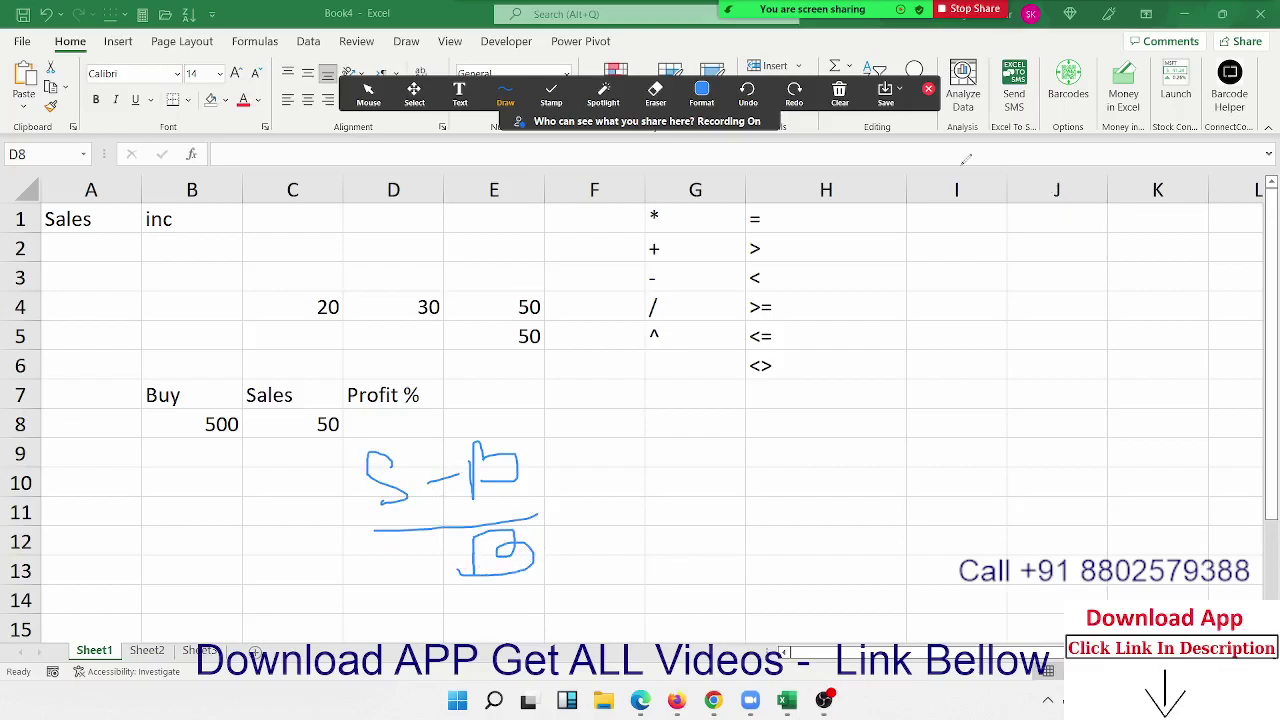
click(928, 90)
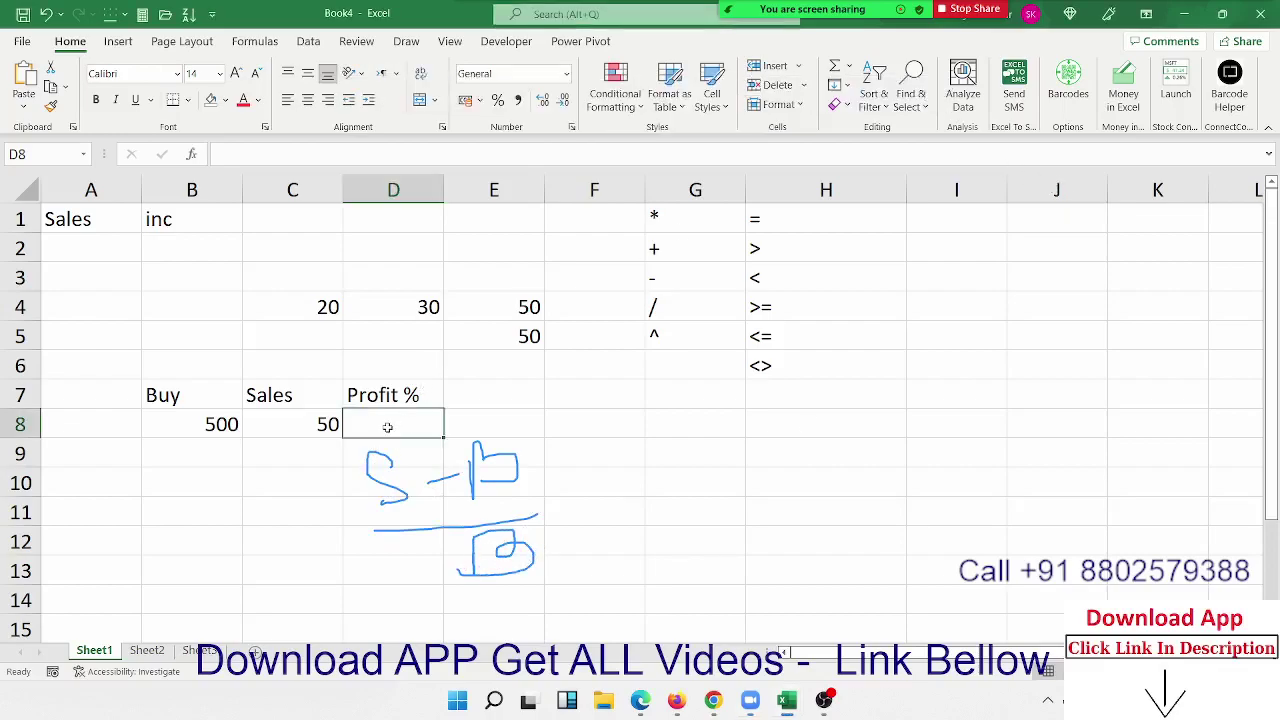
text(=)
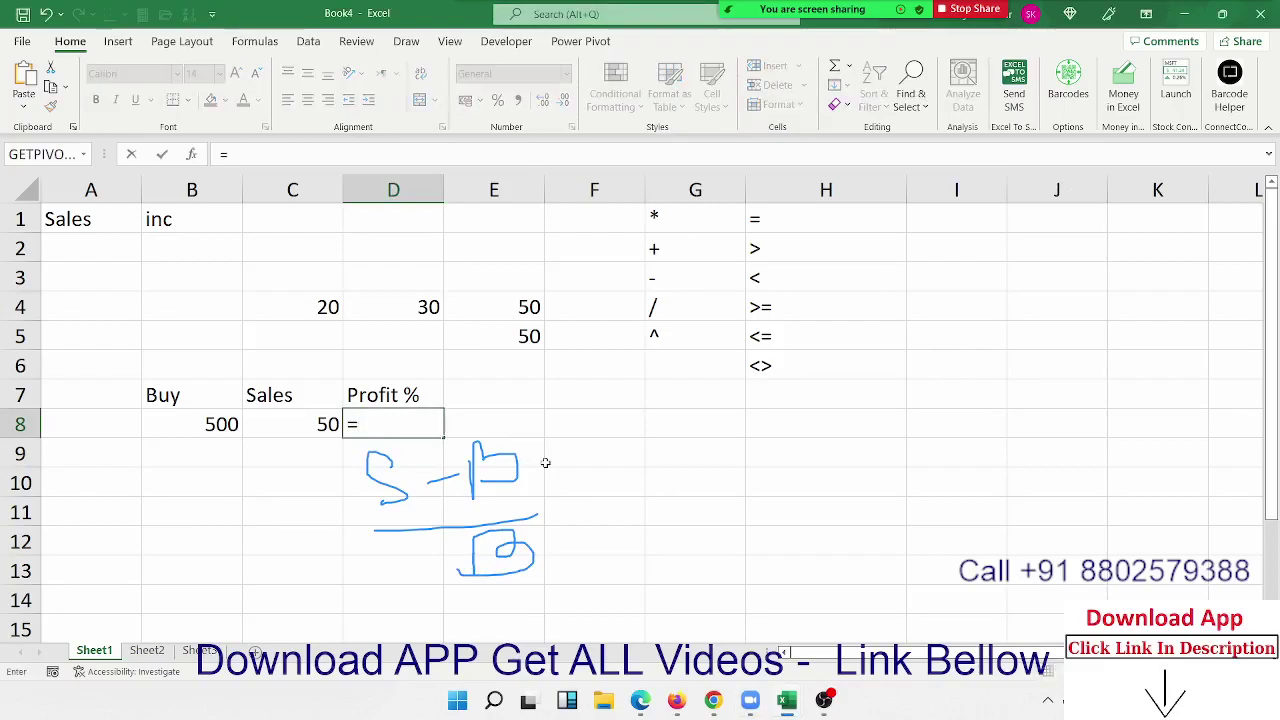
key(Left)
key(Escape)
- Set the Sales value in cell C8 to 550
key(Left)
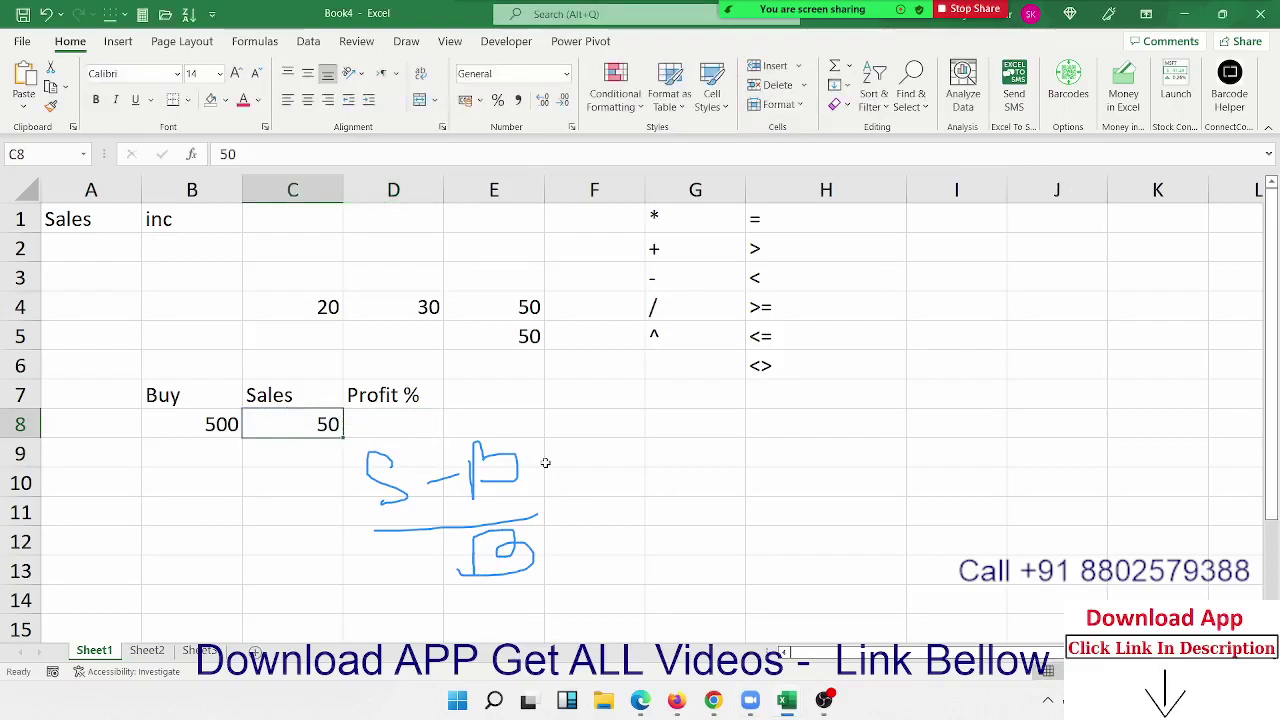
text(550)
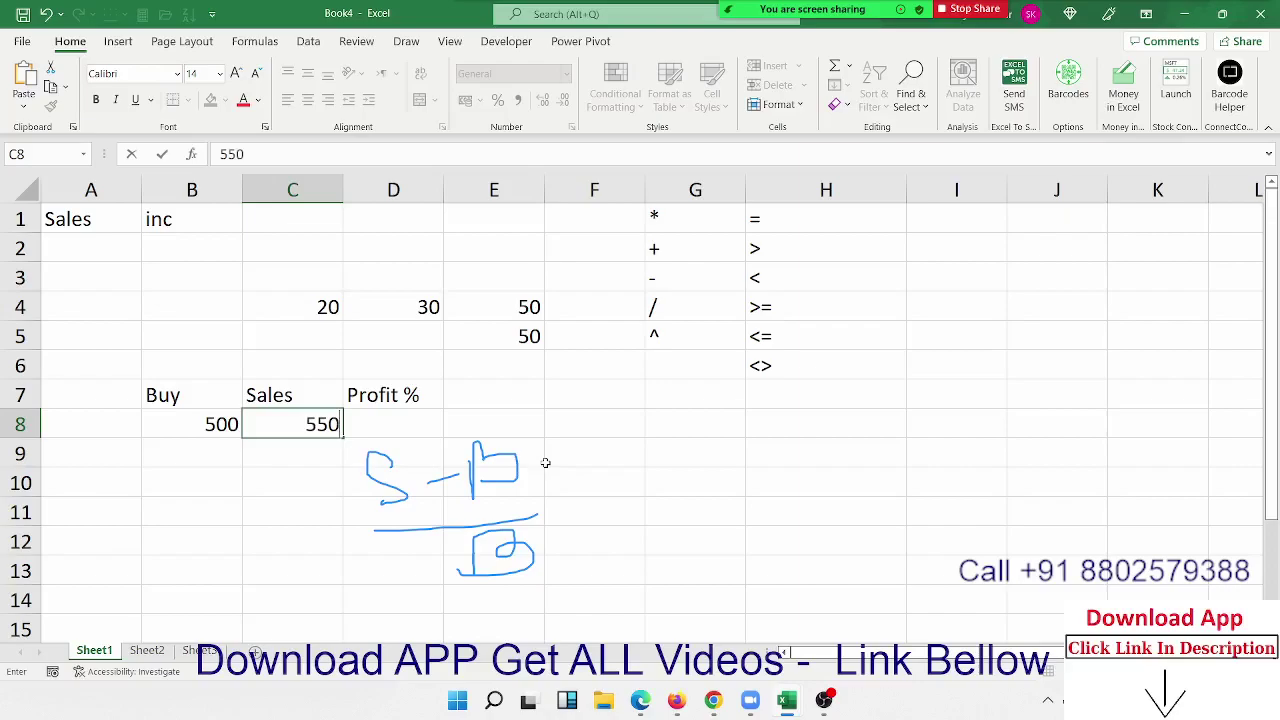
key(Return)
- Enter the formula =C8-B8/B8 in cell D8 under Profit %
key(Right)
key(Up)
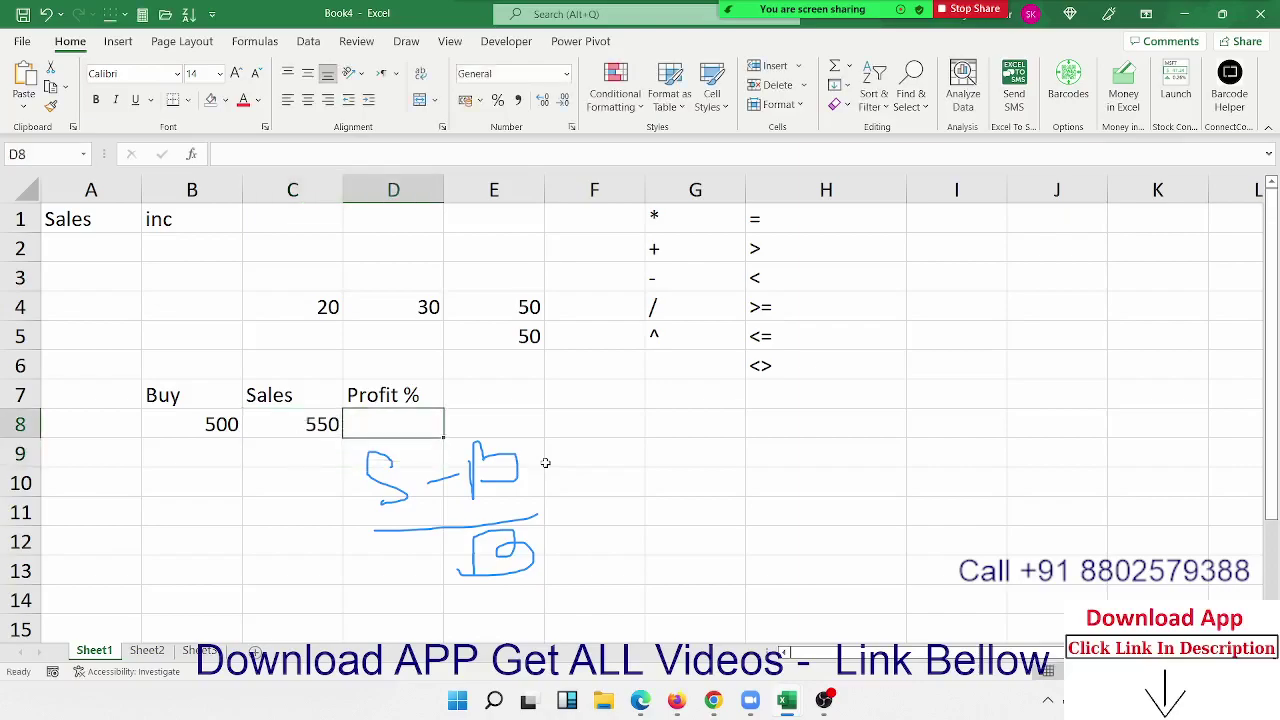
text(=)
key(Left)
text(-)
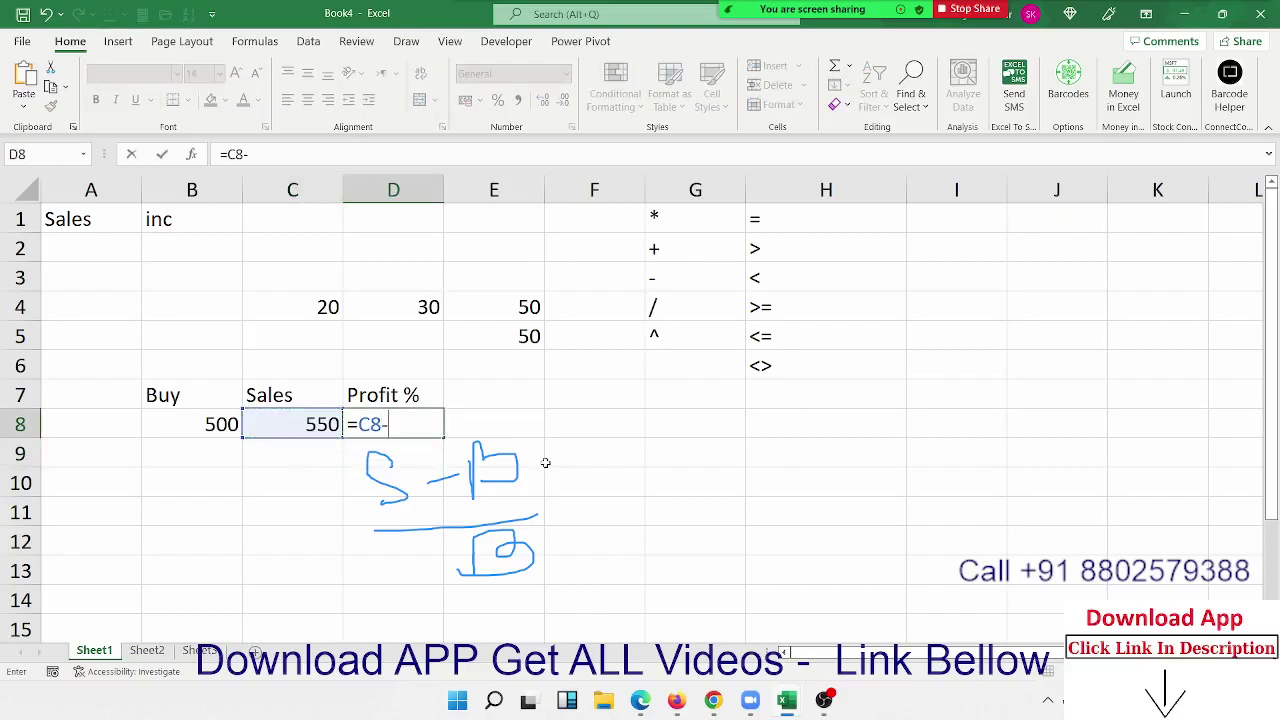
key(Left)
key(Left)
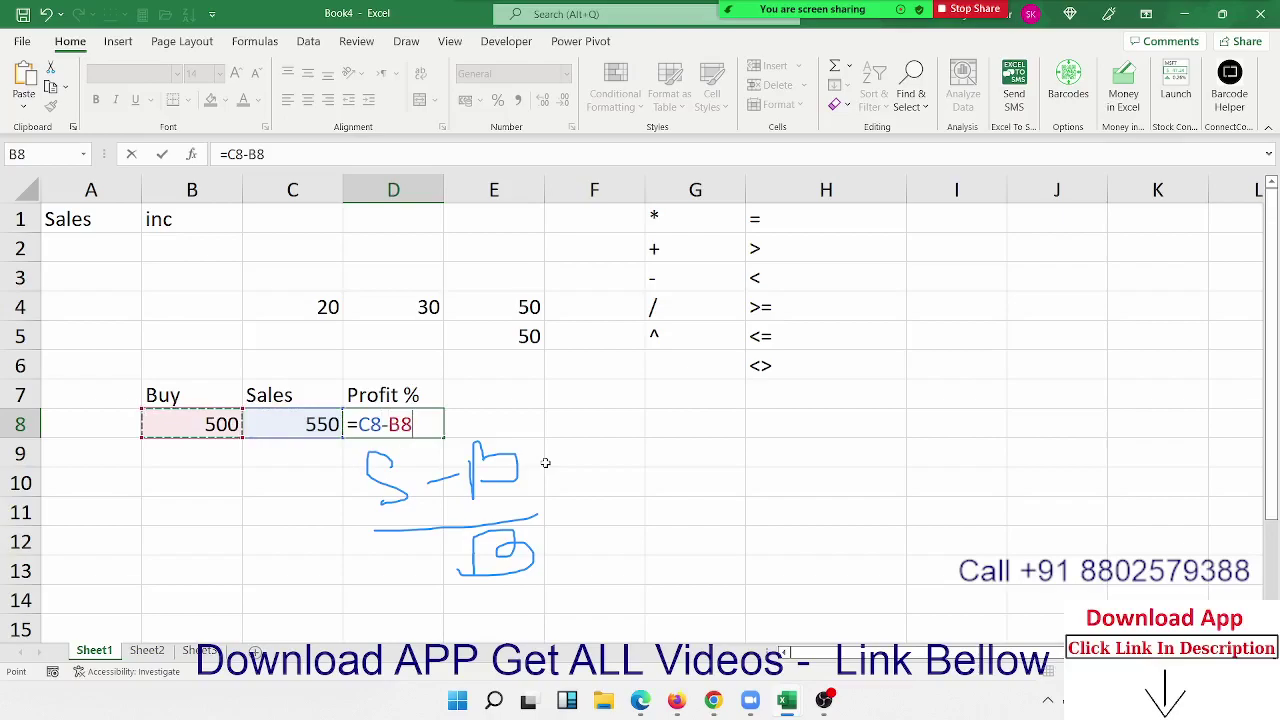
text(/)
key(Left)
key(Left)
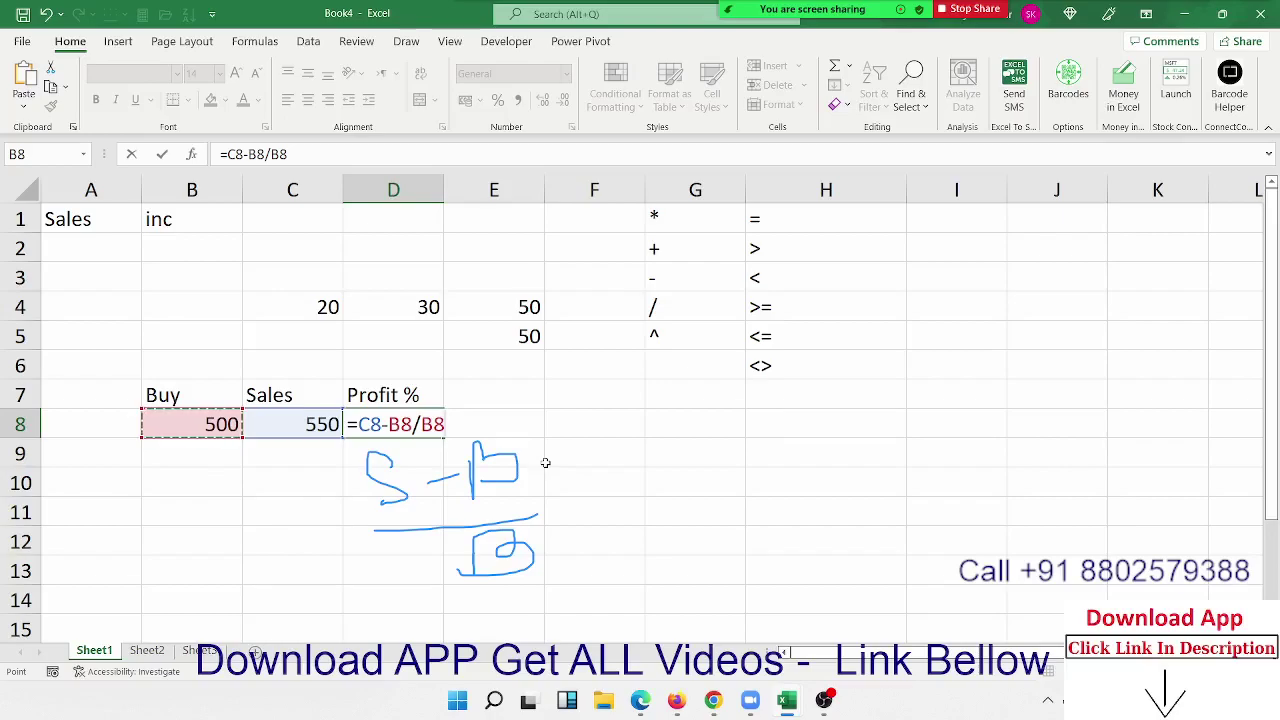
key(ctrl+Return)
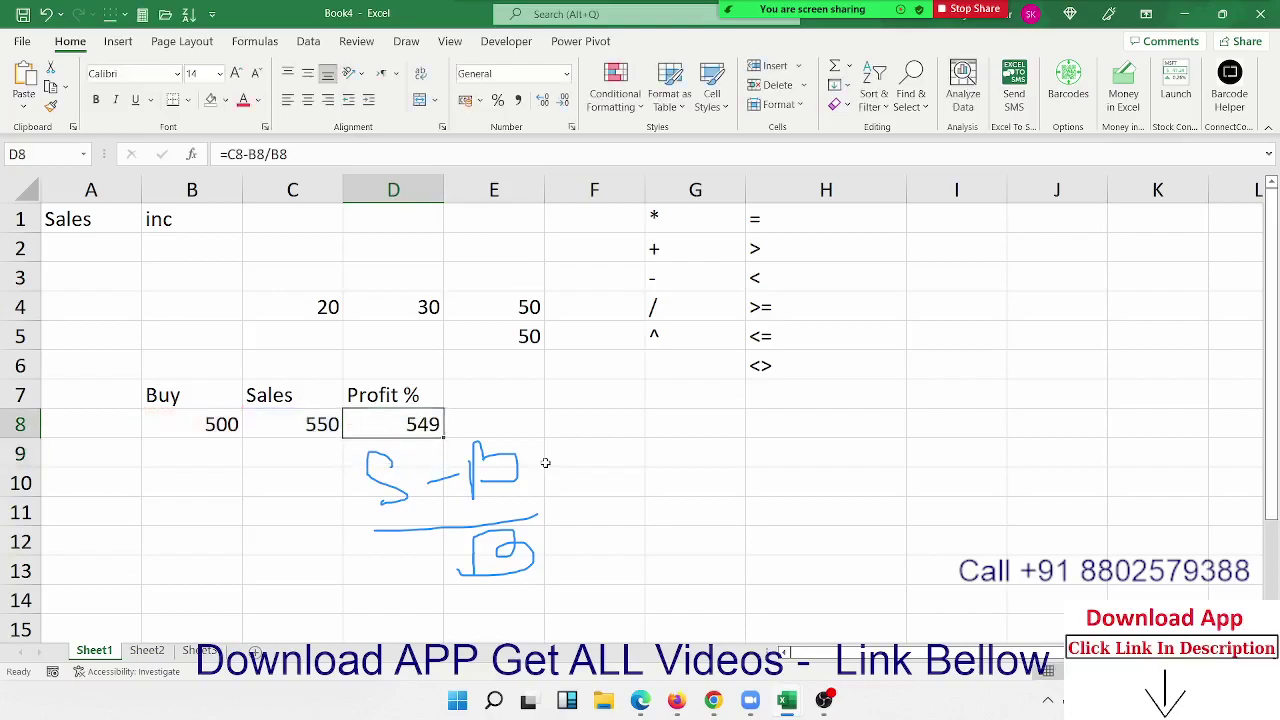
- Add parentheses to the Profit % formula in D8 so it reads =(C8-B8)/B8, and format the cell as a percentage
key(F2)
key(Left)
key(Left)
key(Left)
key(Left)
key(Left)
key(Left)
key(Left)
key(Left)
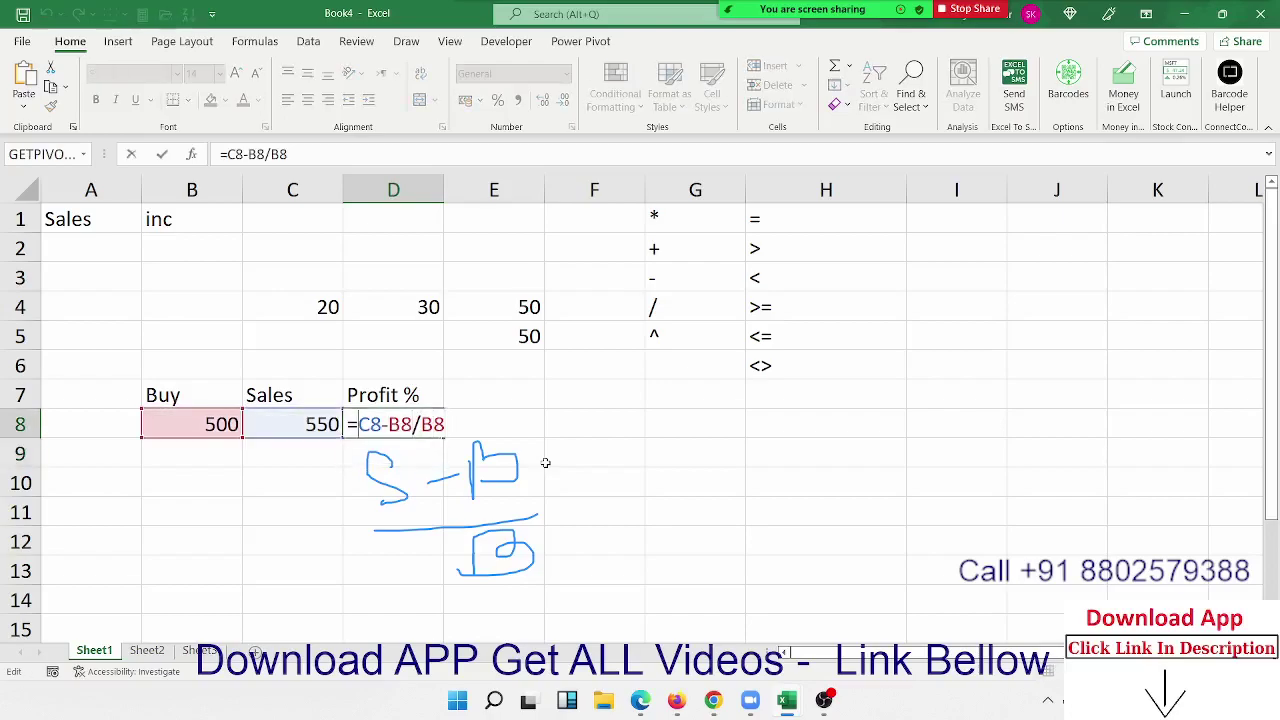
text(()
key(Right)
key(Right)
key(Right)
key(Right)
text())
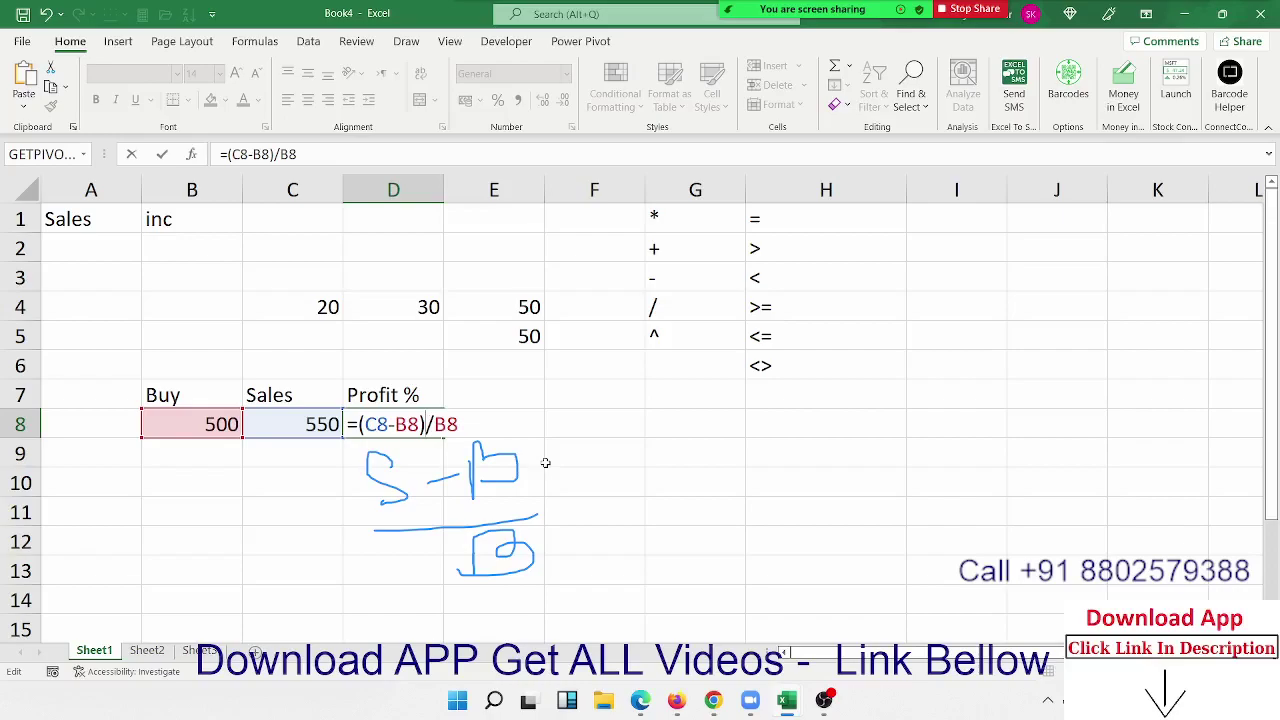
key(Return)
key(Up)
click(497, 100)
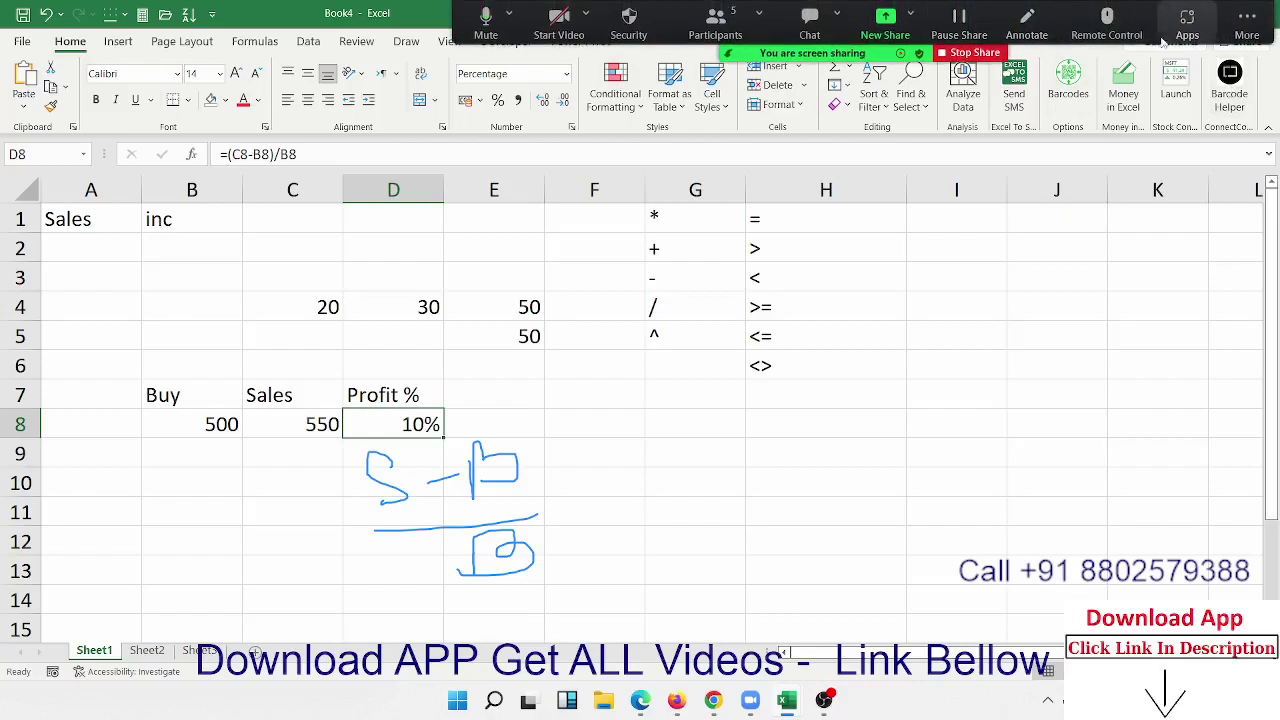
- View the list of meeting participants in Zoom
click(1249, 35)
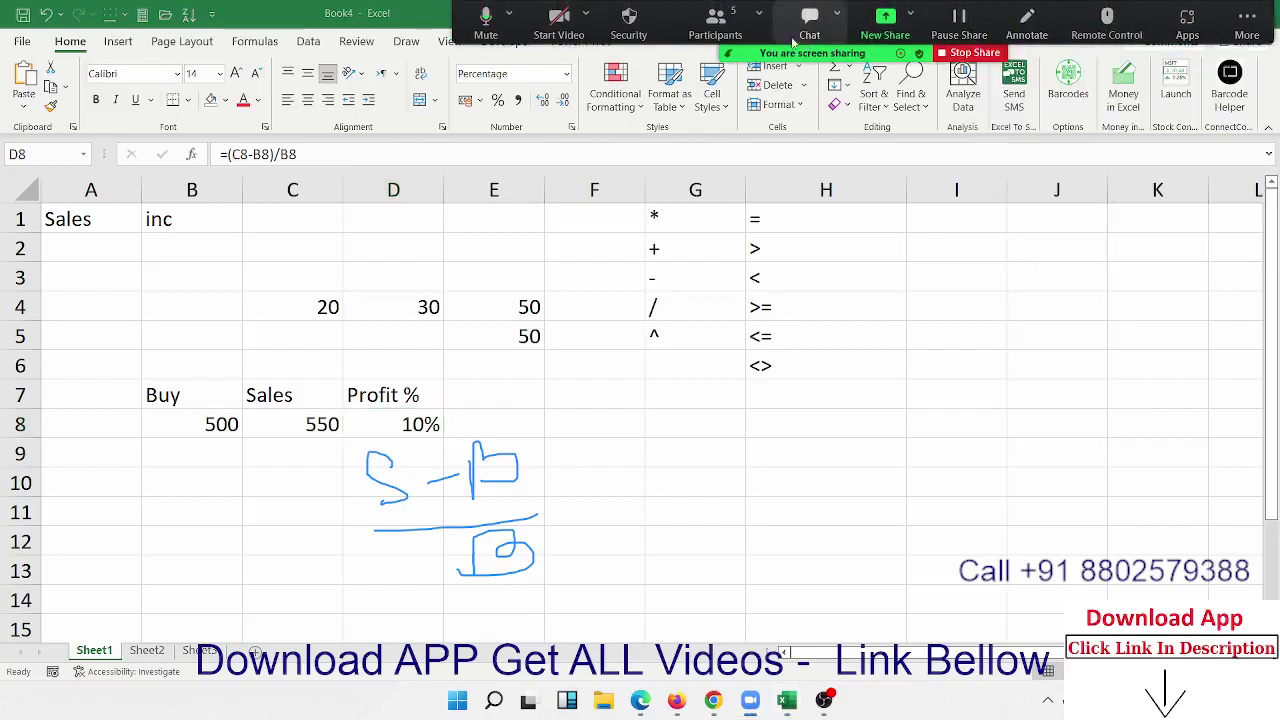
click(715, 25)
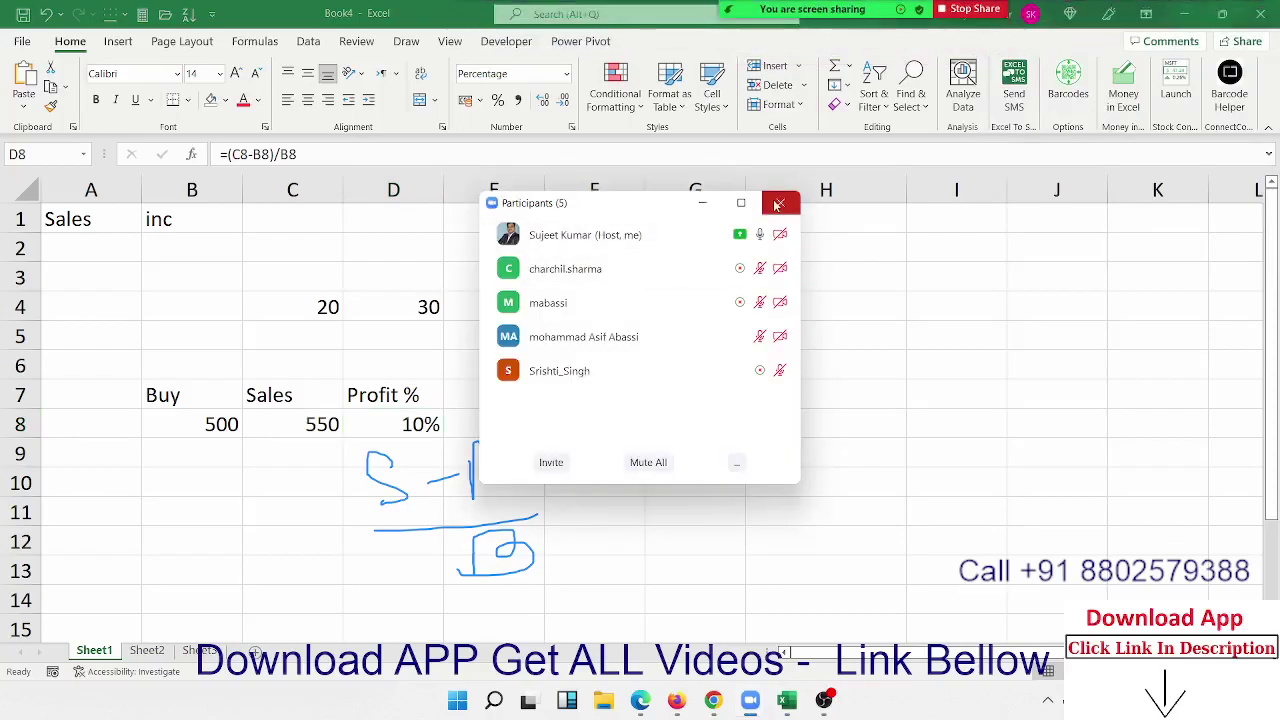
click(780, 203)
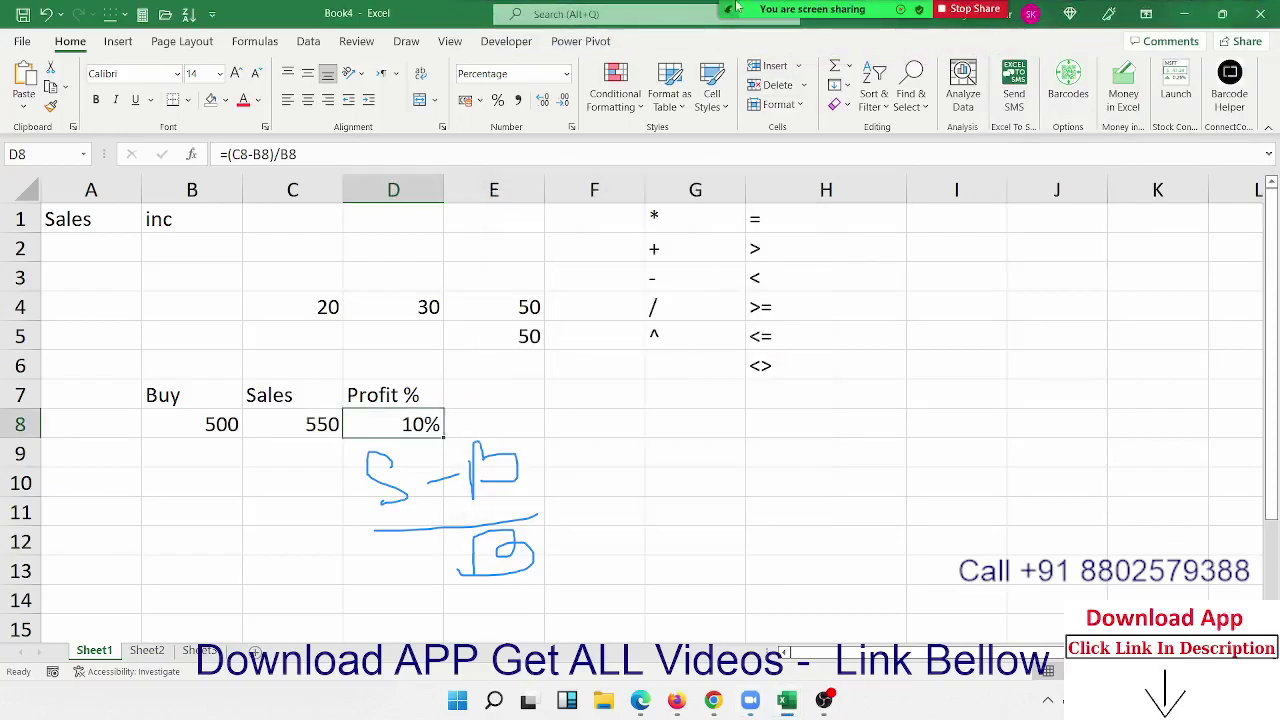
click(711, 27)
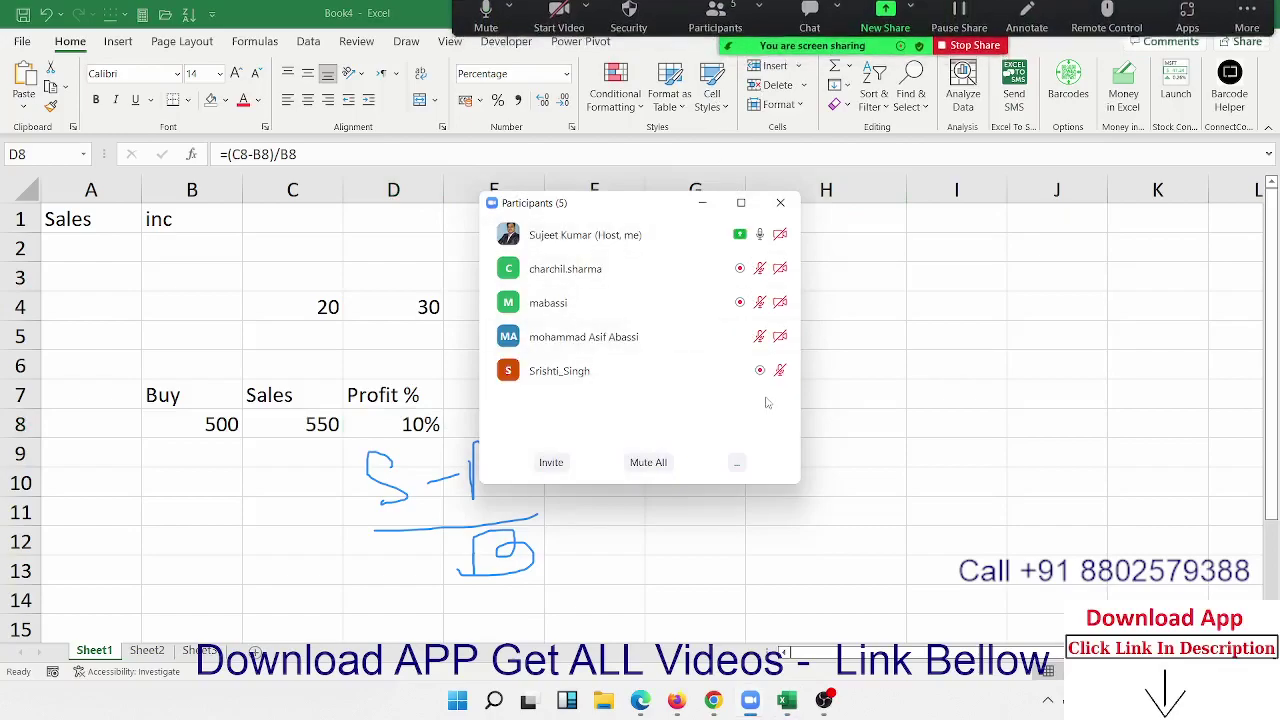
- Close the Zoom participants list, clear all annotation drawings from the shared screen, and leave annotation mode
click(793, 205)
mouse_move(834, 16)
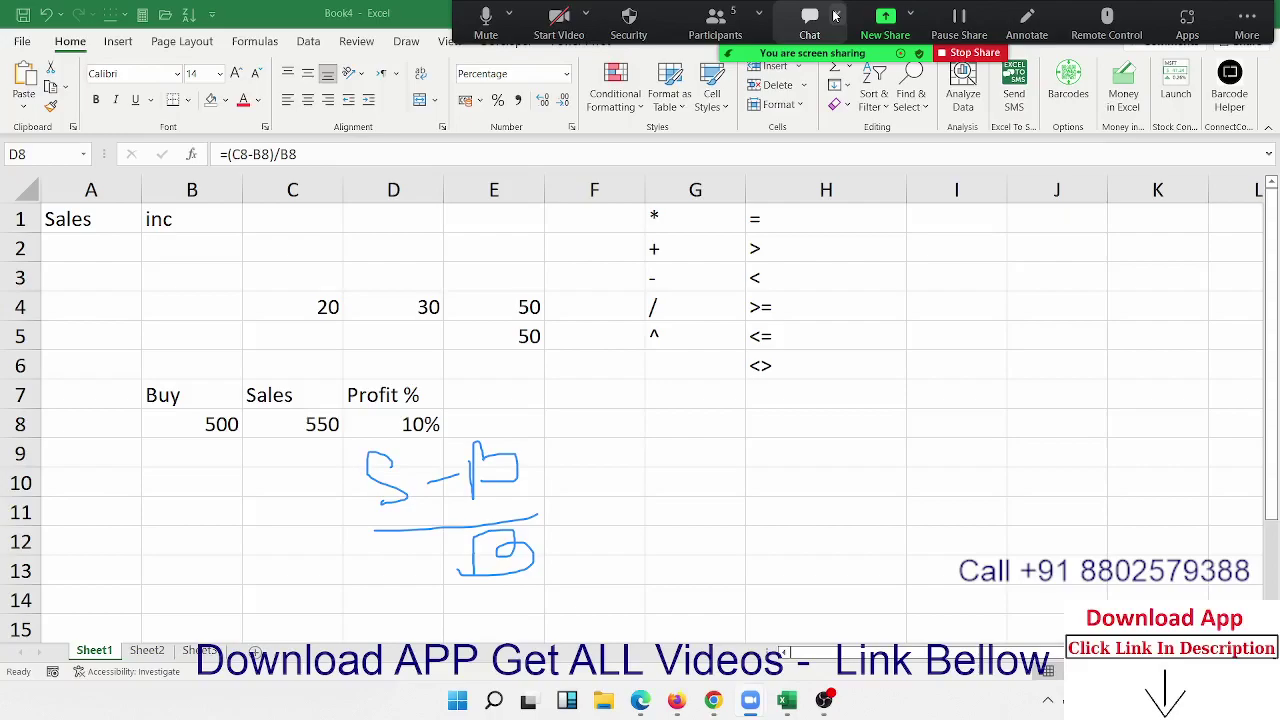
click(1027, 22)
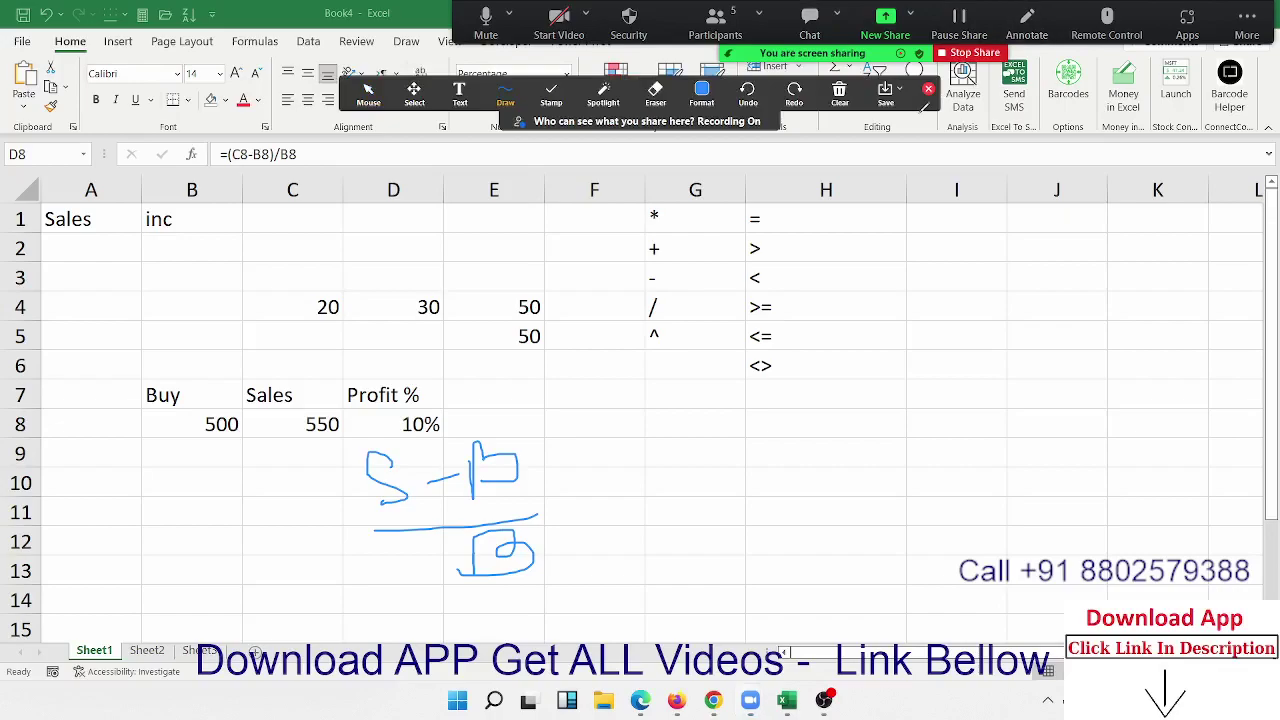
click(850, 100)
click(870, 151)
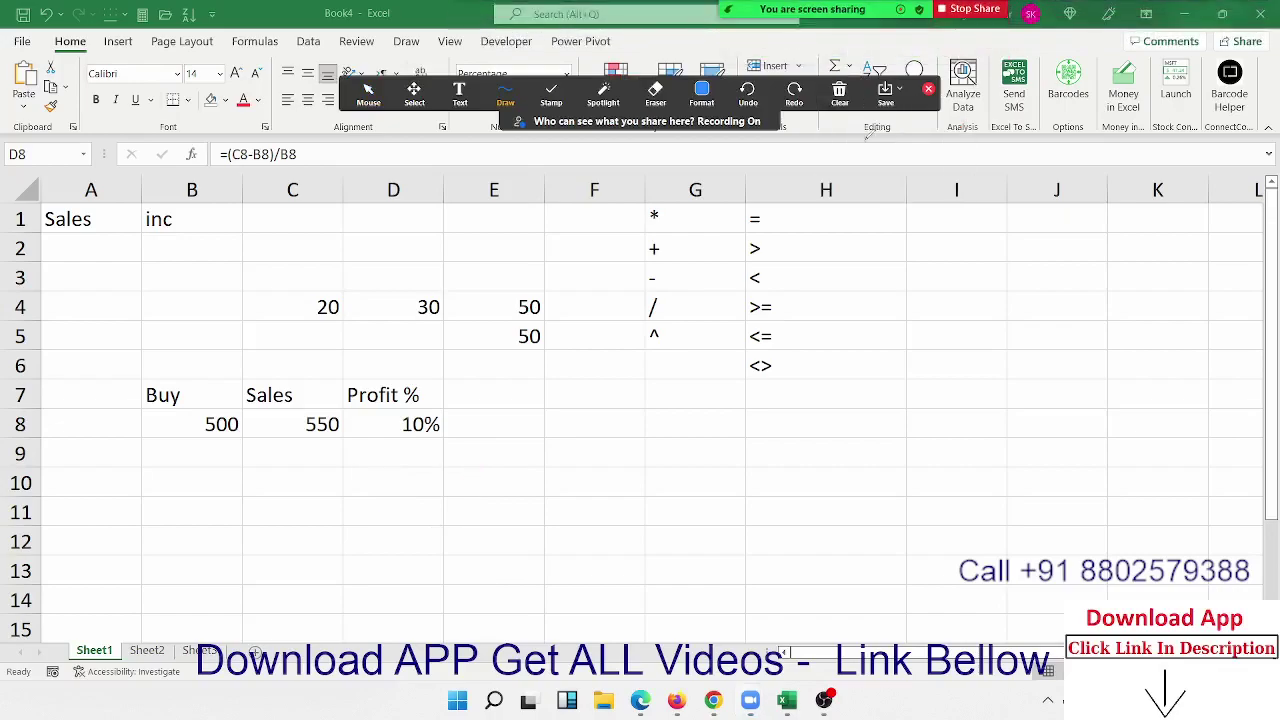
click(928, 91)
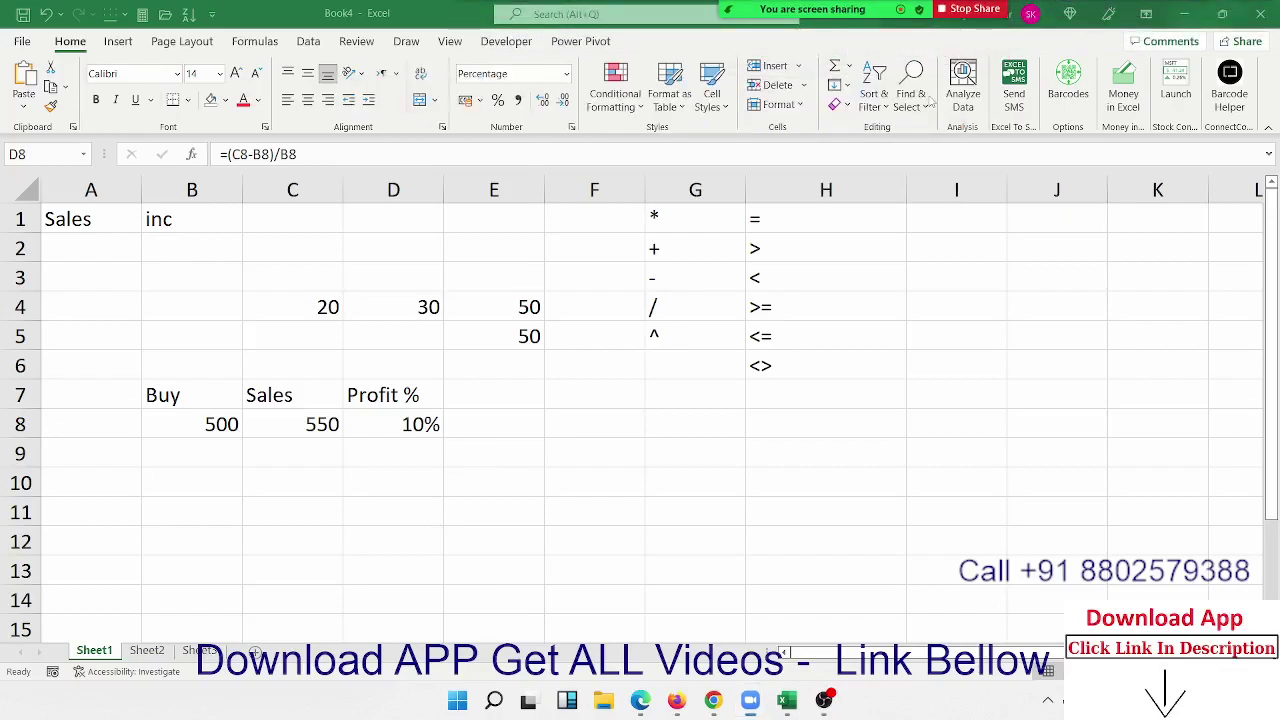
- Enter the labels P, R and T in cells A10 to A12
click(91, 491)
text(P)
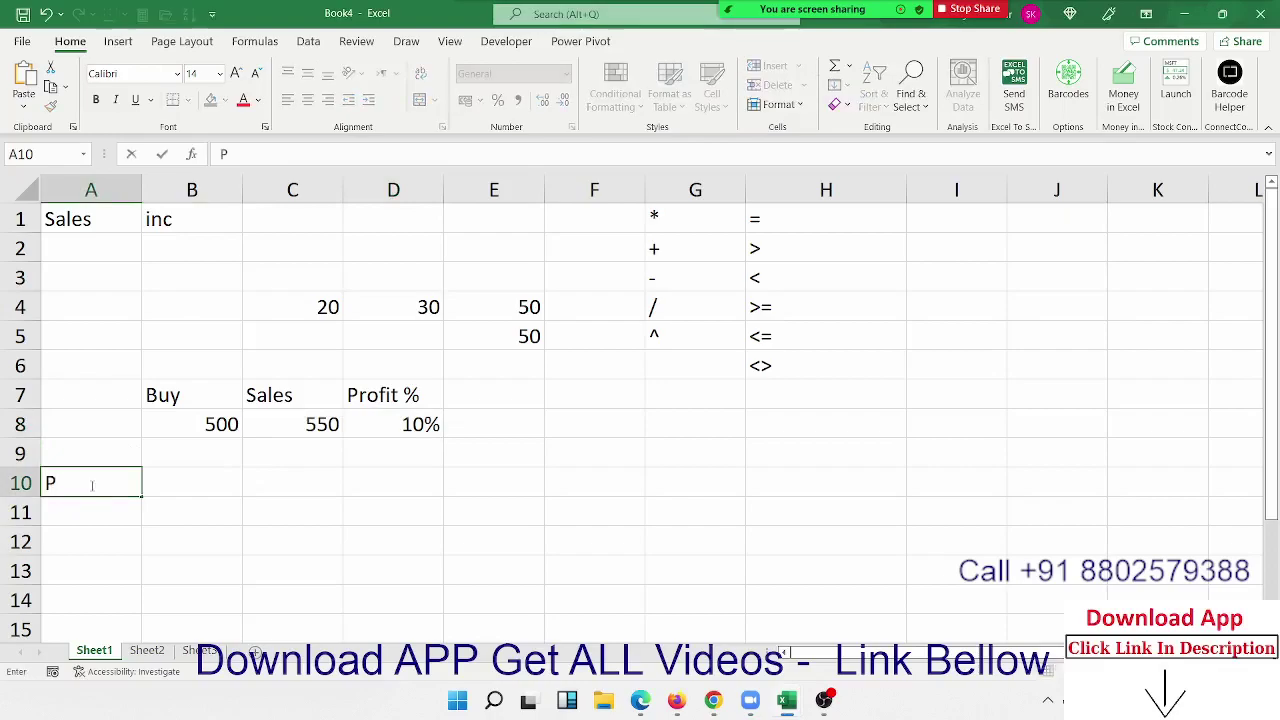
key(Return)
text(R\)
key(BackSpace)
key(Return)
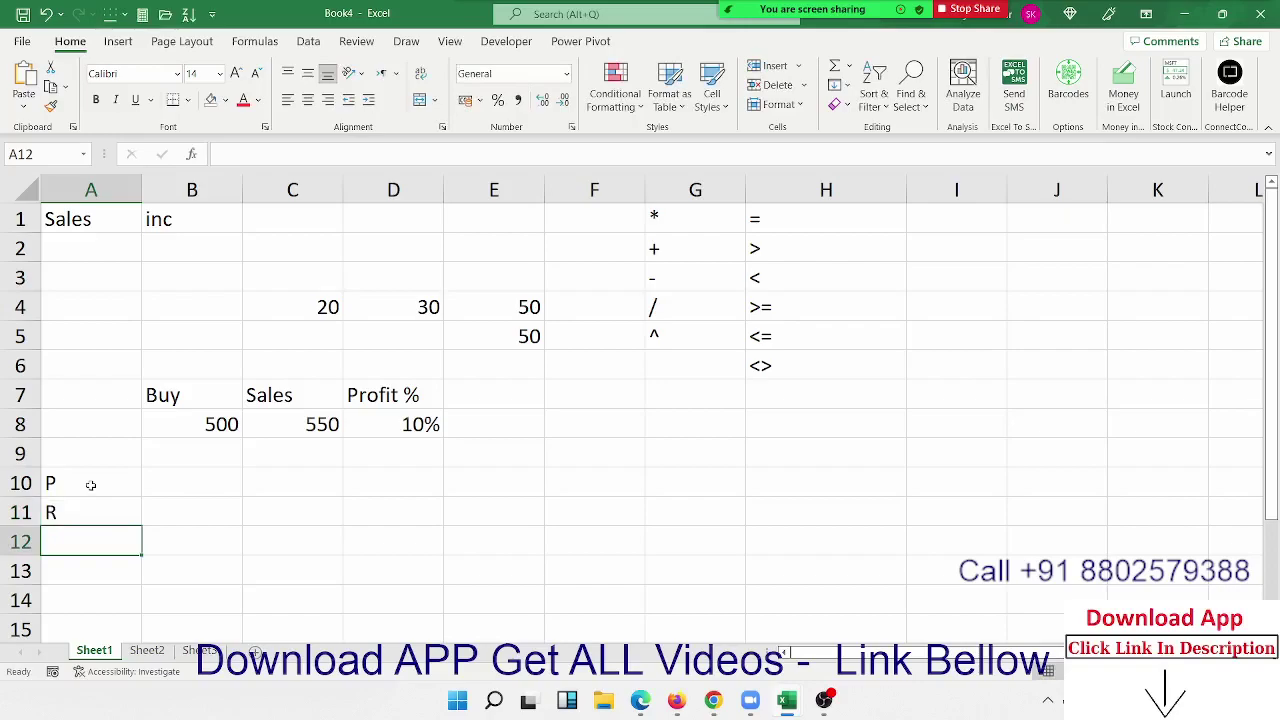
text(T)
key(Return)
key(Up)
- Enter 50000 for P, 10% for R and 5 for T in cells B10 to B12
click(90, 485)
key(Right)
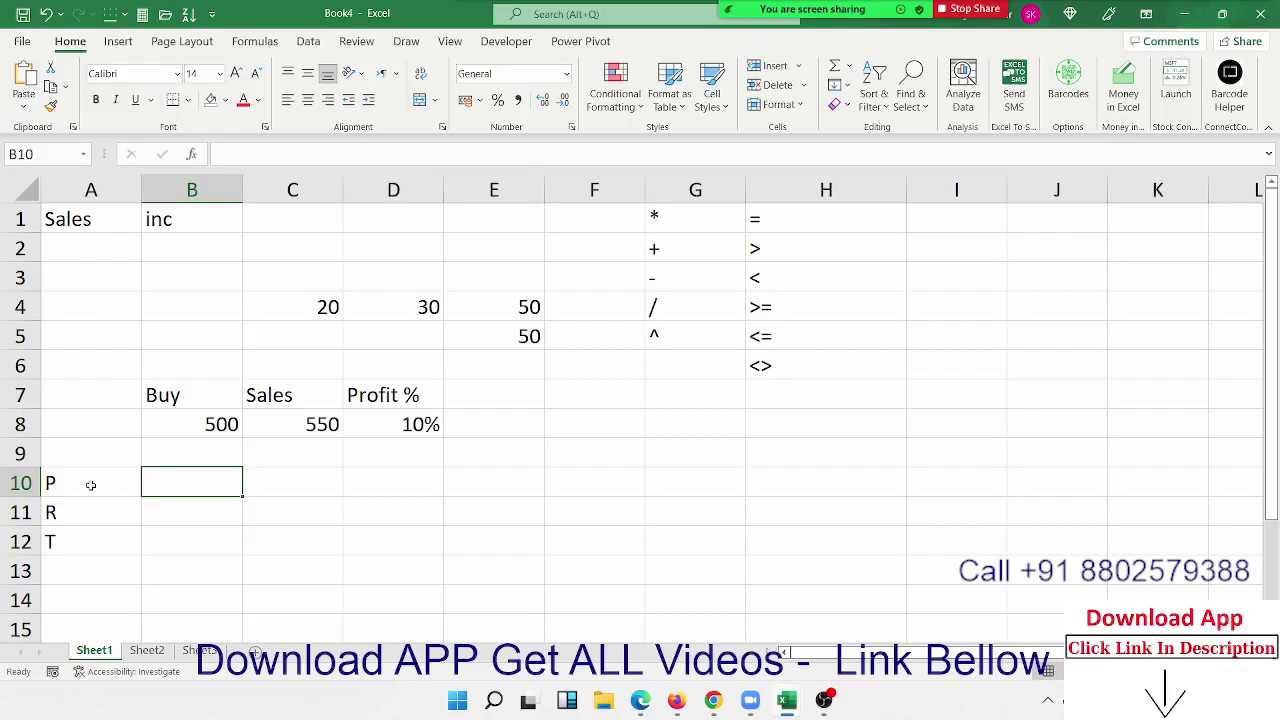
text(5)
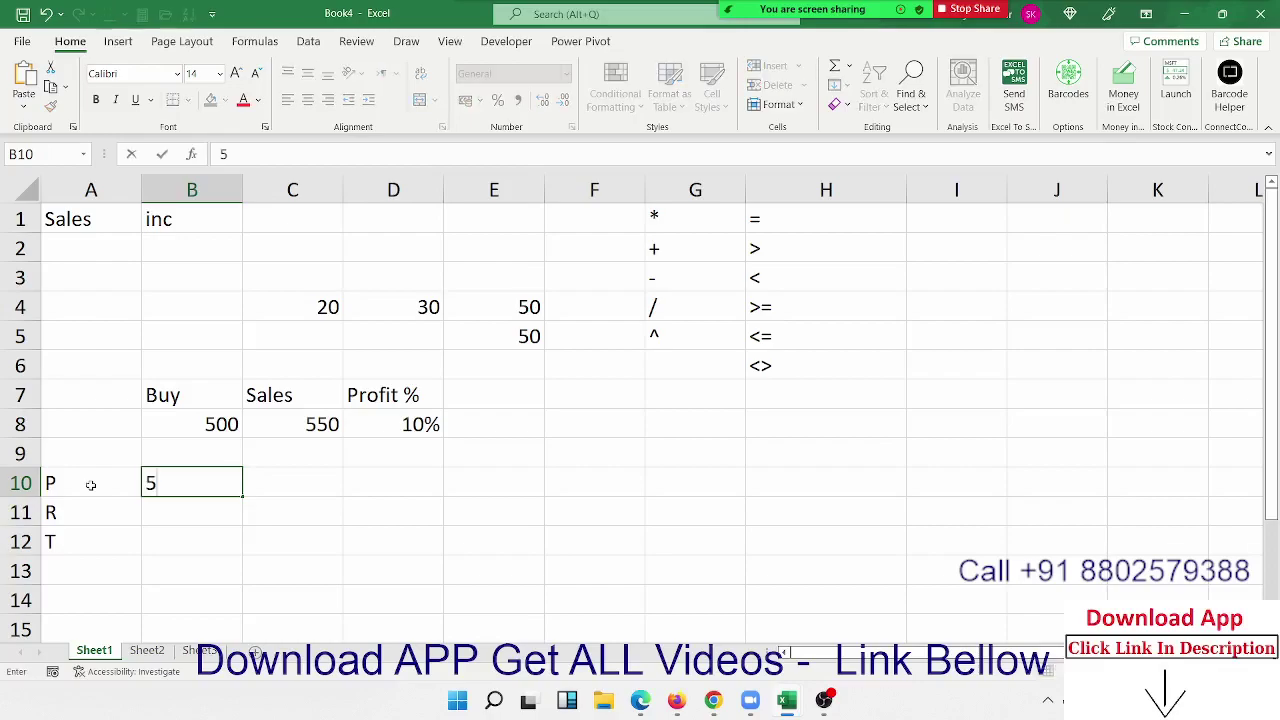
text(0000)
key(Return)
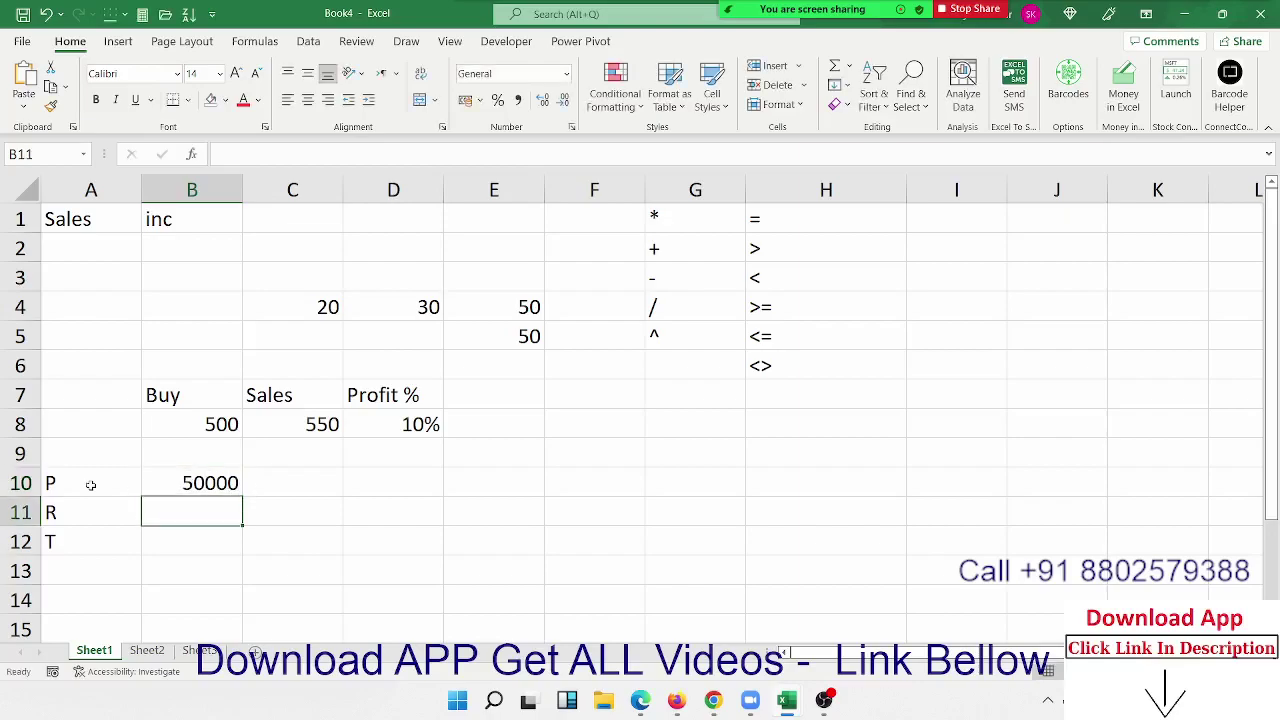
text(10)
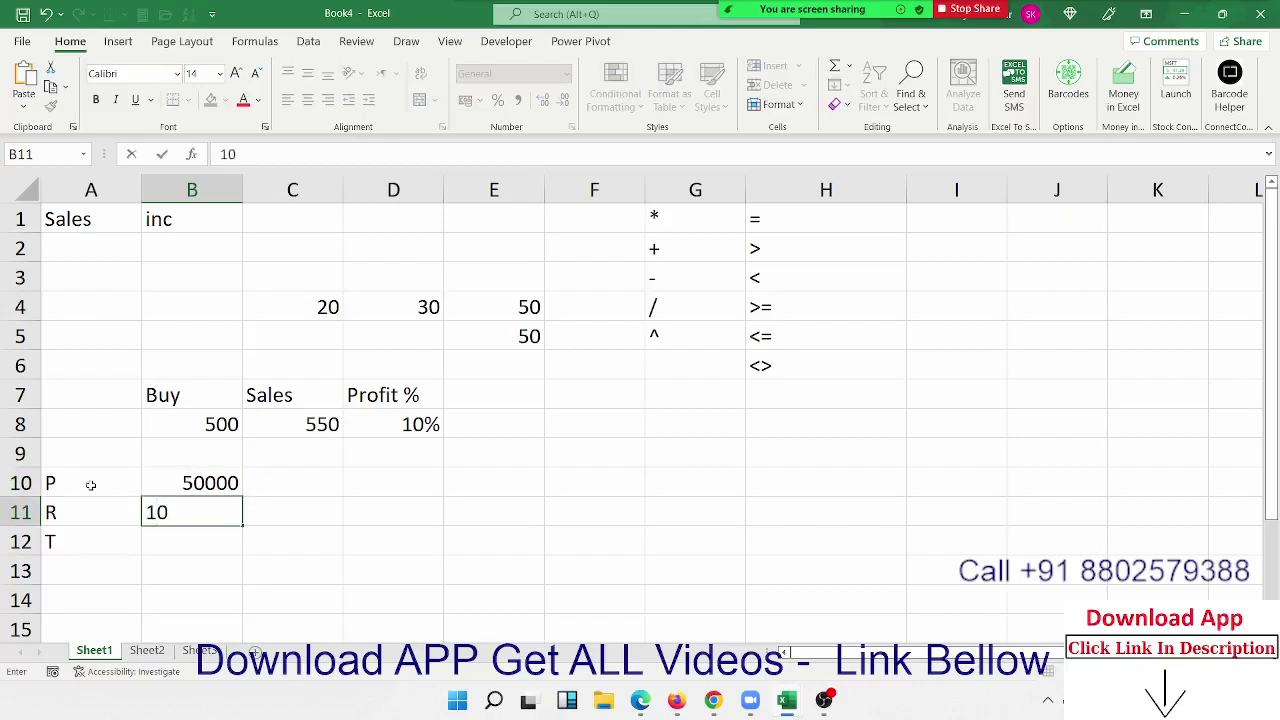
text(%)
key(Return)
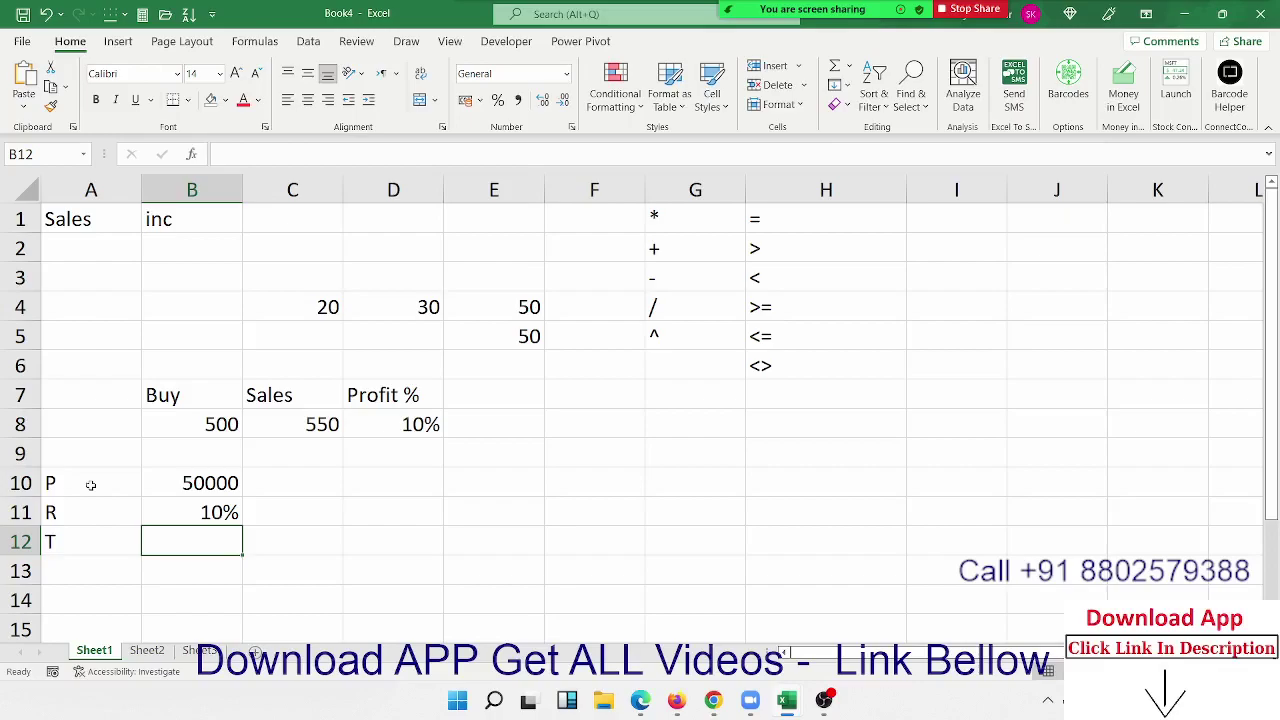
text(5)
key(Return)
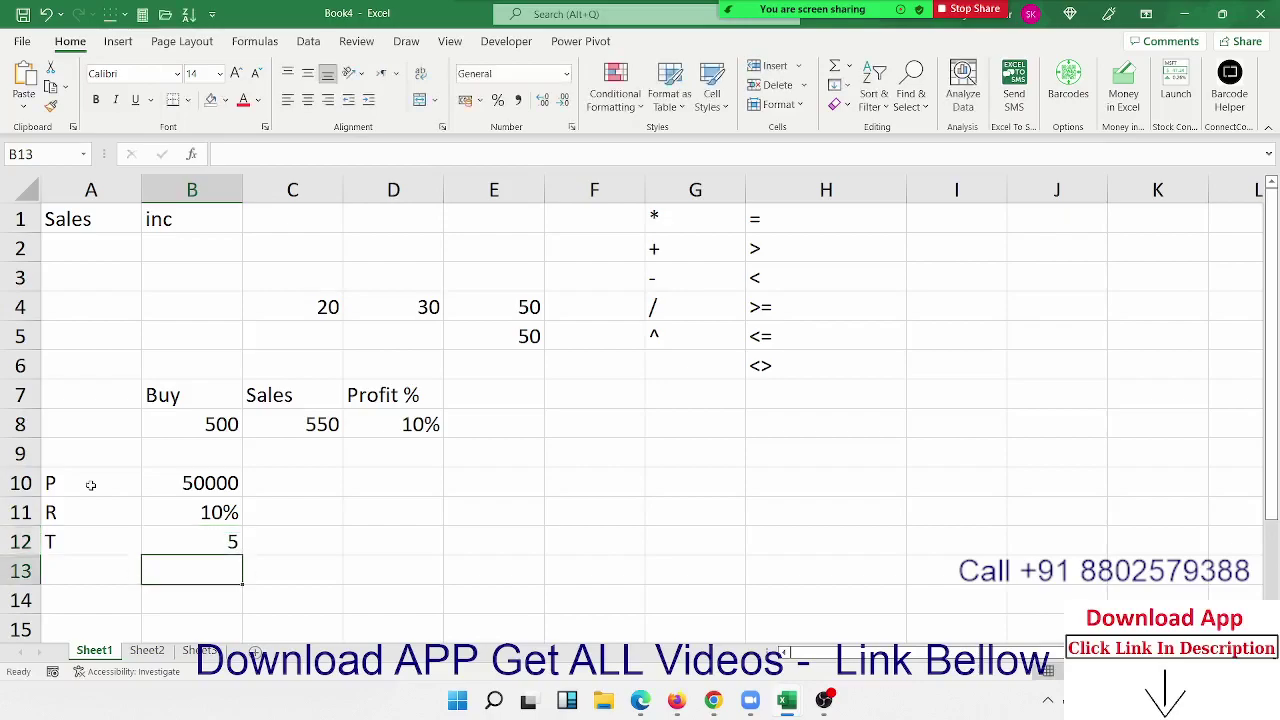
- Enter the label Amt in cell C13
key(Up)
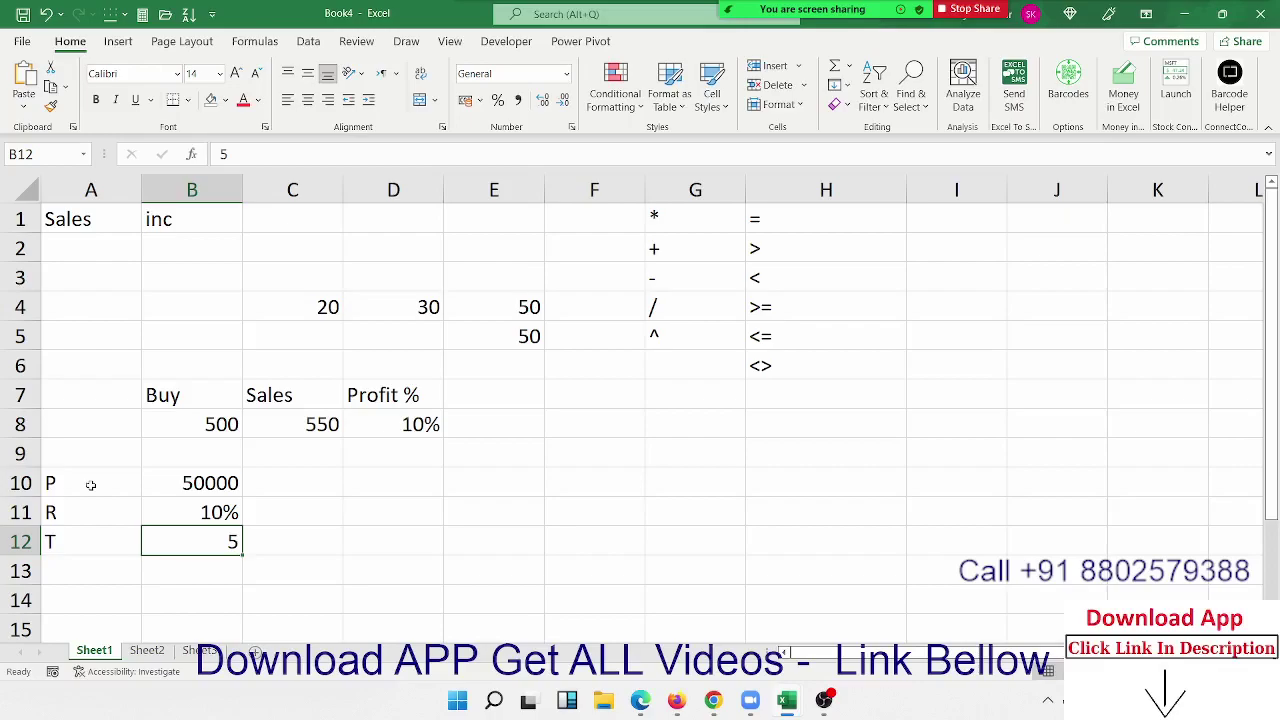
click(221, 513)
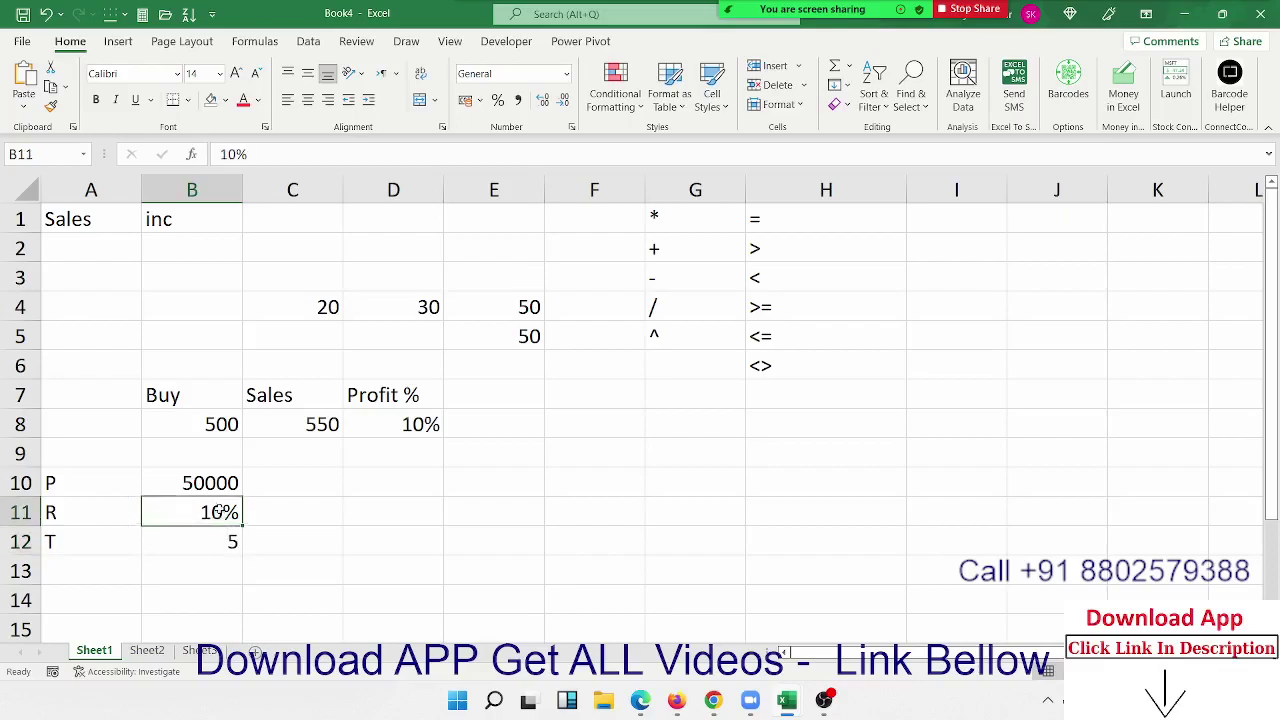
click(203, 484)
click(200, 510)
click(197, 541)
click(295, 572)
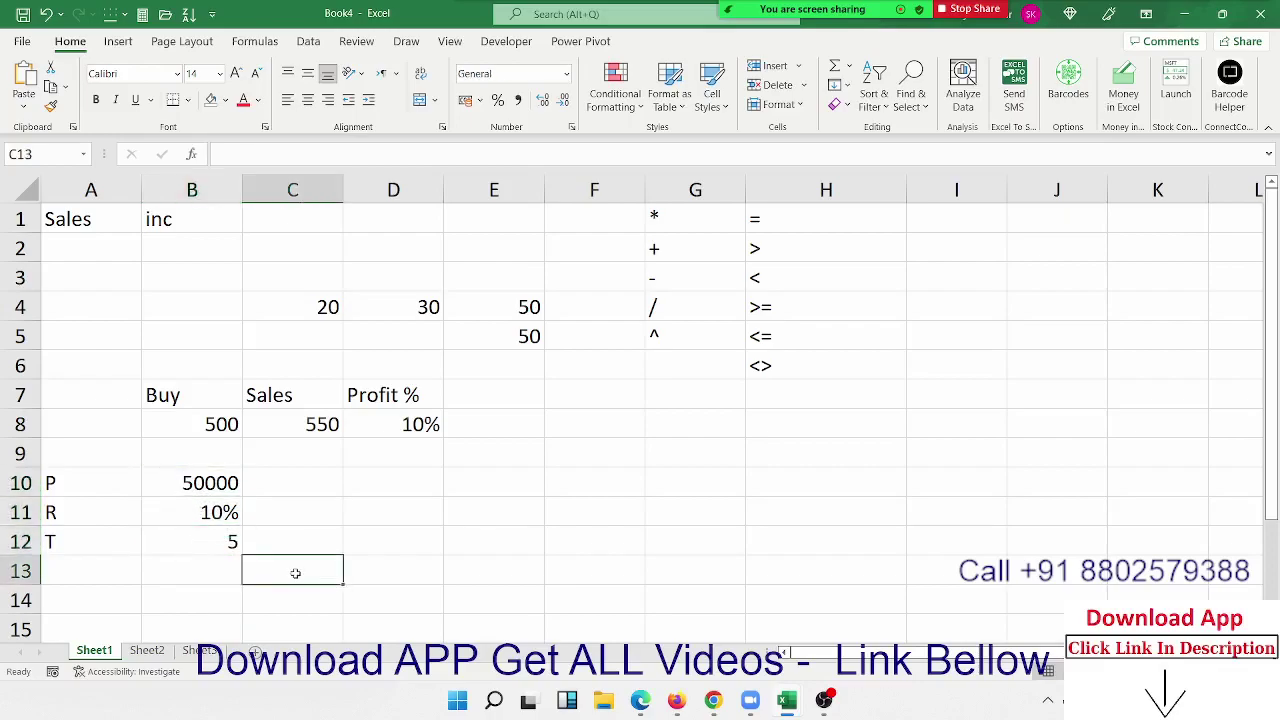
text(Amt)
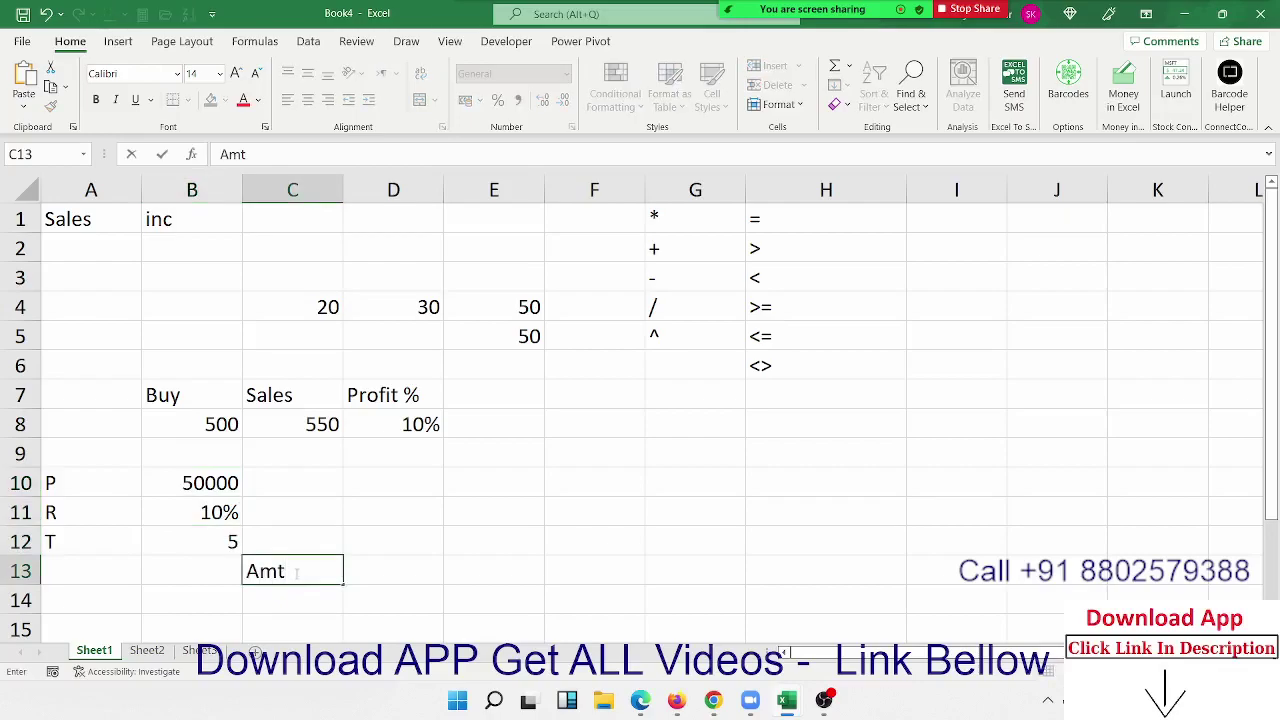
key(Return)
click(295, 572)
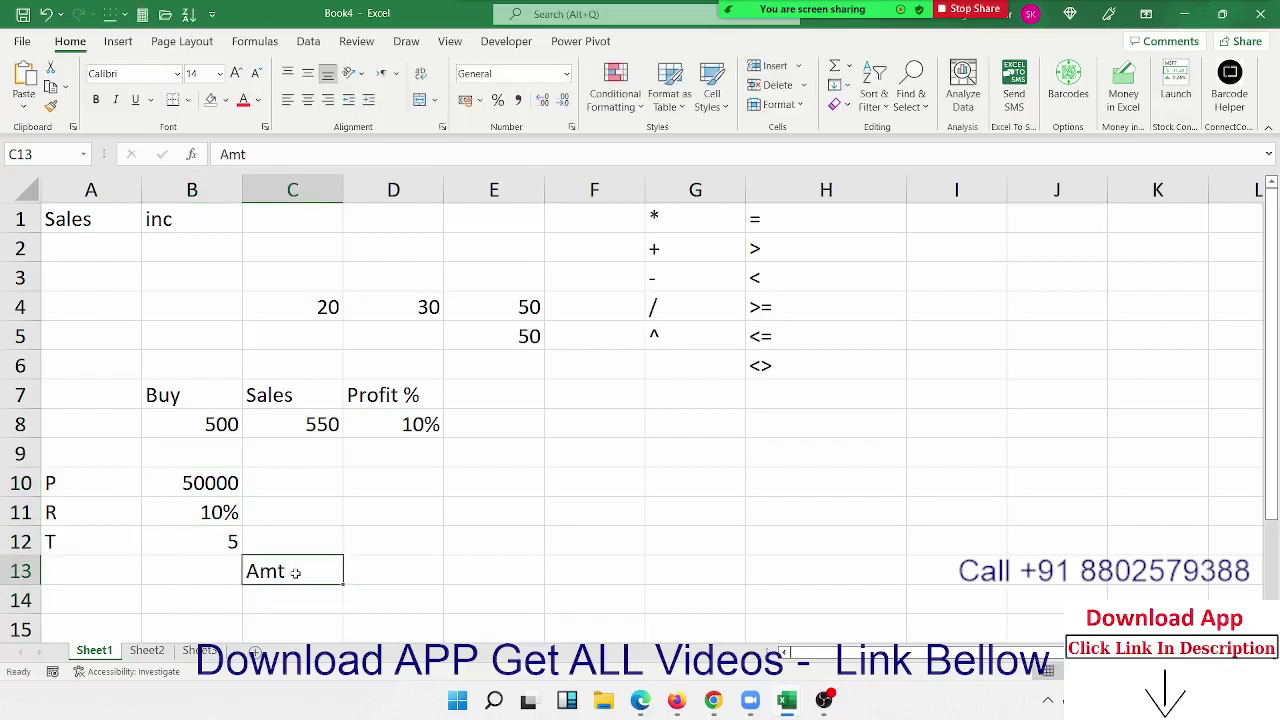
key(Right)
- Handwrite the compound interest formula P×(1+r/N)^(T×N) over the sheet with Zoom's annotation Draw tool, keeping the drawing after closing the tools
mouse_move(848, 33)
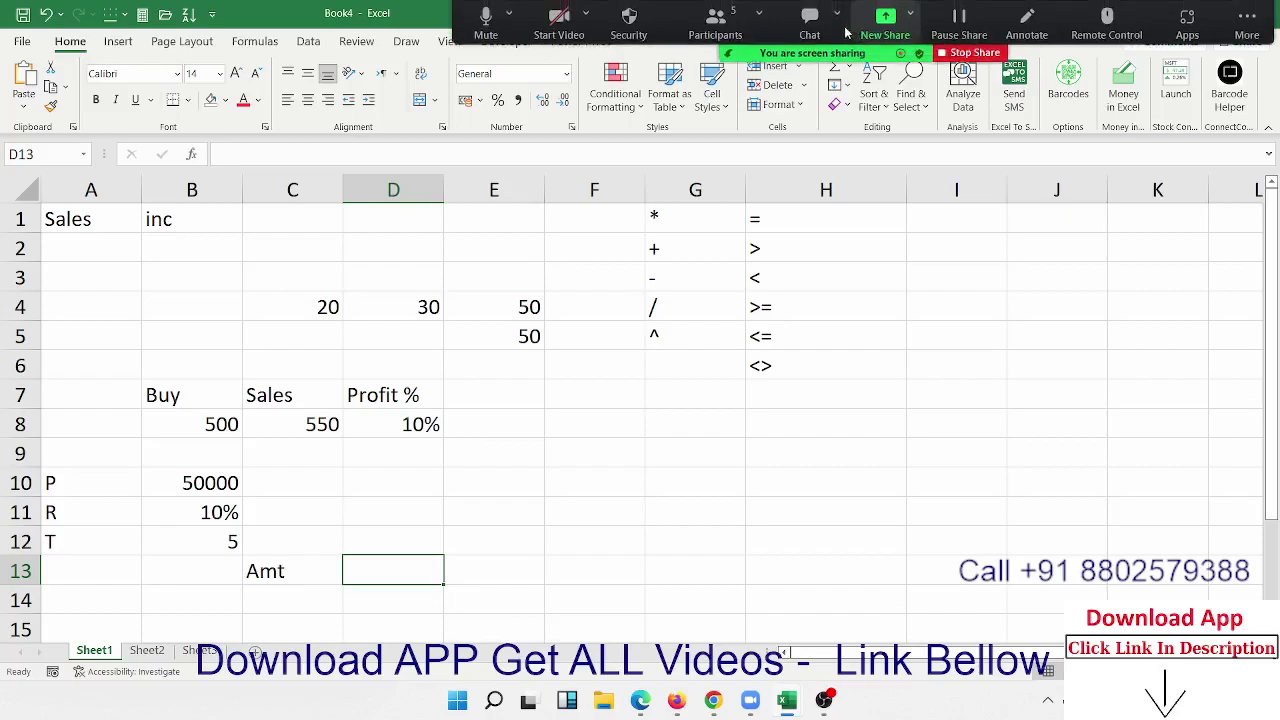
click(1025, 22)
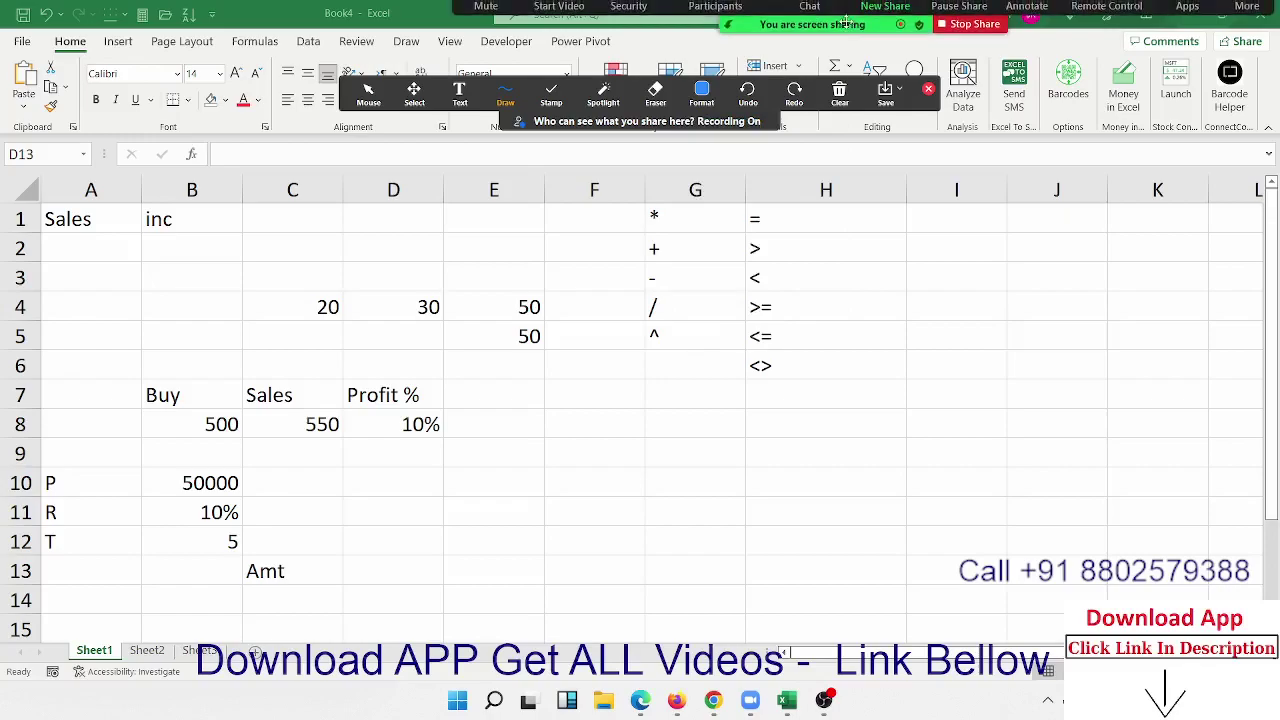
mouse_move(442, 495)
mouse_down()
mouse_move(441, 563)
mouse_move(452, 442)
mouse_move(472, 506)
mouse_move(444, 502)
mouse_up()
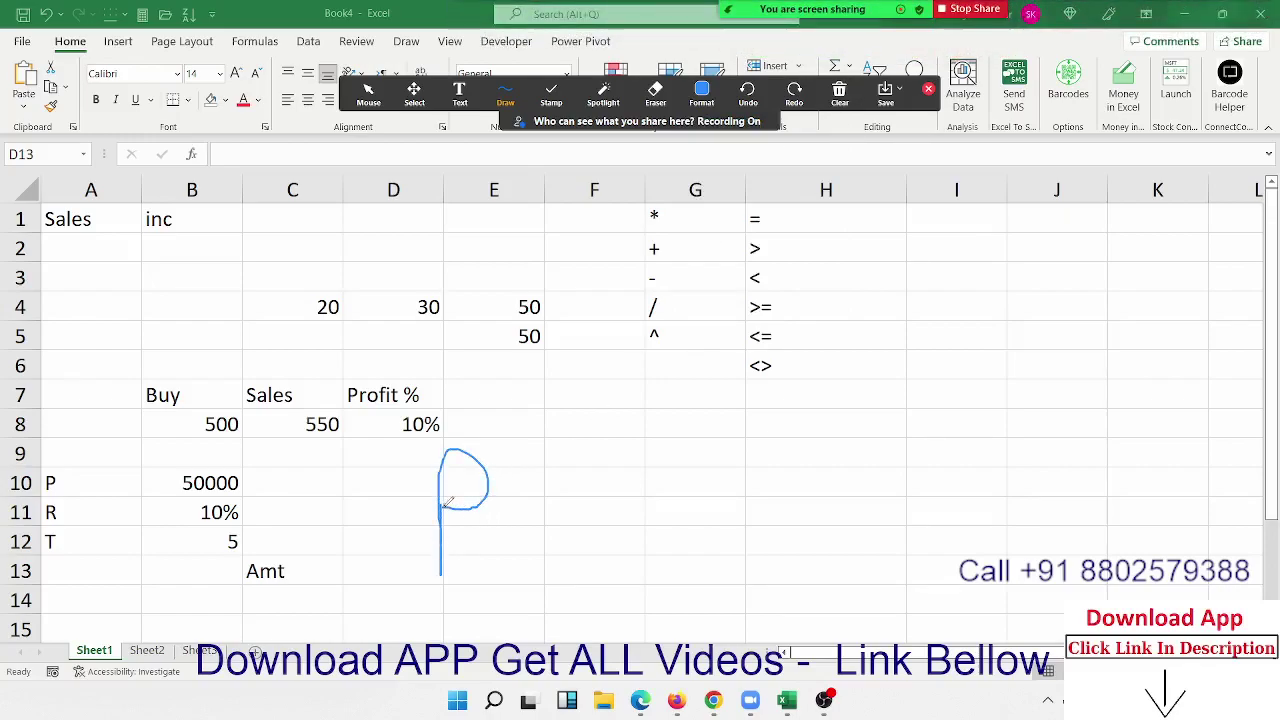
drag(510, 455, 563, 543)
drag(564, 442, 542, 553)
mouse_move(587, 428)
mouse_down()
mouse_move(646, 563)
mouse_move(665, 552)
mouse_up()
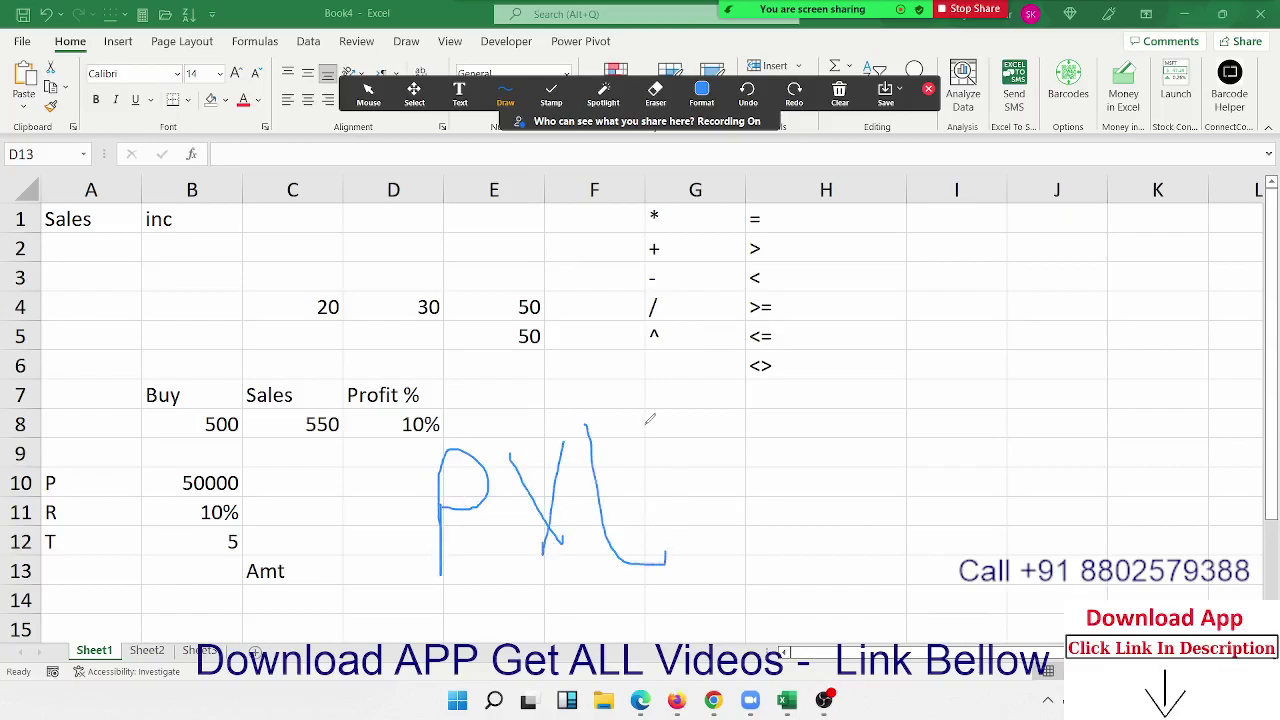
mouse_move(620, 434)
mouse_down()
mouse_move(629, 466)
mouse_move(610, 440)
mouse_move(637, 421)
mouse_move(670, 433)
mouse_move(663, 456)
mouse_up()
key(ctrl+z)
mouse_move(686, 408)
mouse_down()
mouse_move(721, 391)
mouse_move(704, 488)
mouse_move(746, 462)
mouse_move(756, 484)
mouse_up()
drag(770, 432, 769, 484)
mouse_move(775, 377)
mouse_down()
mouse_move(880, 505)
mouse_move(862, 504)
mouse_up()
mouse_move(818, 339)
mouse_down()
mouse_move(886, 381)
mouse_move(858, 388)
mouse_move(858, 318)
mouse_move(894, 352)
mouse_move(886, 336)
mouse_move(885, 368)
mouse_up()
mouse_move(912, 303)
mouse_down()
mouse_move(921, 349)
mouse_move(930, 330)
mouse_move(960, 344)
mouse_up()
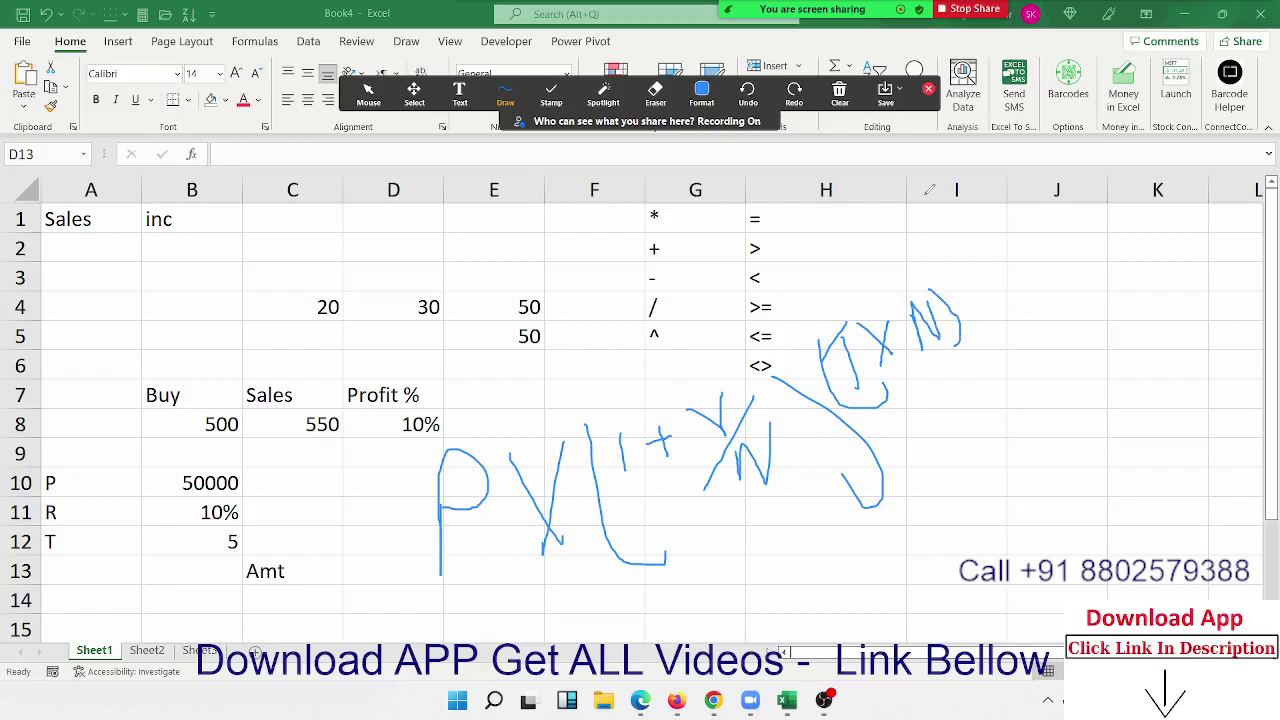
click(929, 92)
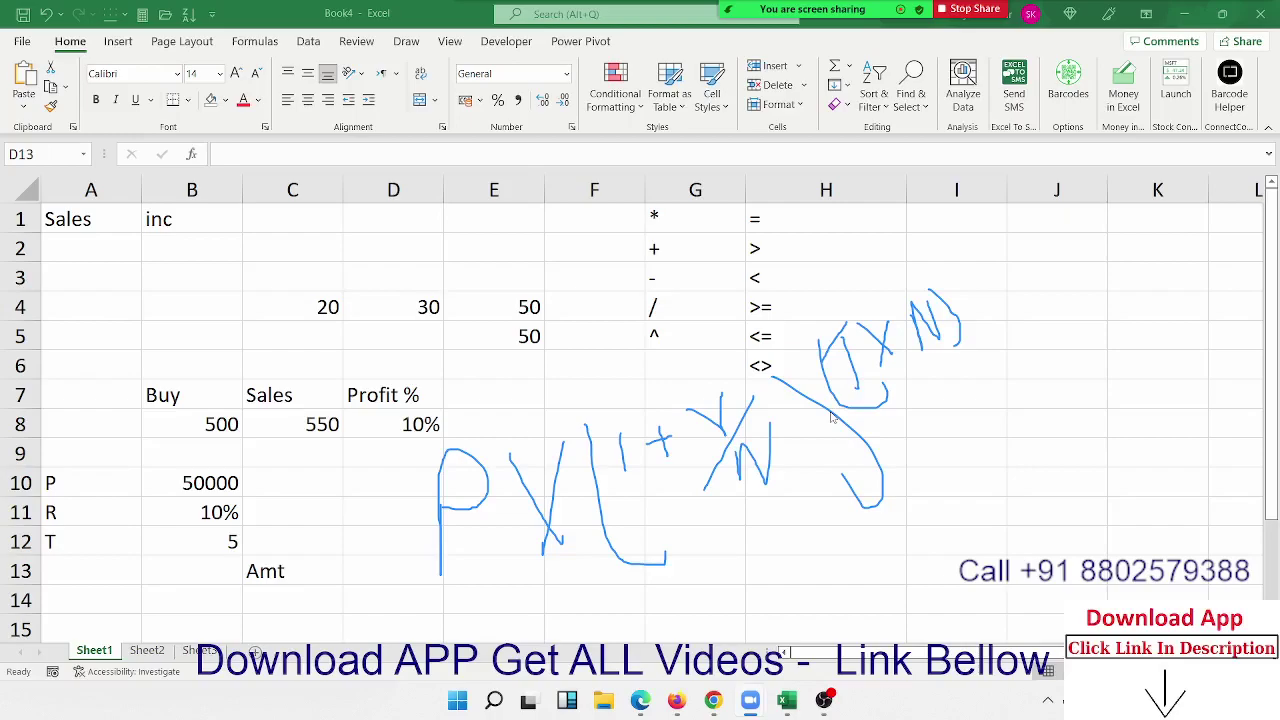
- Enter the formula =1+(B11/12) in cell D13
click(418, 575)
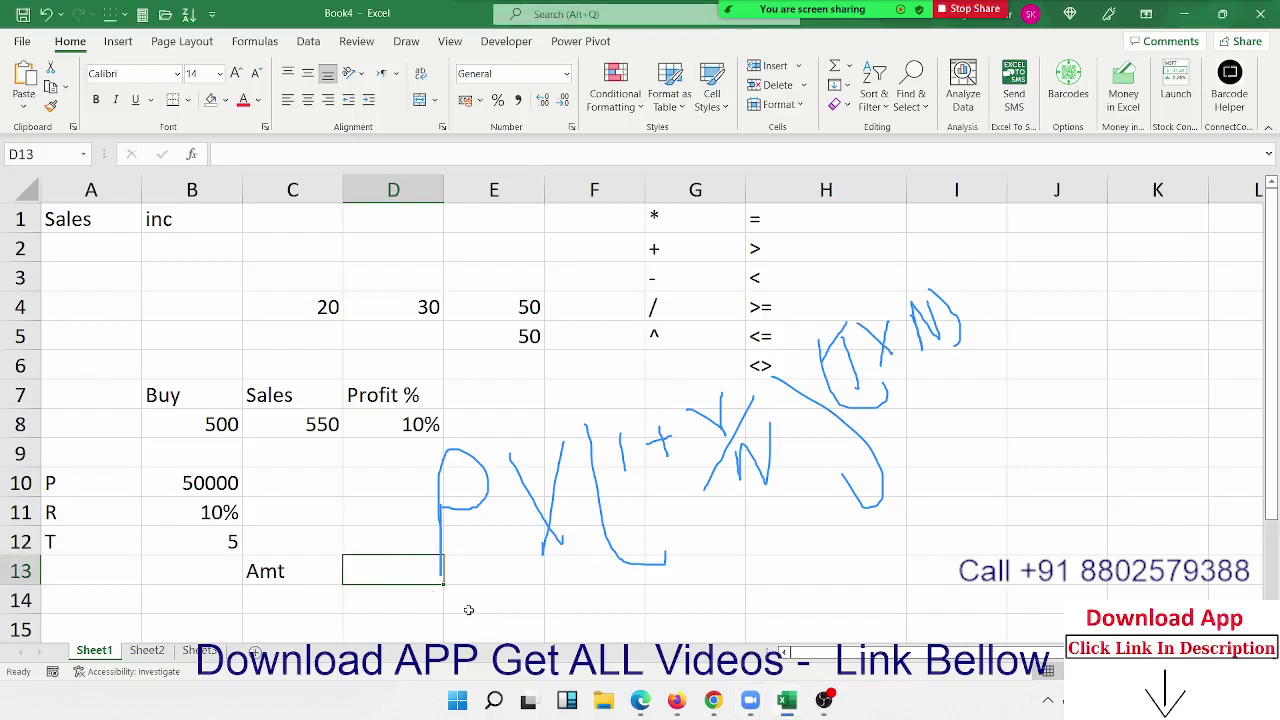
text(=1+()
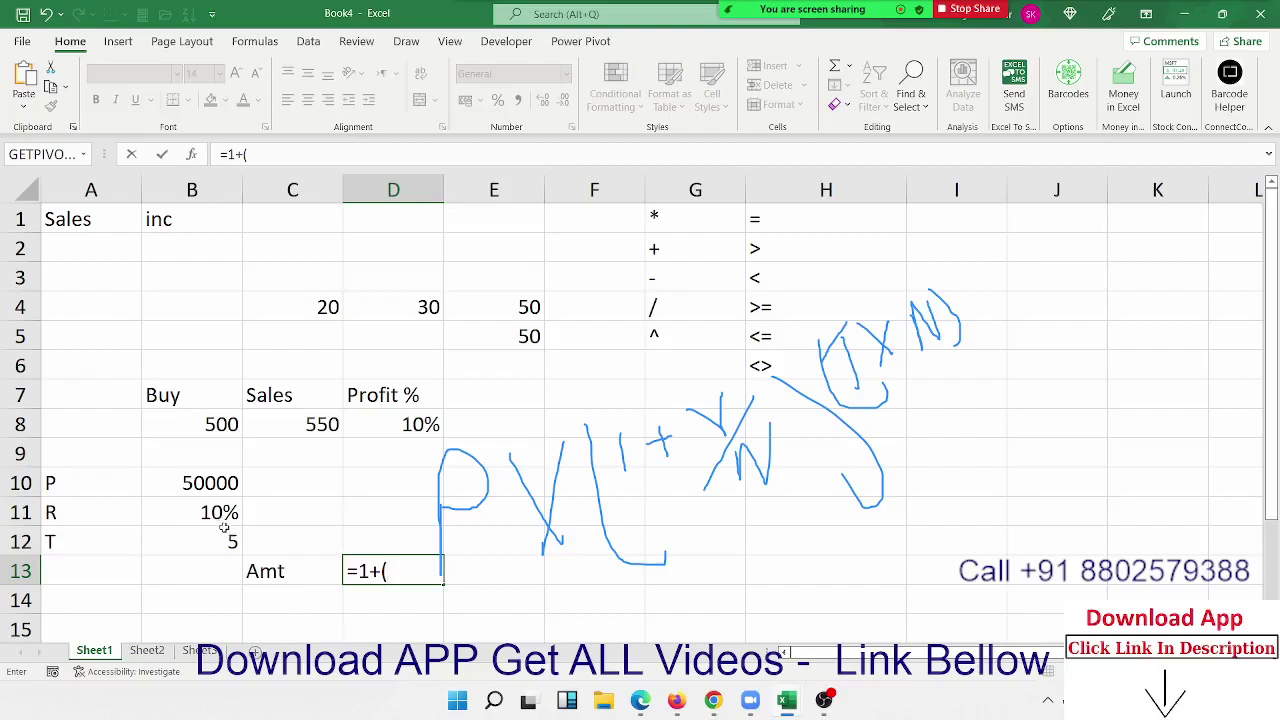
click(221, 526)
text(/12))
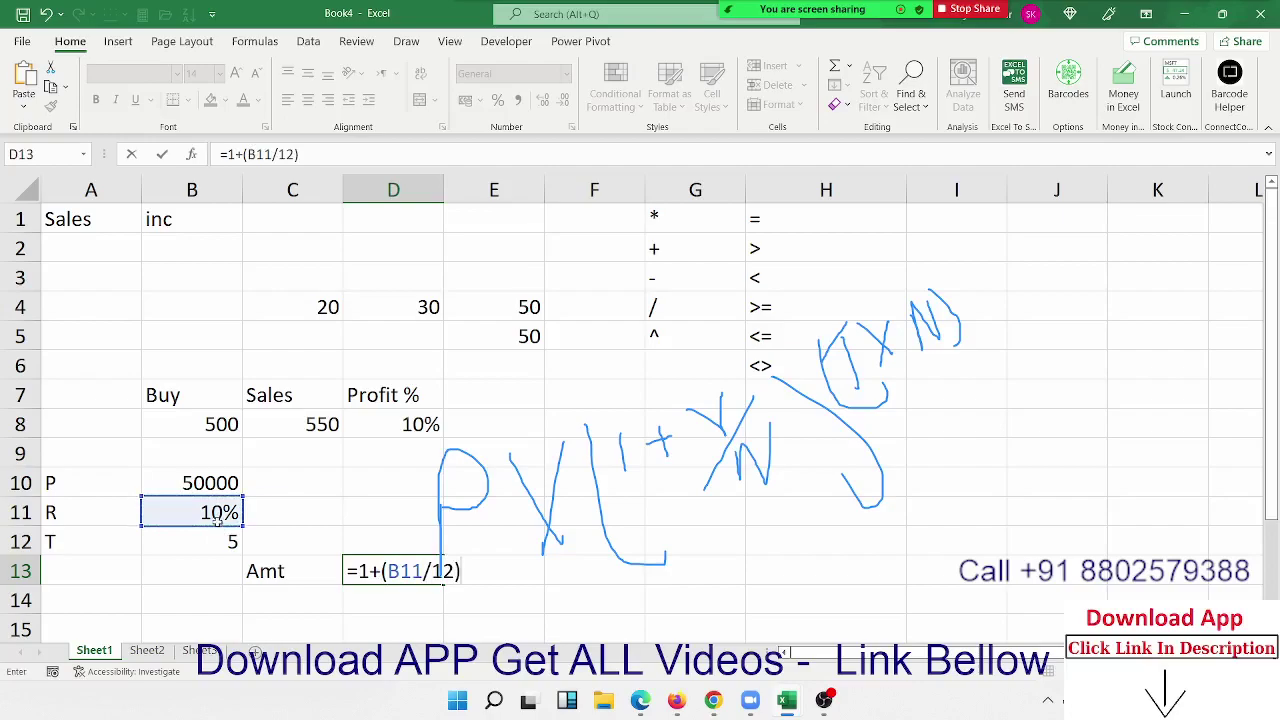
key(Return)
- Enter the formula =B12*12 in cell E13 for the number of months
key(Up)
key(Right)
text(=)
click(217, 537)
text(*12)
key(Return)
- Raise the monthly growth factor to the number of periods with the formula =D13^E13 in cell F13
key(Up)
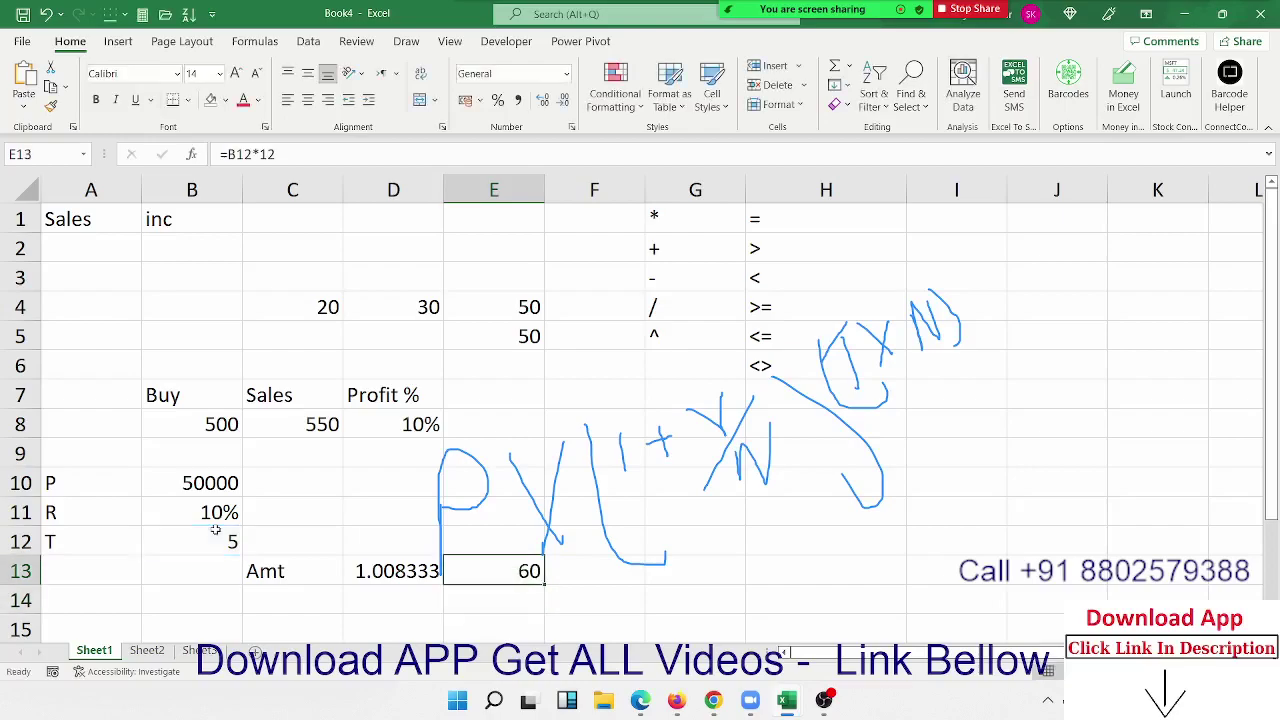
key(Right)
text(=)
key(Left)
key(Left)
text(^)
key(Left)
key(Return)
- Multiply the compounded factor by the principal with the formula =F13*B10 in cell G13
key(Right)
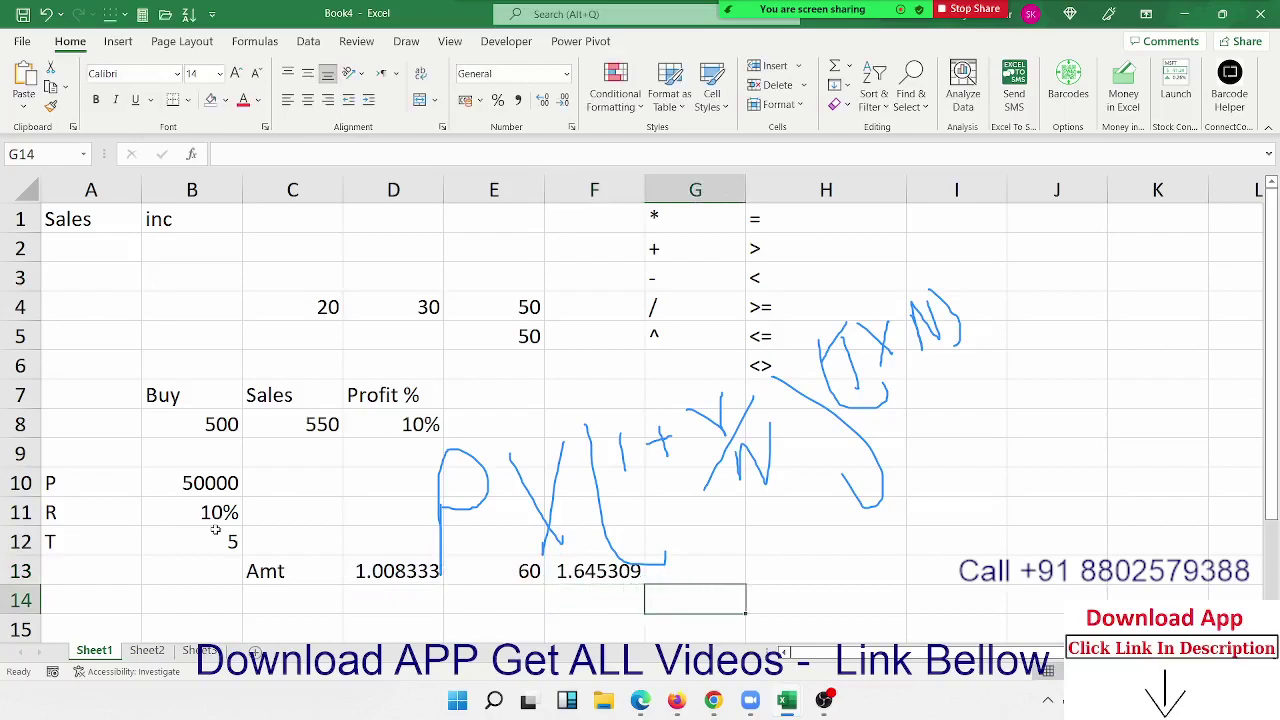
key(Up)
text(=)
key(Left)
text(*)
click(210, 482)
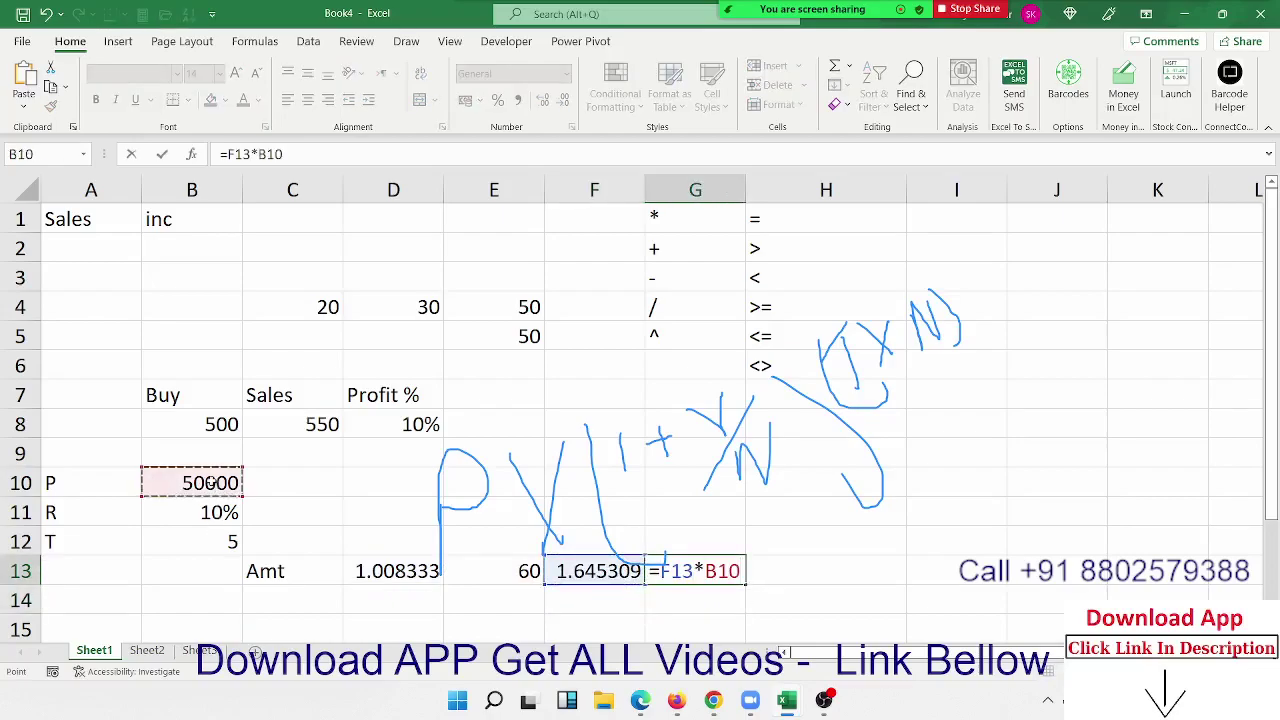
key(Return)
key(Up)
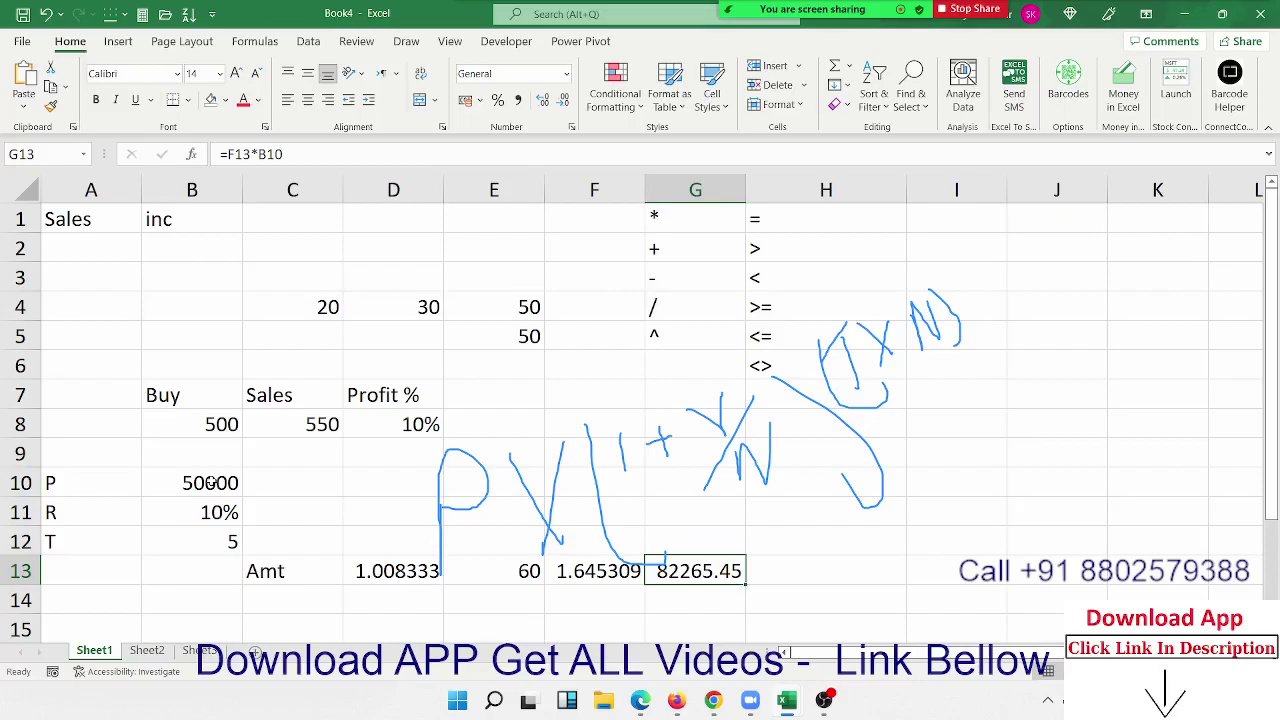
- Copy the expression 1+(B11/12) from the formula in cell D13
drag(362, 576, 705, 575)
click(558, 630)
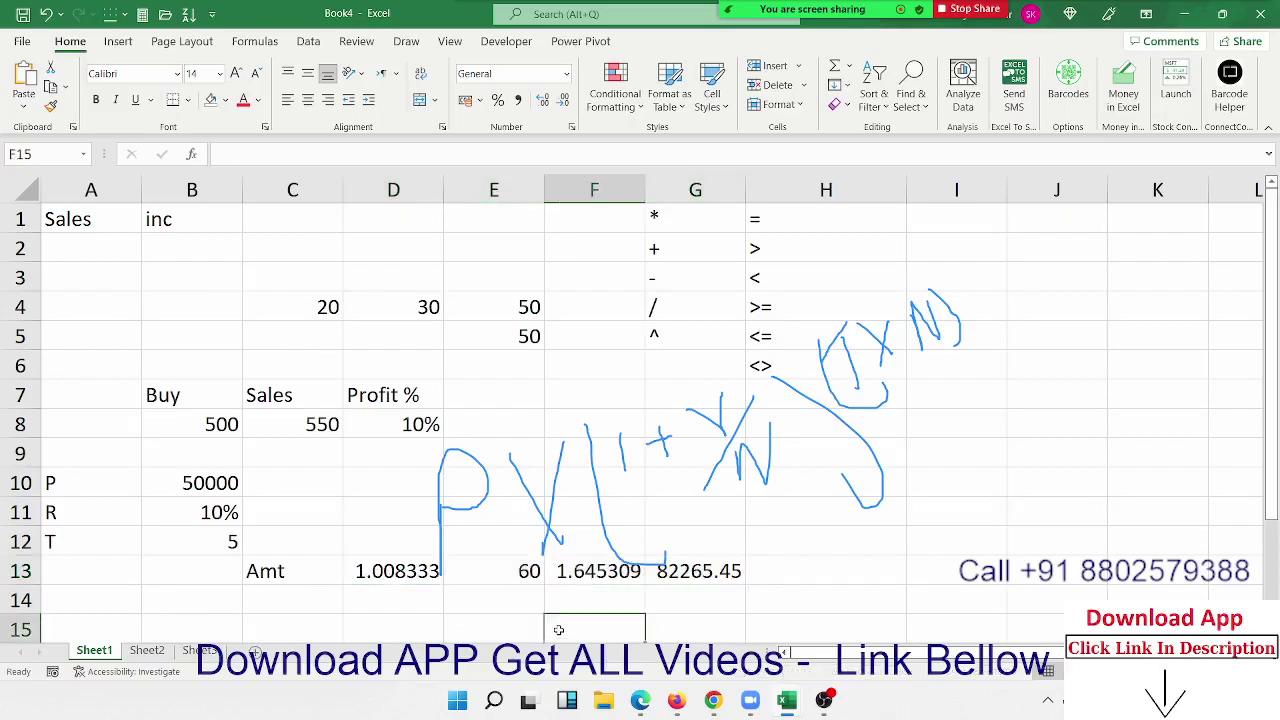
click(402, 578)
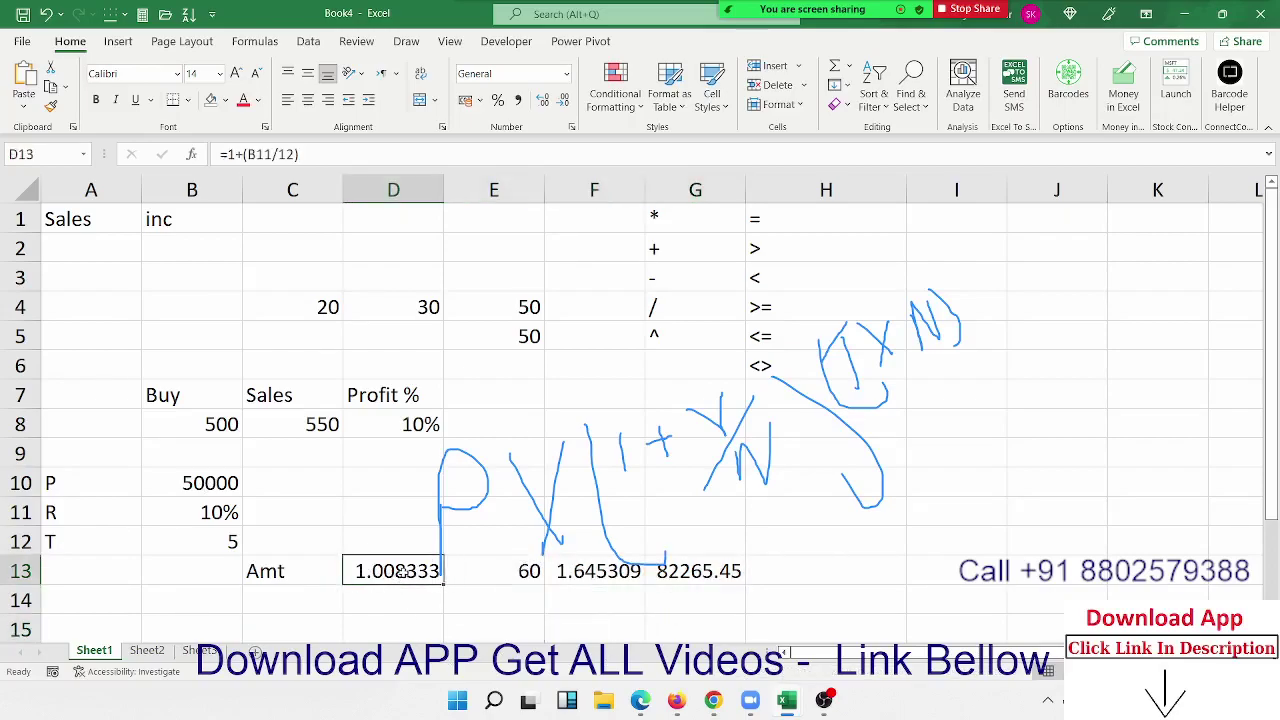
double_click(400, 574)
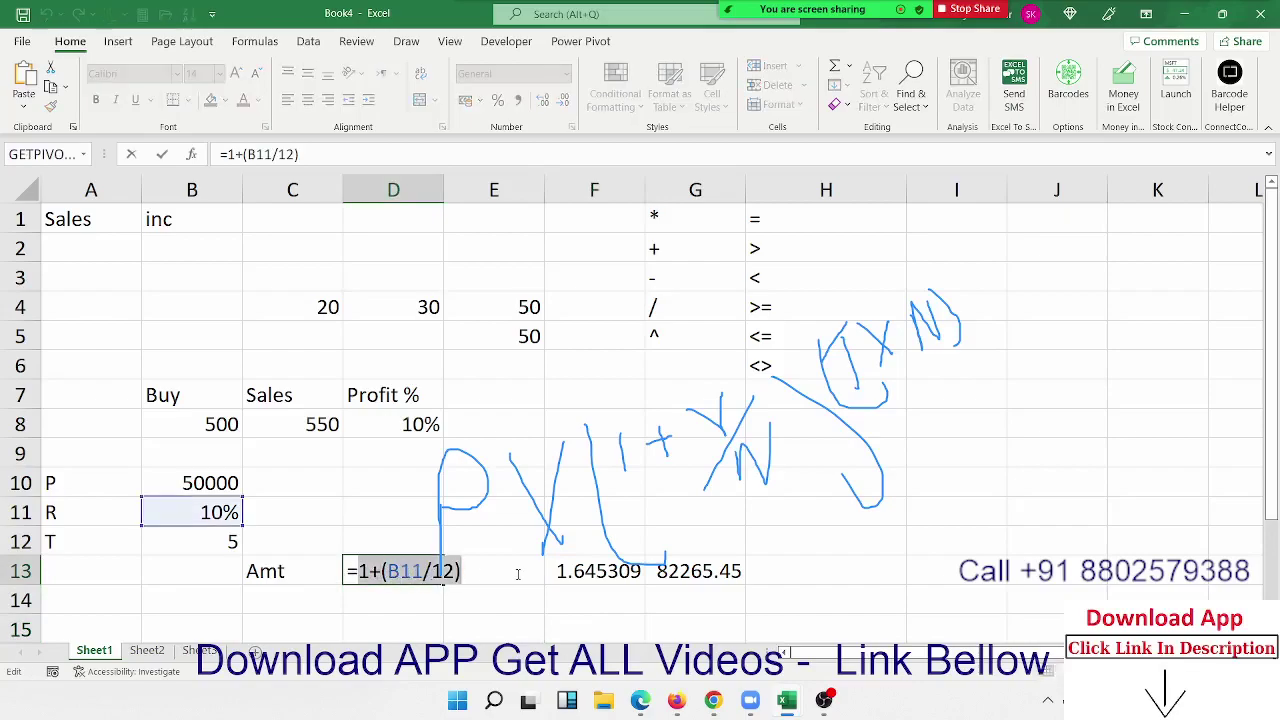
key(ctrl+Return)
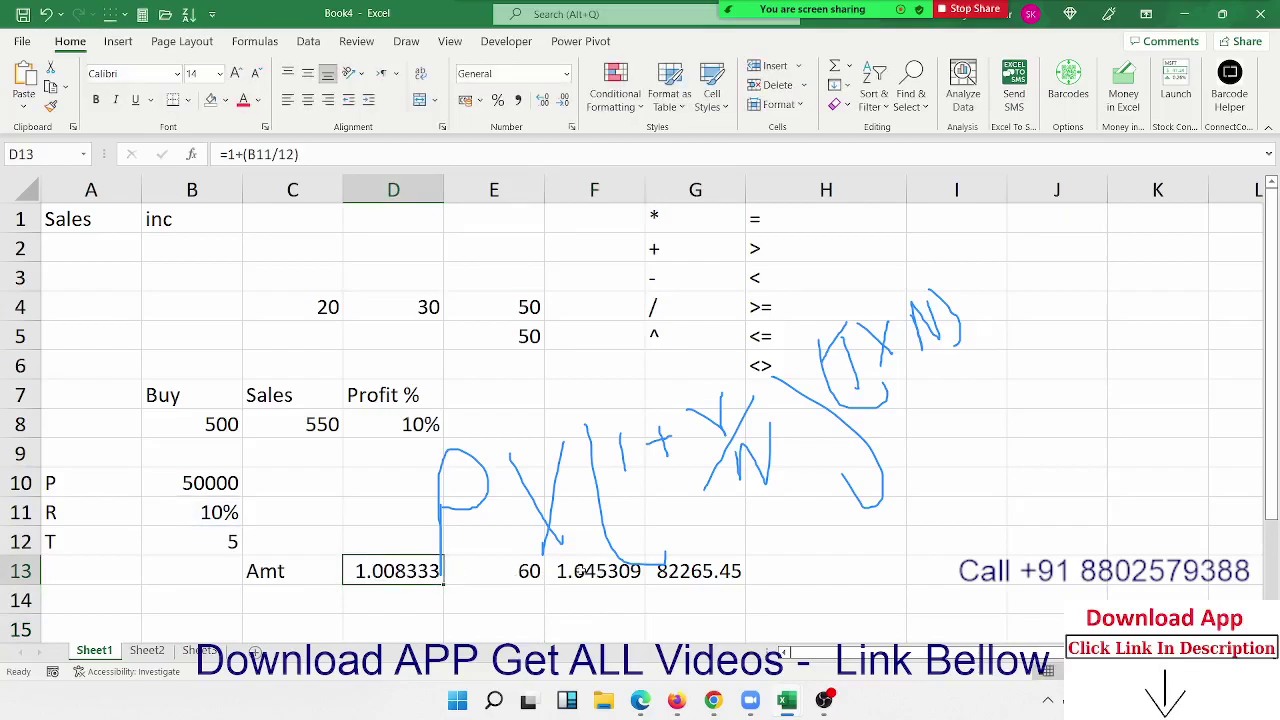
click(595, 571)
text(=D13^E13)
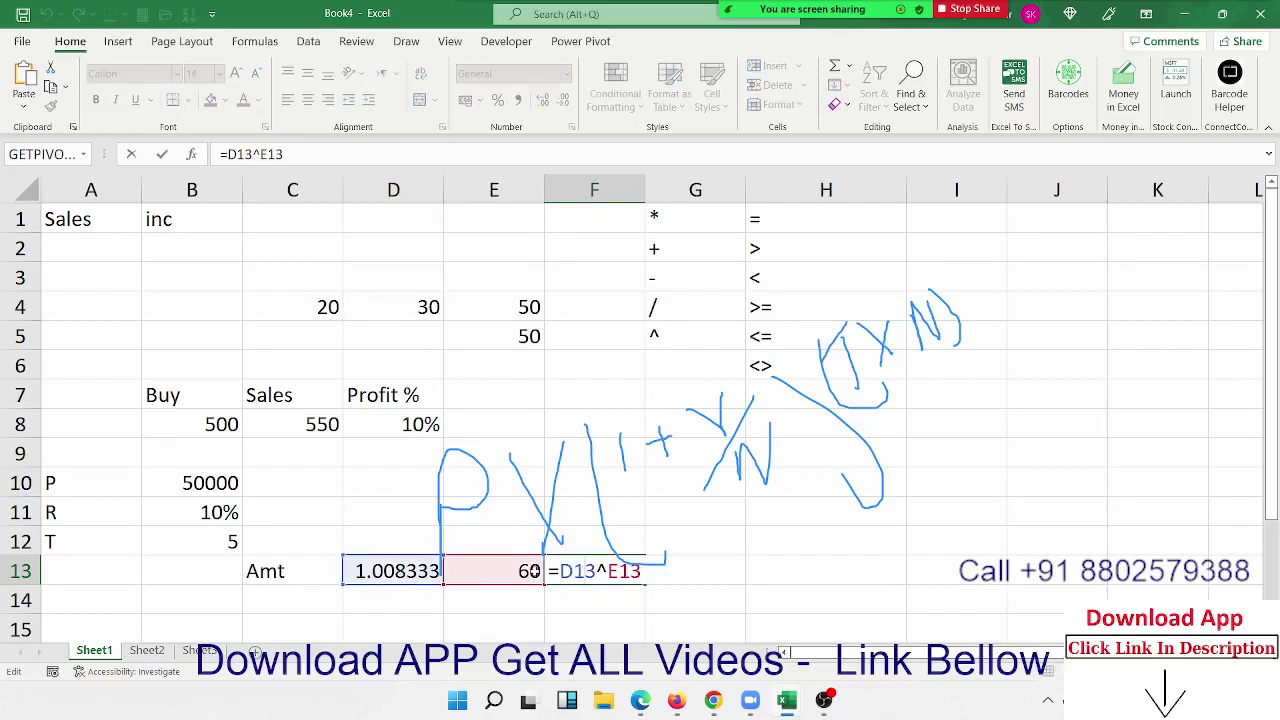
key(ctrl+Return)
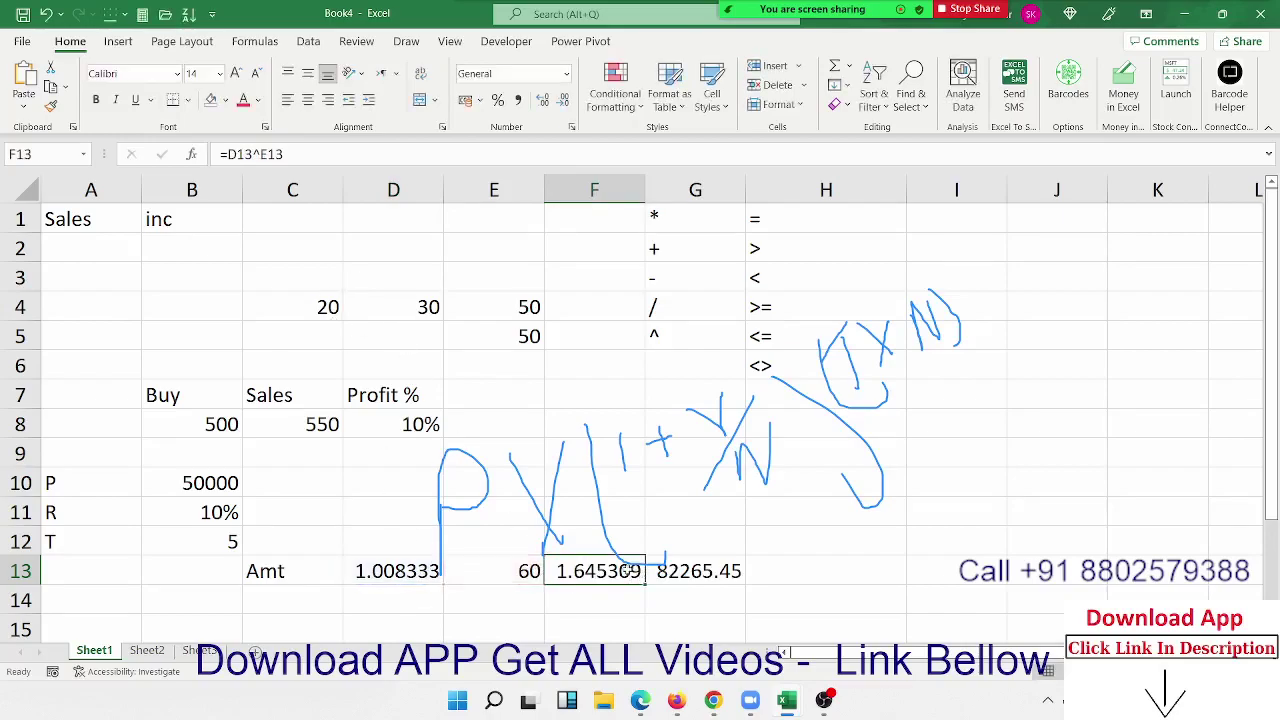
double_click(628, 571)
double_click(594, 571)
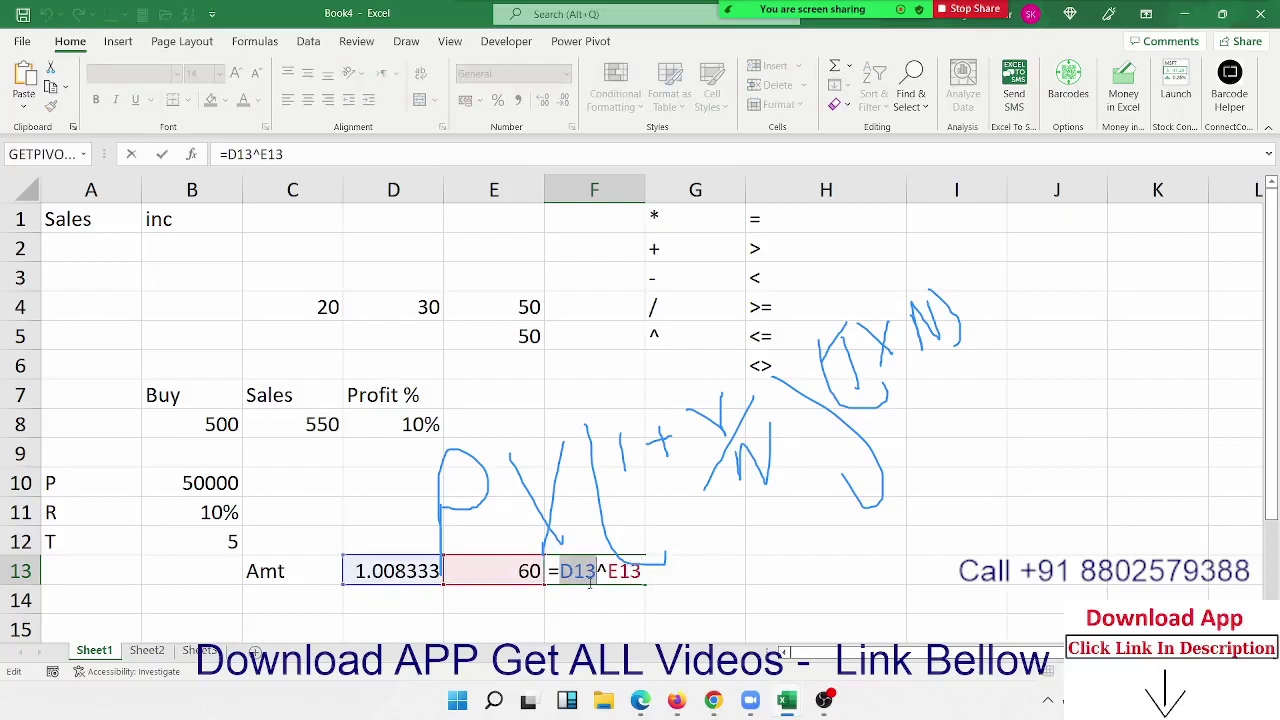
key(ctrl+Return)
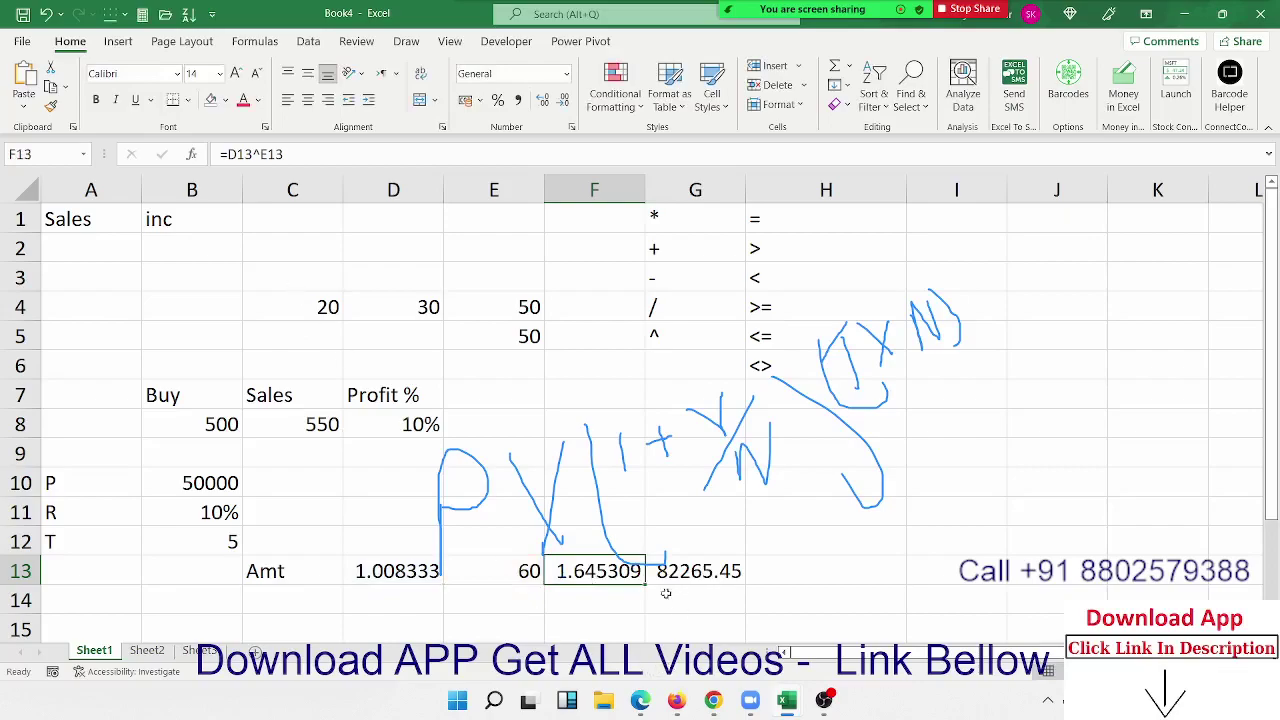
- Replace the D13 reference in cell F13's formula with the bracketed expression (1+(B11/12))
double_click(630, 578)
double_click(576, 576)
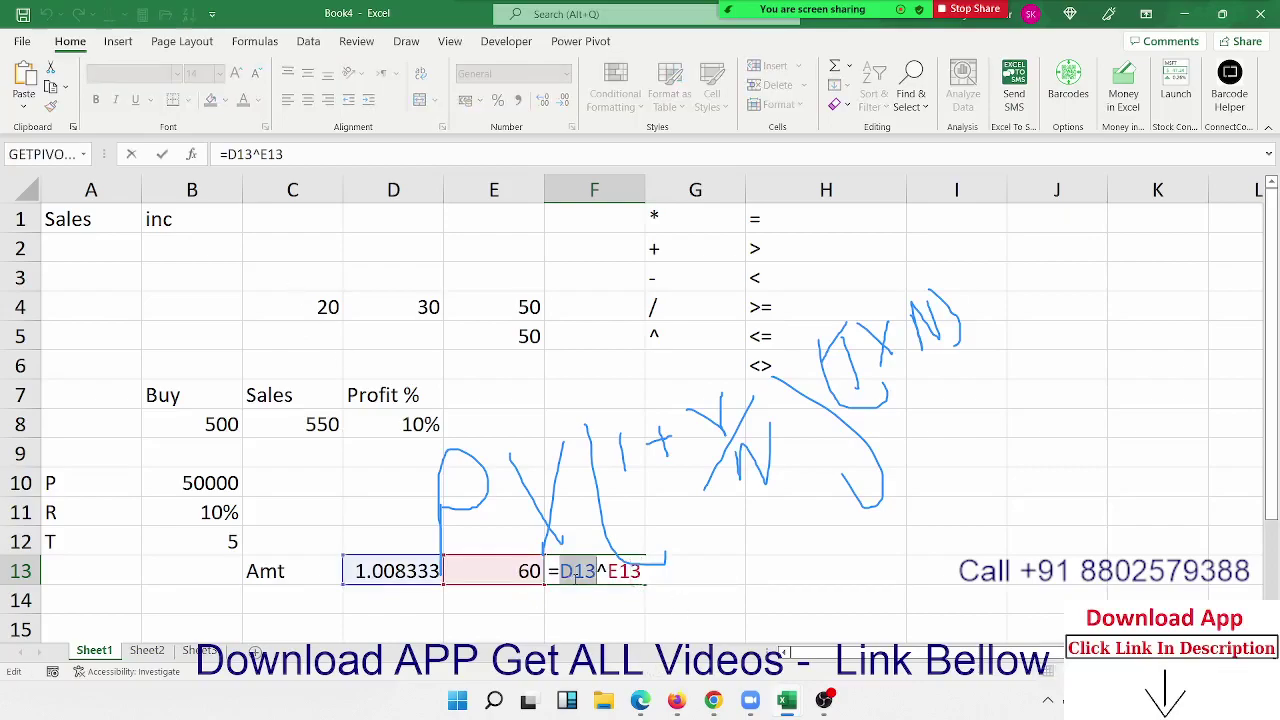
text(())
key(Left)
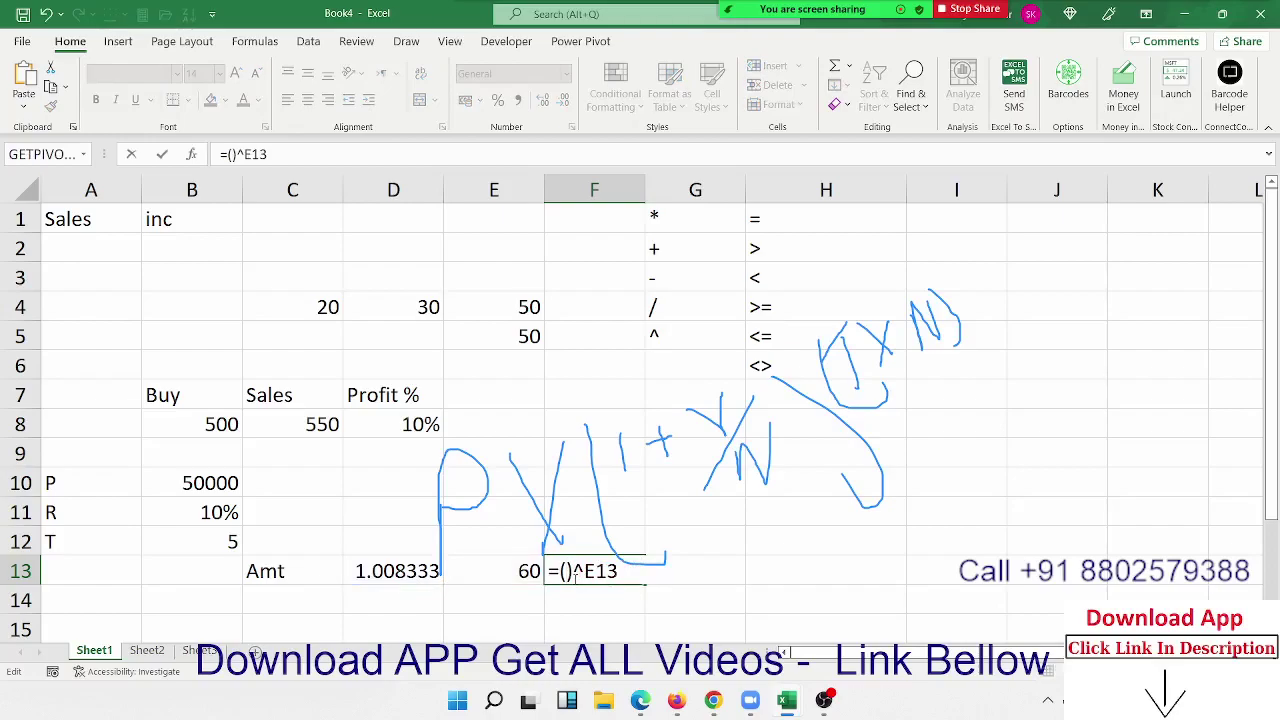
text(1+(B11/12))
key(Return)
key(Up)
- Copy the expression B12*12 from the formula in cell E13
key(Left)
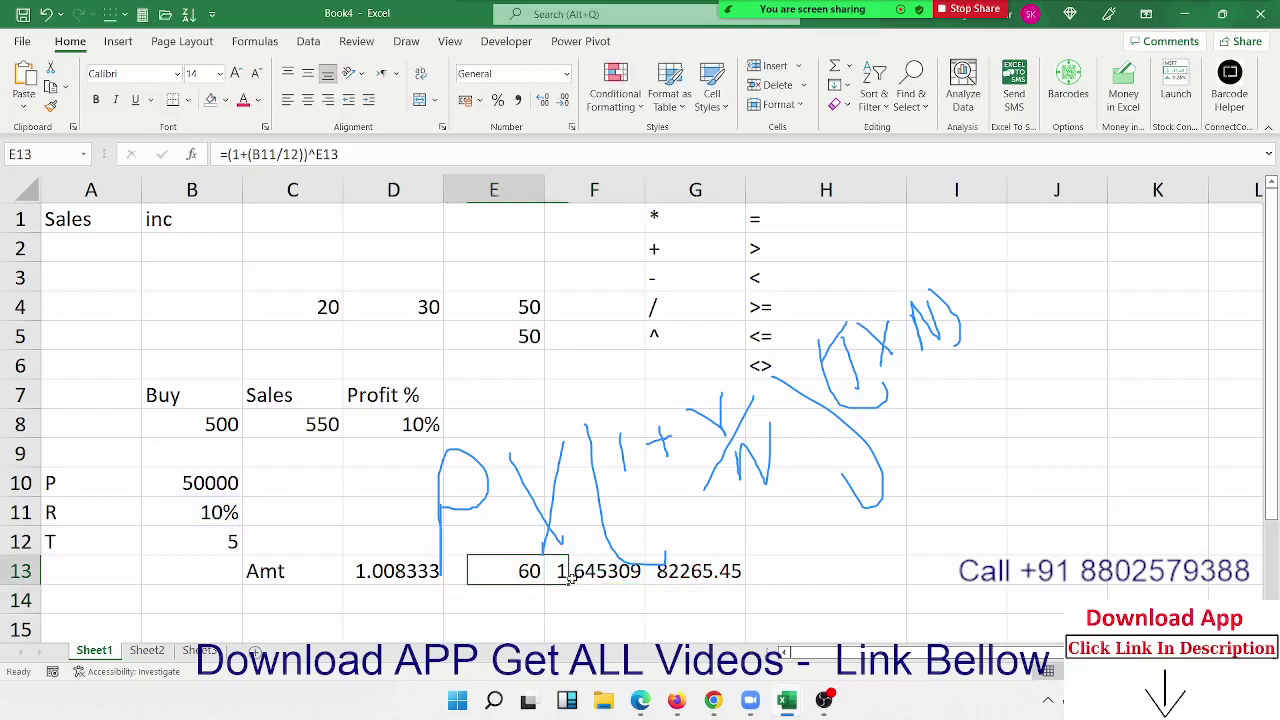
key(F2)
key(Left)
key(Left)
key(Left)
key(Left)
key(Left)
key(Left)
key(Left)
key(Right)
key(shift+Right)
key(shift+Right)
key(shift+Right)
key(shift+Right)
key(shift+Right)
key(shift+Right)
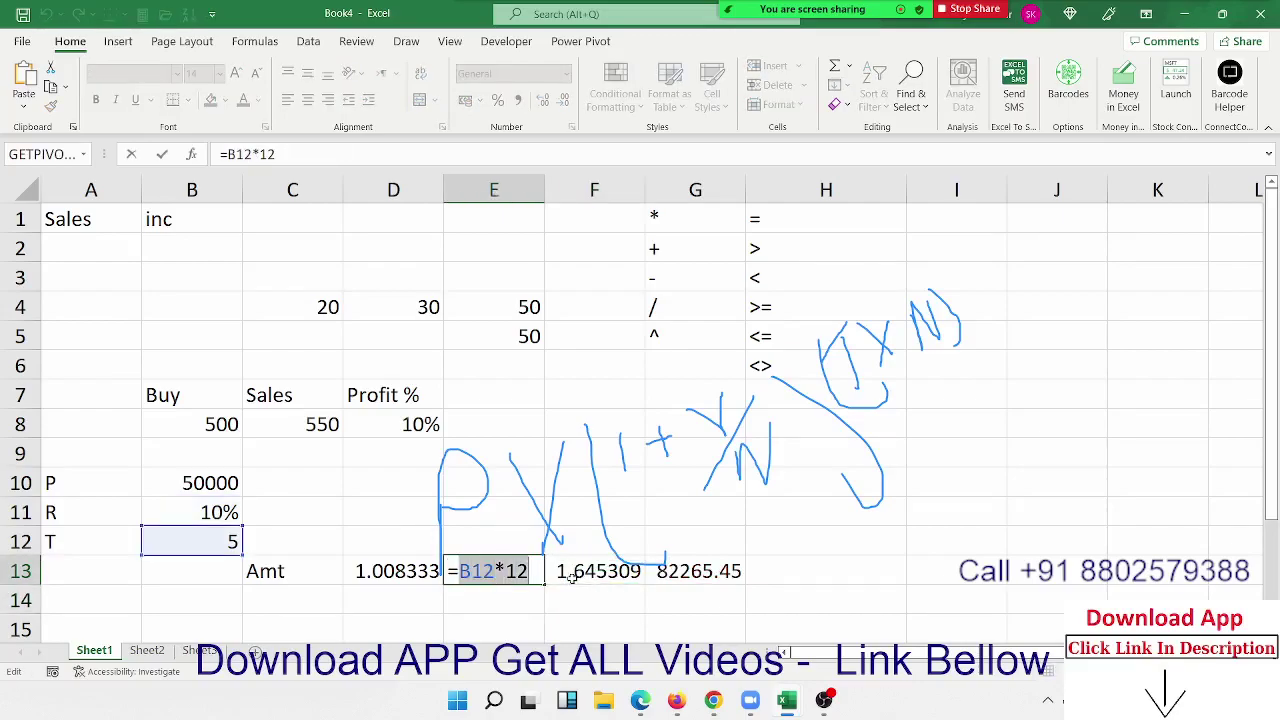
key(Tab)
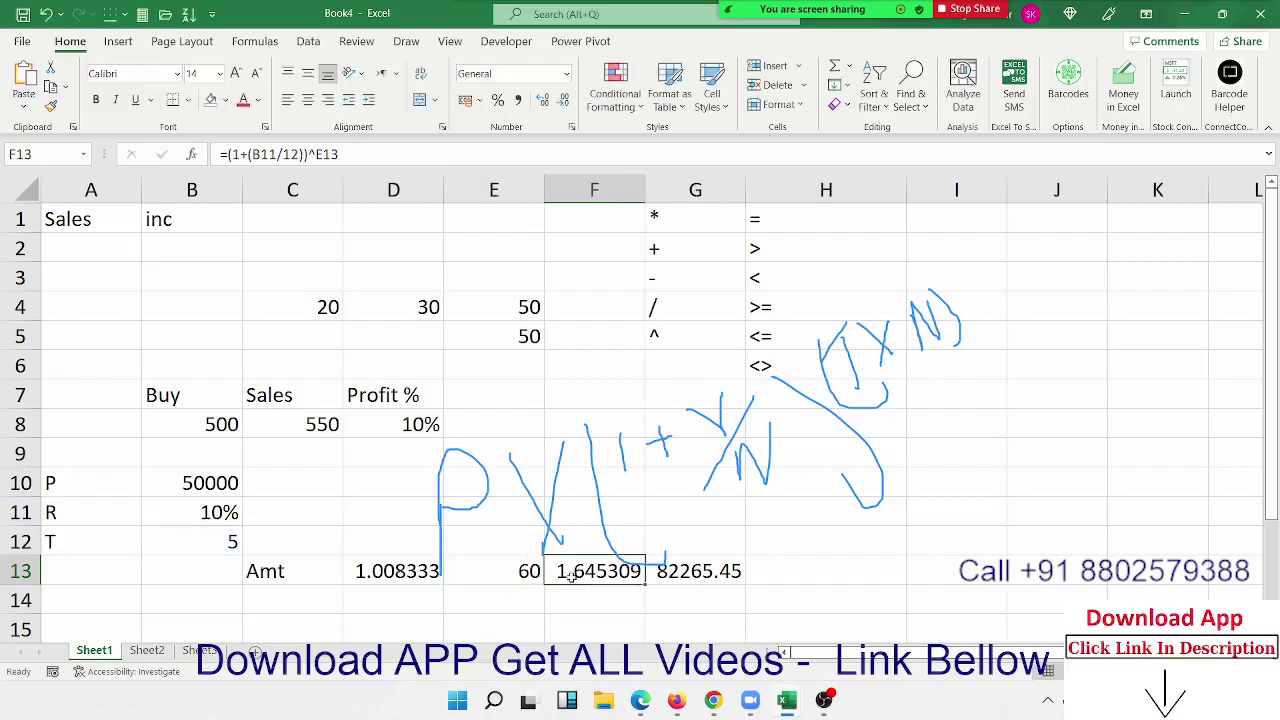
- Replace the E13 reference in cell F13's formula with (B12*12)
key(F2)
double_click(707, 571)
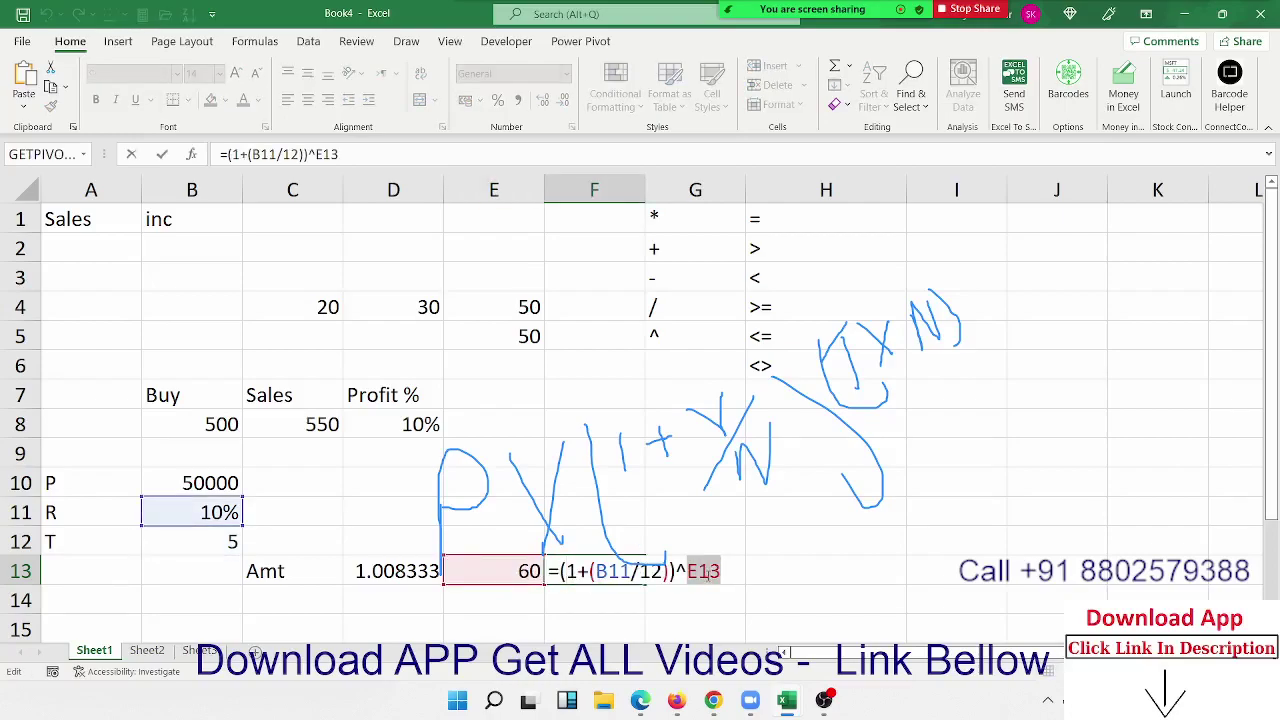
text((B12*12))
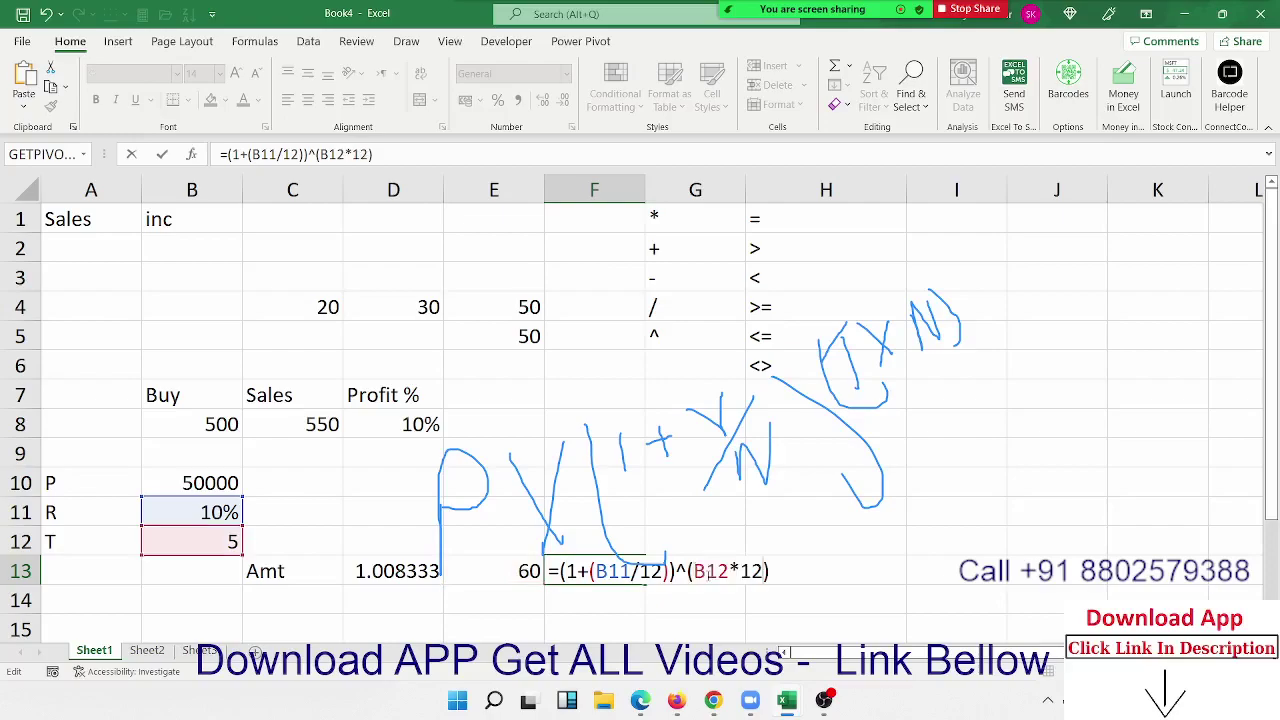
key(Return)
key(Up)
- Clear the contents of the helper cells D13 and E13
key(Left)
key(Left)
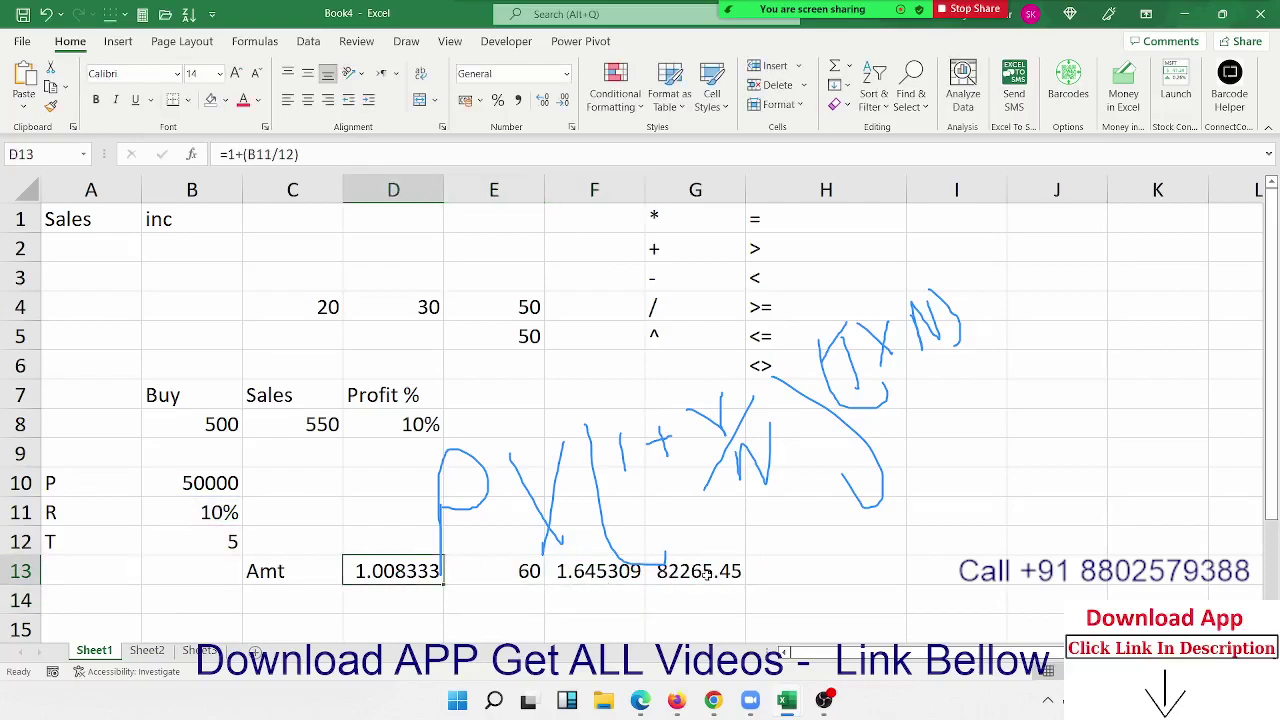
key(shift+Right)
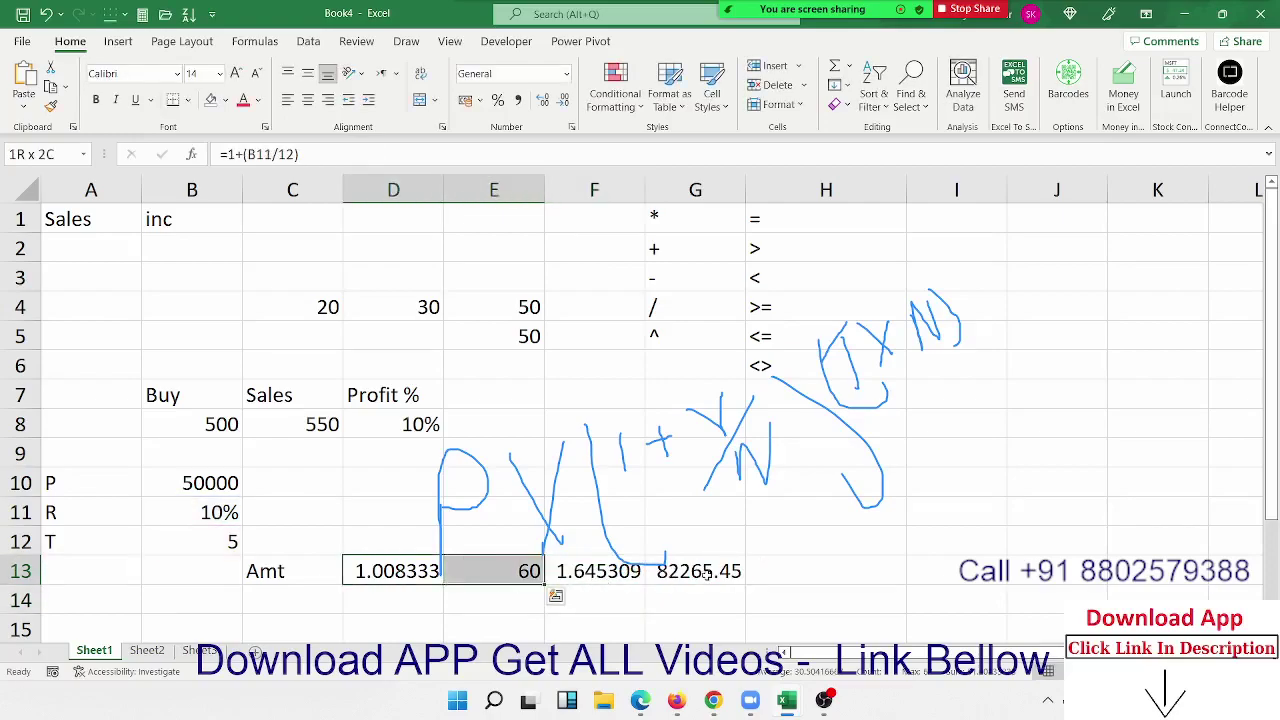
key(Delete)
key(Right)
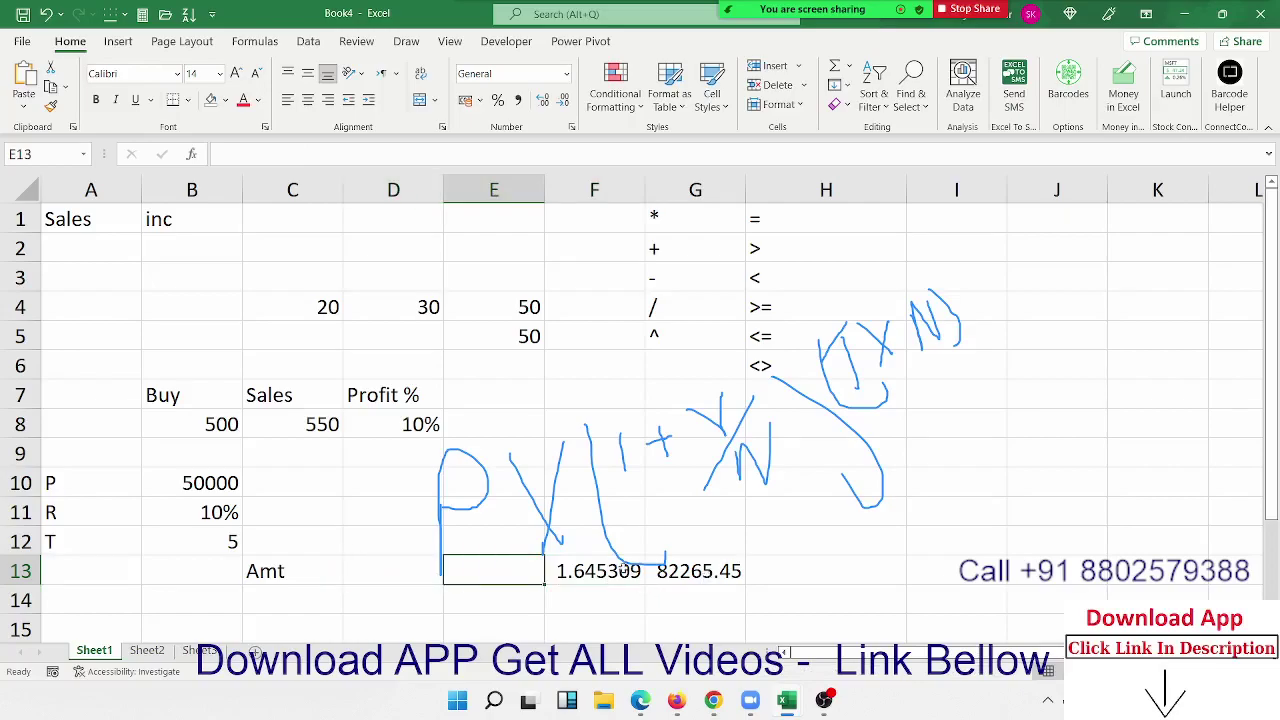
- Copy the expression (1+(B11/12))^(B12*12) from cell F13's formula without changing the cell
key(Right)
key(F2)
drag(553, 571, 812, 581)
key(ctrl+c)
key(Escape)
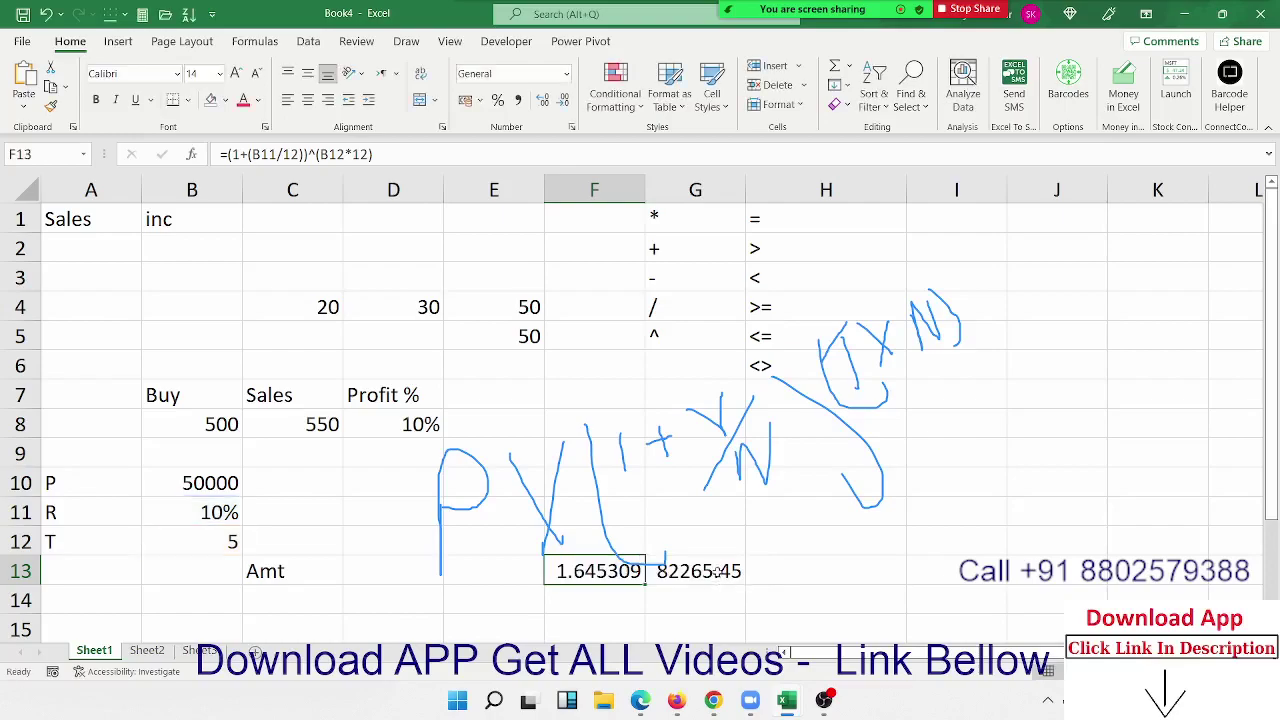
- Replace the F13 reference in cell G13 with the copied expression in brackets, giving =((1+(B11/12))^(B12*12))*B10
key(Right)
key(F2)
double_click(676, 571)
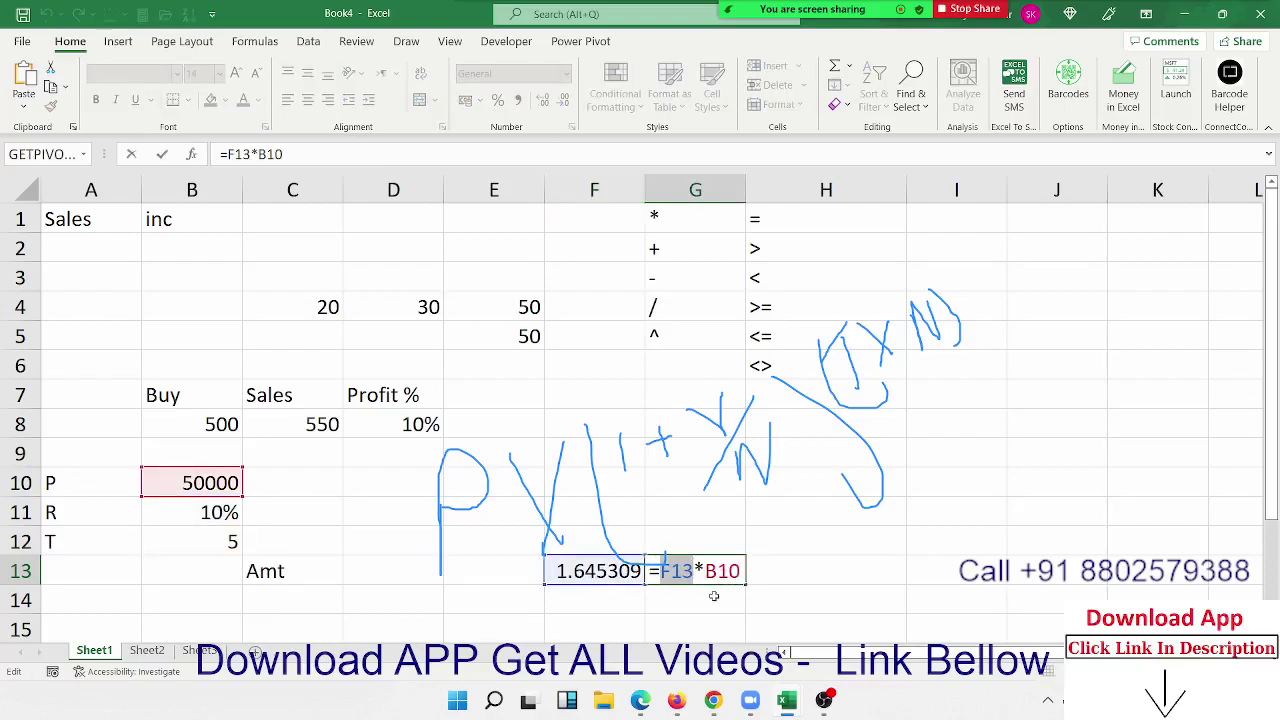
key(BackSpace)
text(()
key(ctrl+v)
text())
key(Return)
key(F2)
key(Escape)
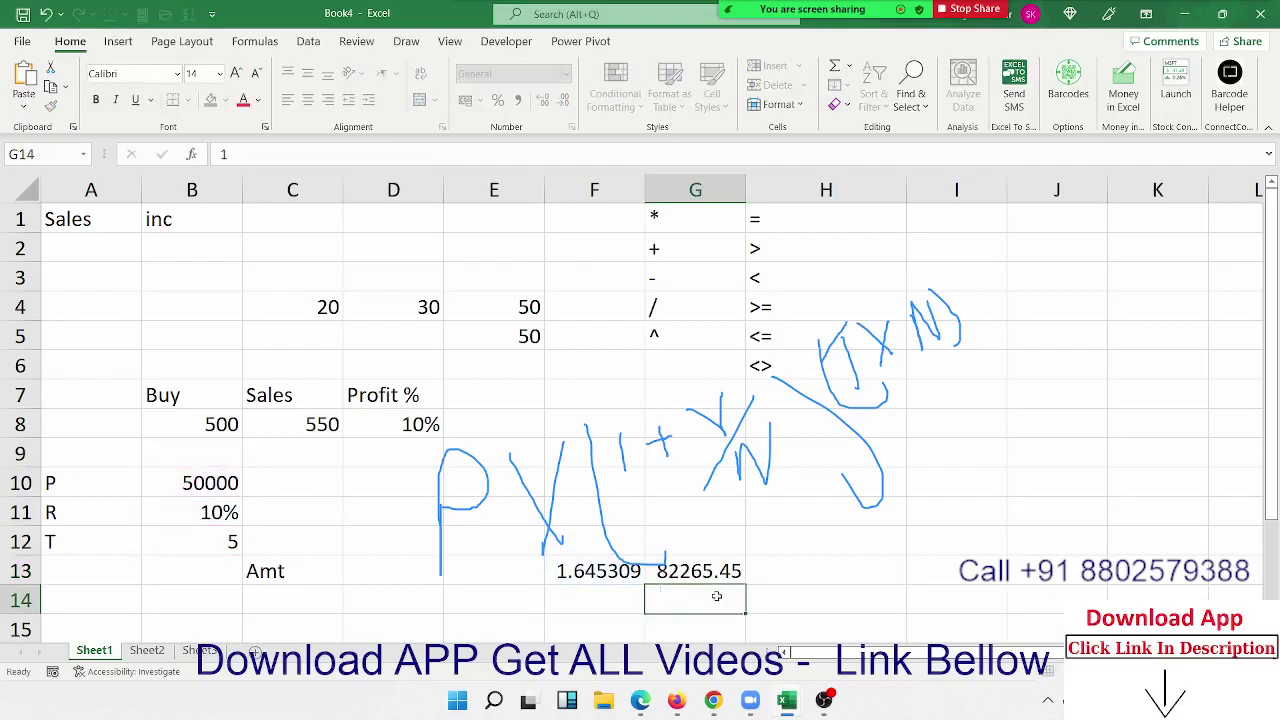
- Clear helper cell F13 and move the amount formula from G13 to D13, beside the Amt label
key(Up)
key(Left)
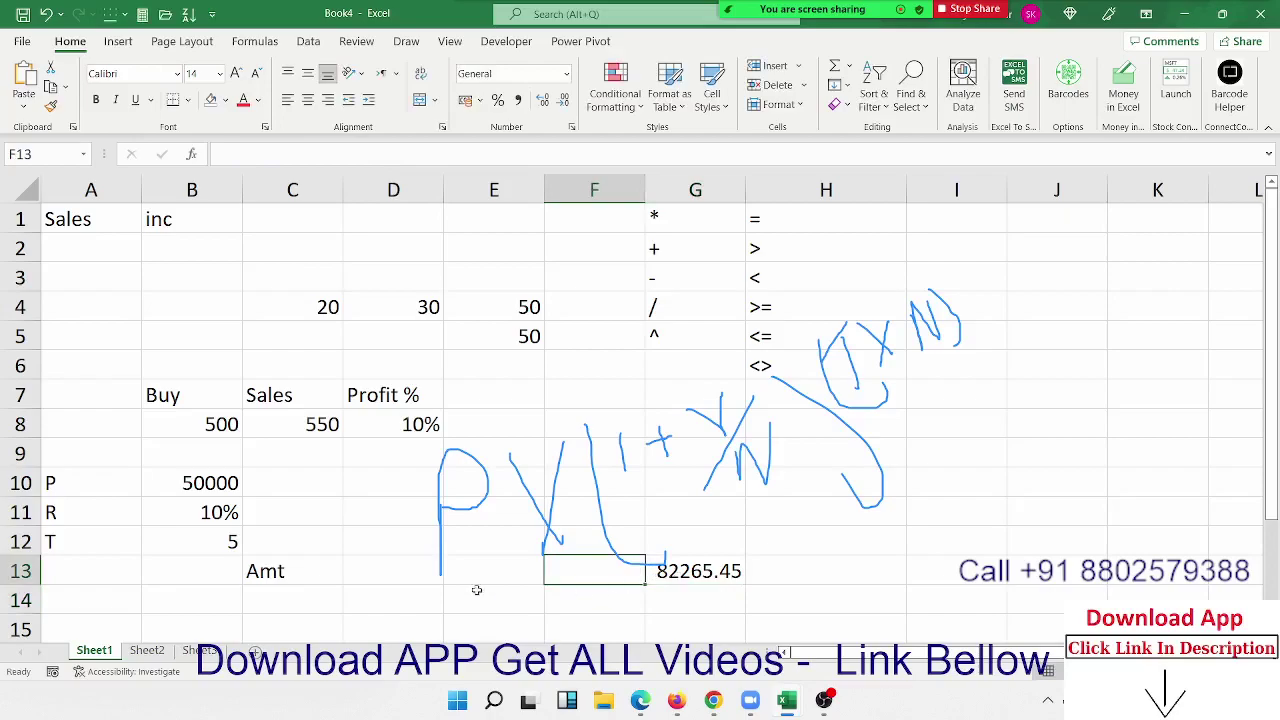
click(416, 577)
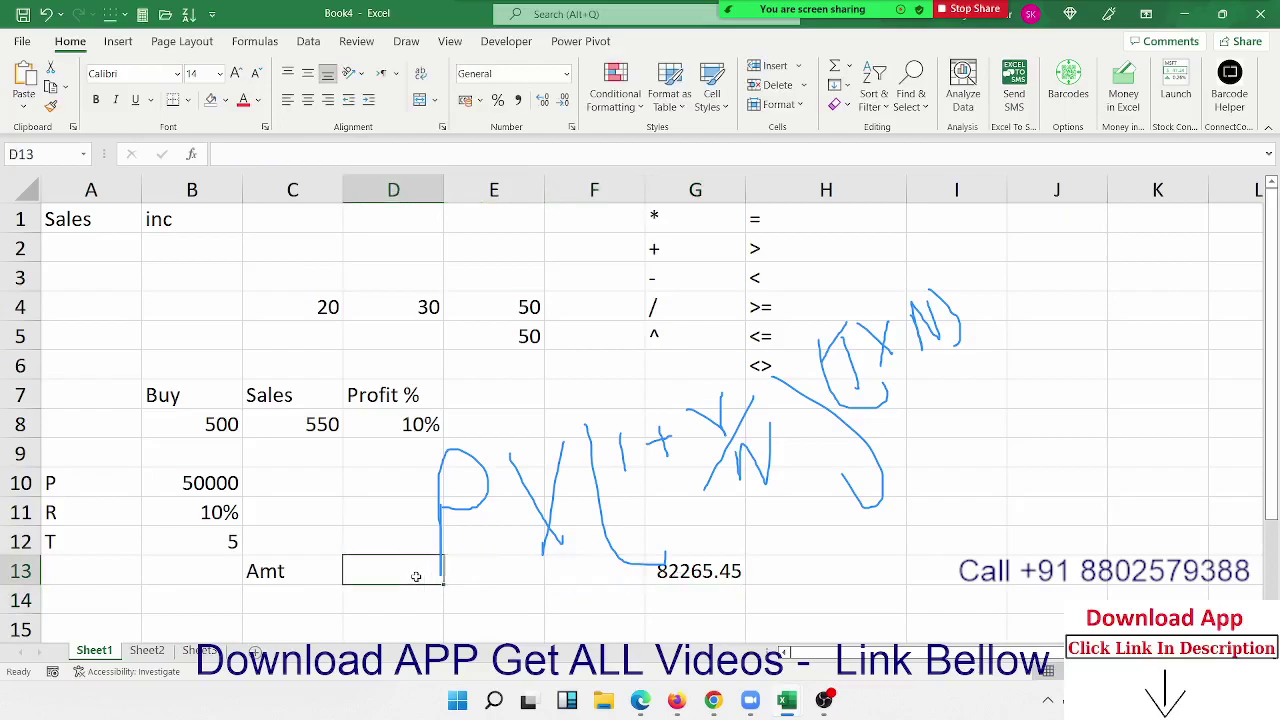
click(658, 570)
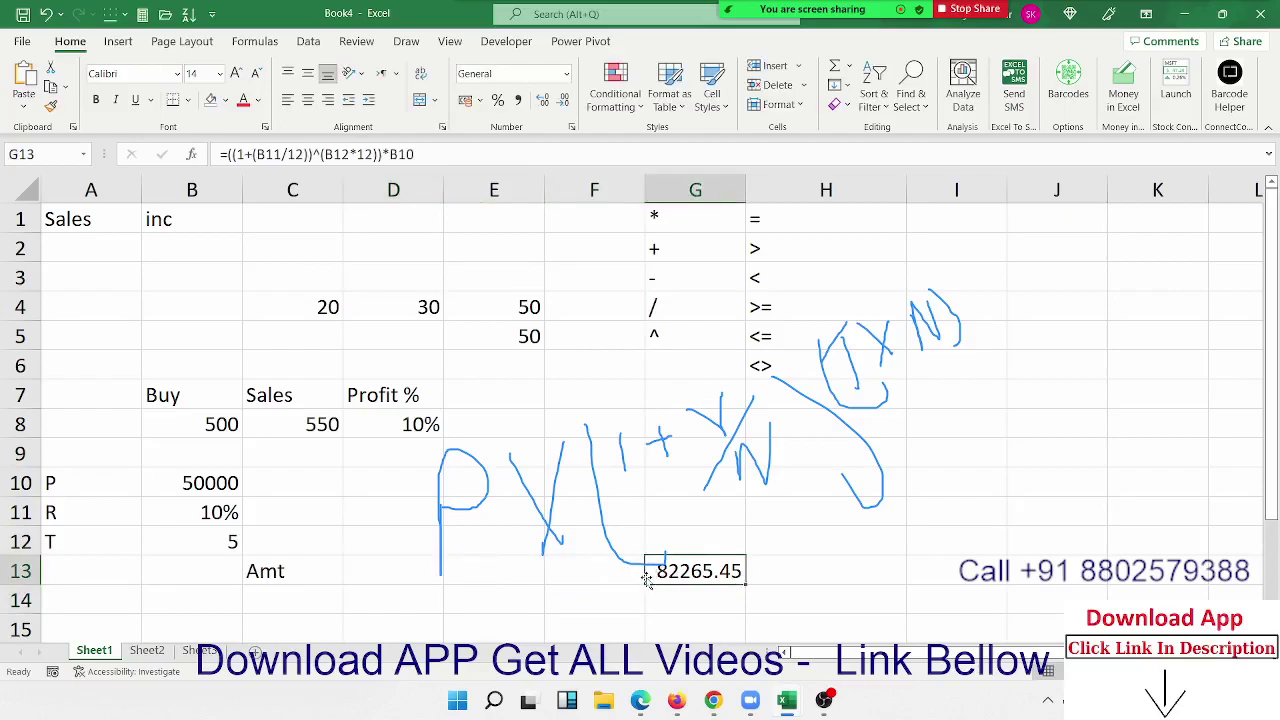
key(ctrl+c)
click(413, 568)
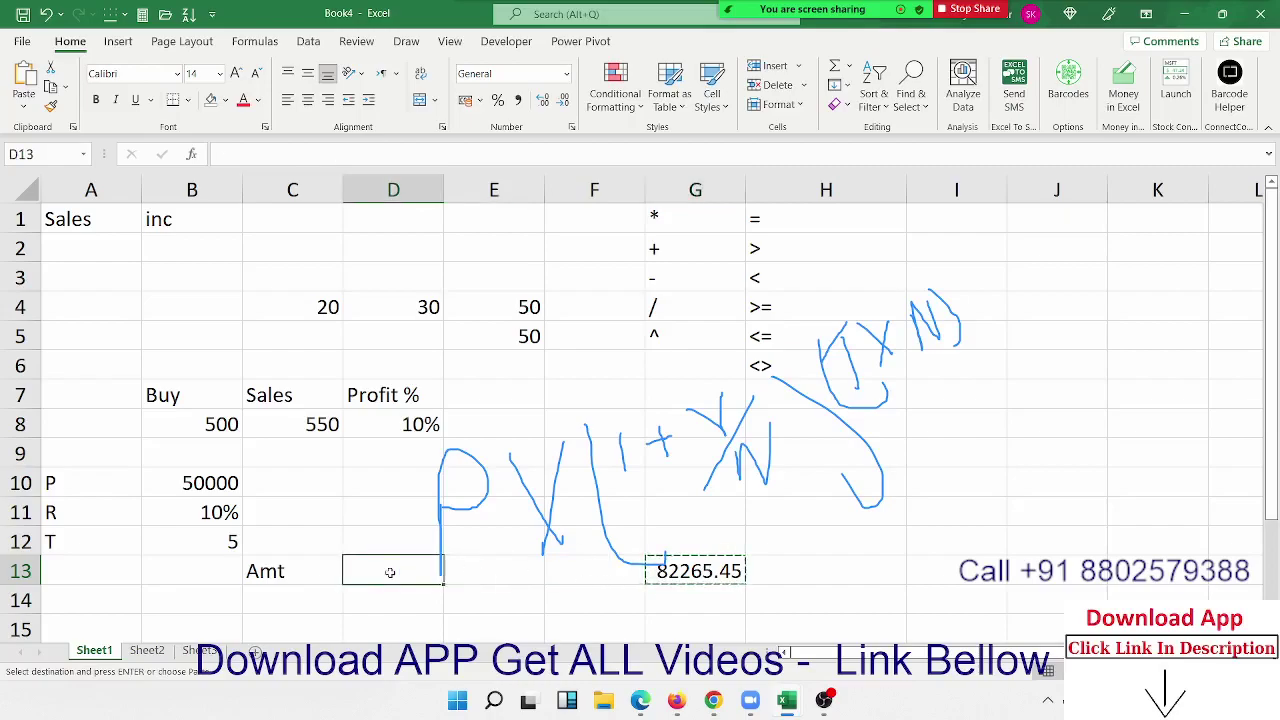
key(ctrl+v)
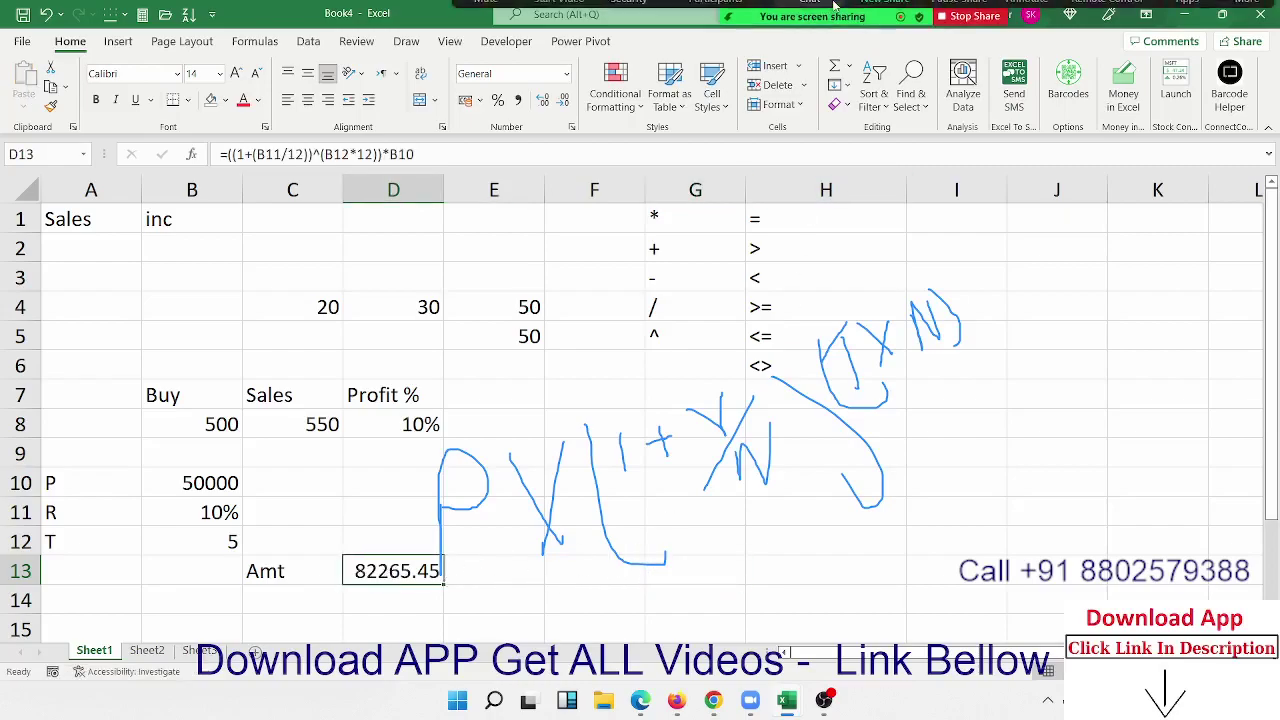
- Clear all handwritten annotations from the shared screen, end annotating and select cell D13
mouse_move(800, 20)
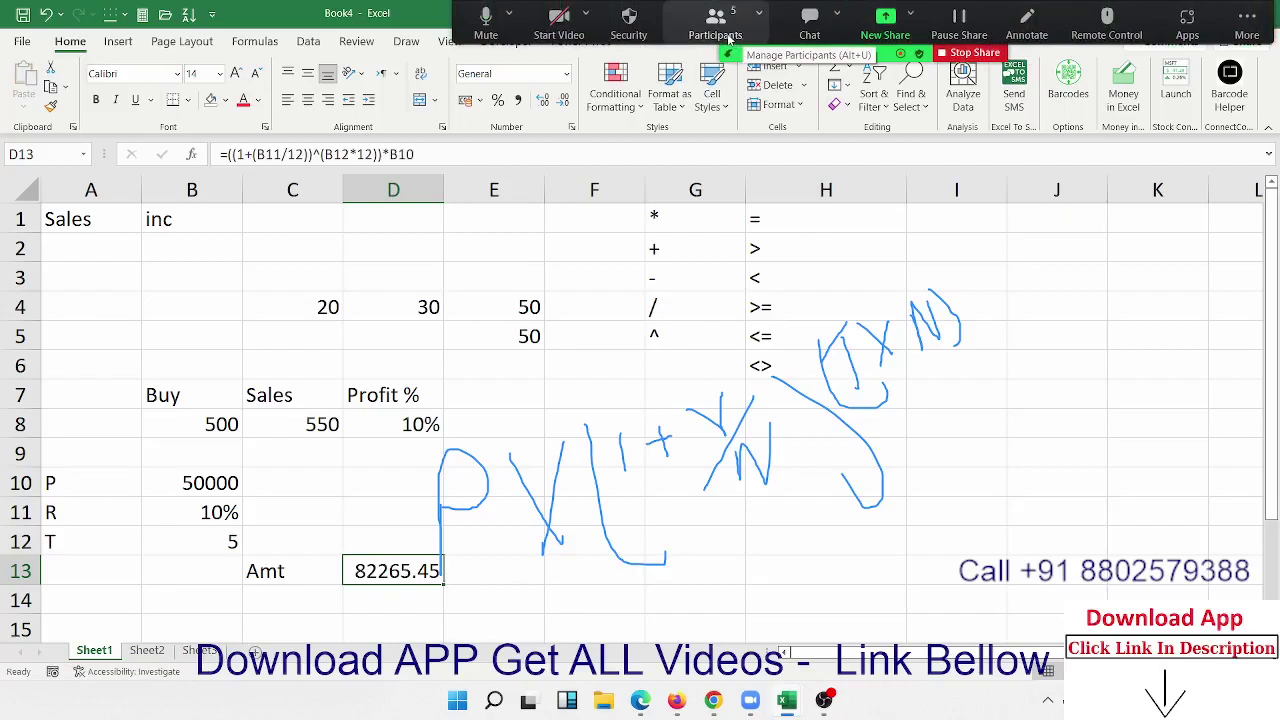
click(715, 22)
click(780, 202)
click(1025, 33)
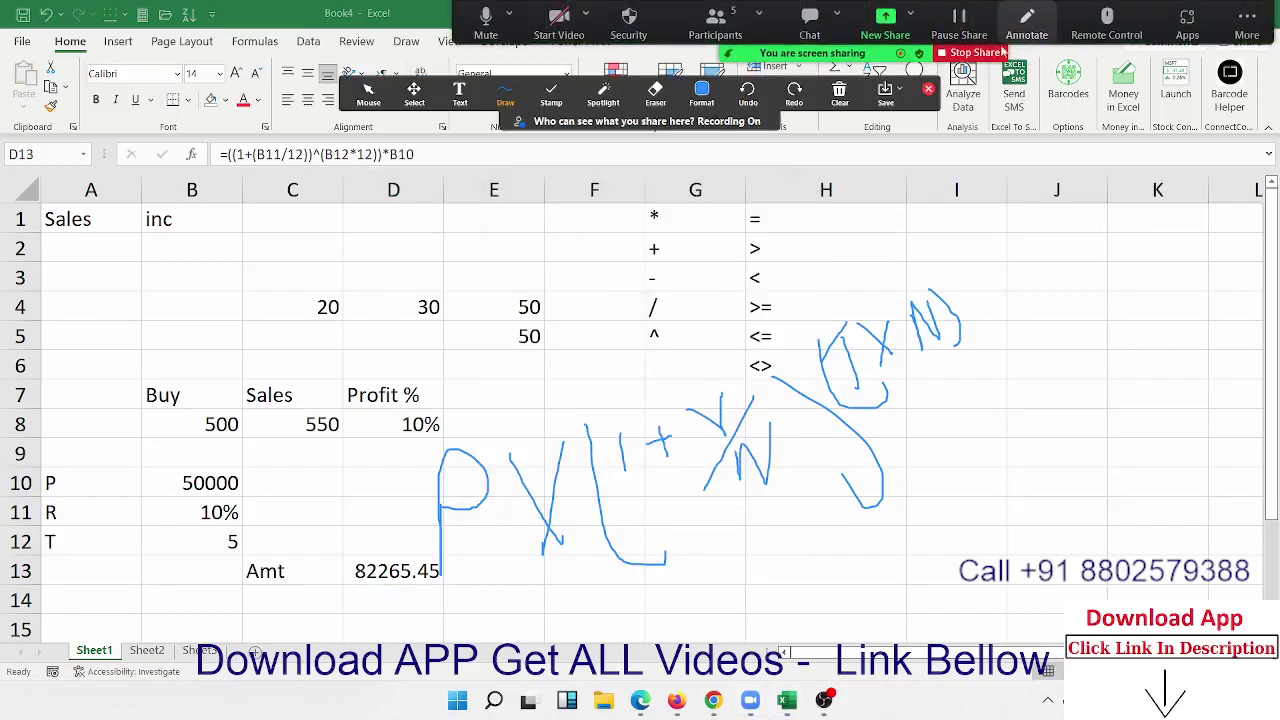
click(840, 95)
click(860, 154)
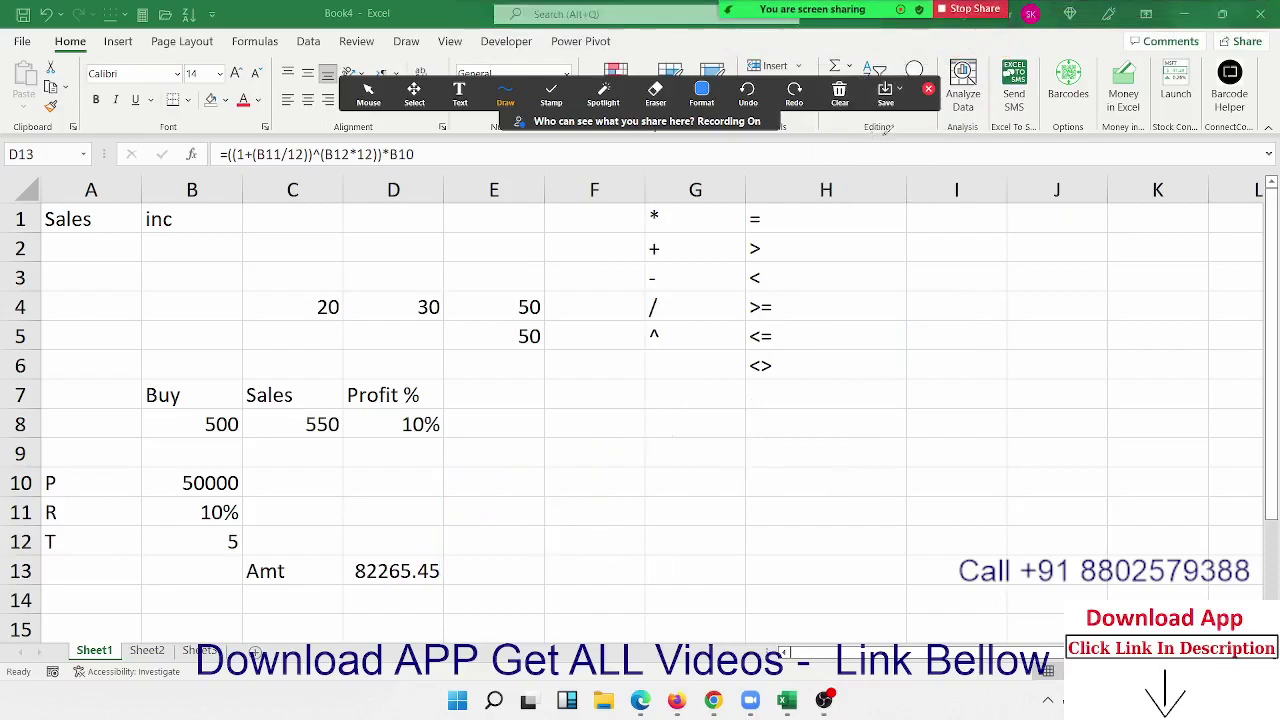
click(928, 89)
click(408, 572)
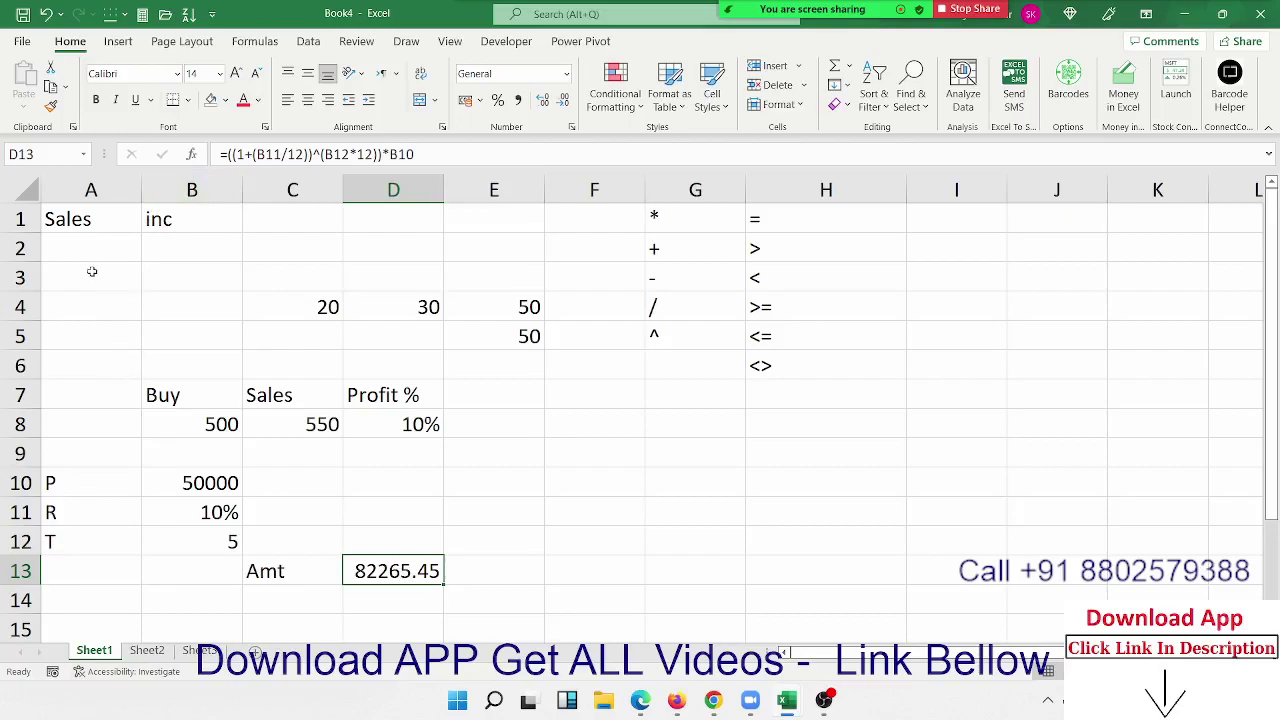
- Enter the heading Sales in cell I1, beside the list of comparison operators
scroll(440, 484, right, 5)
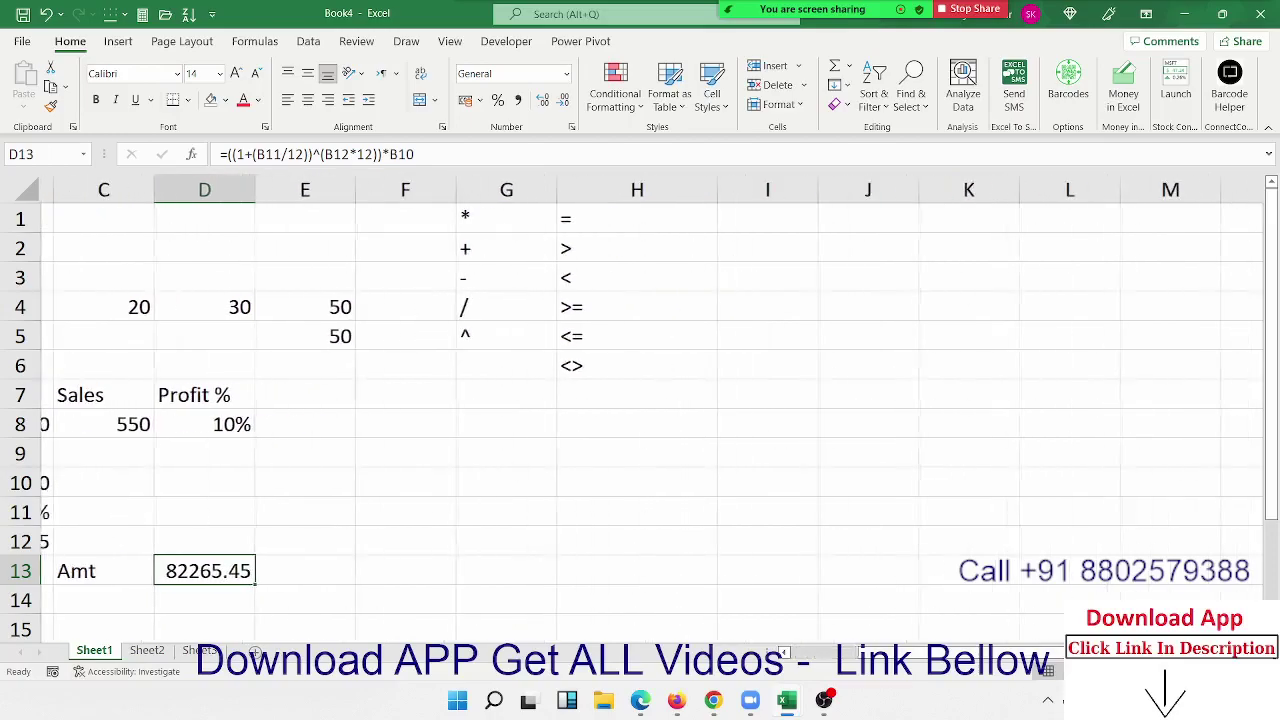
drag(185, 333, 157, 212)
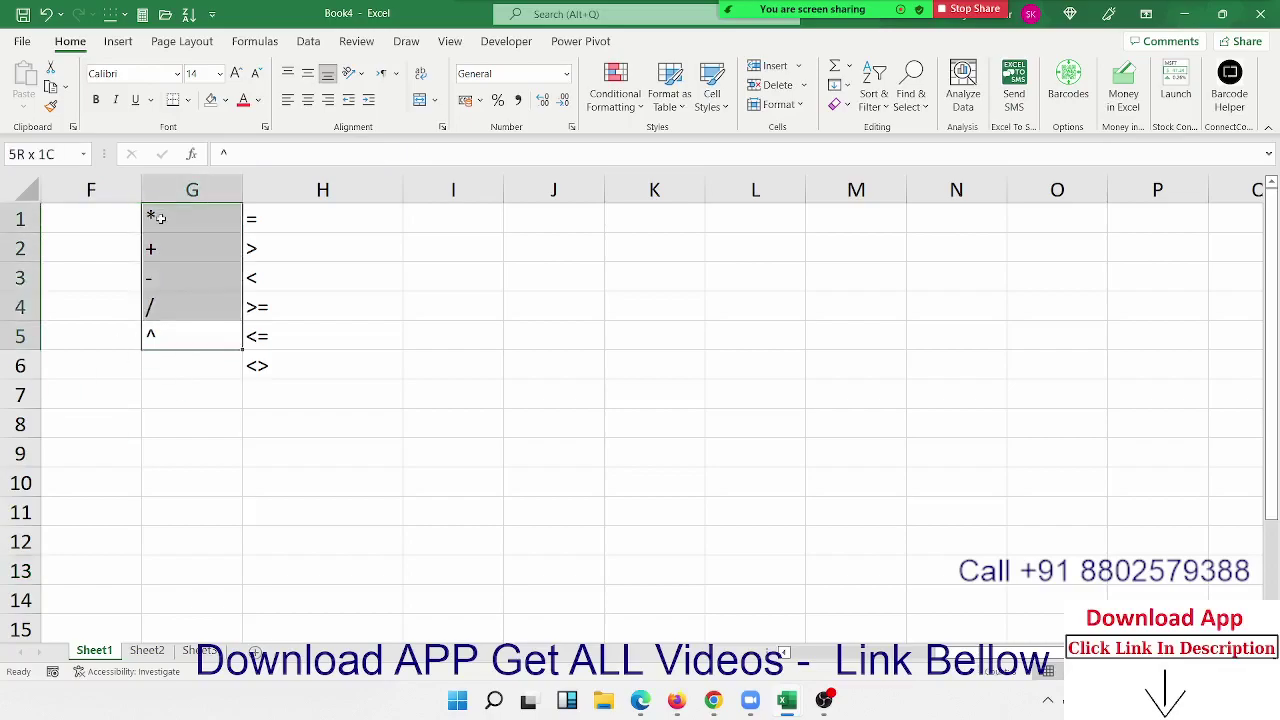
click(445, 222)
text(SAles)
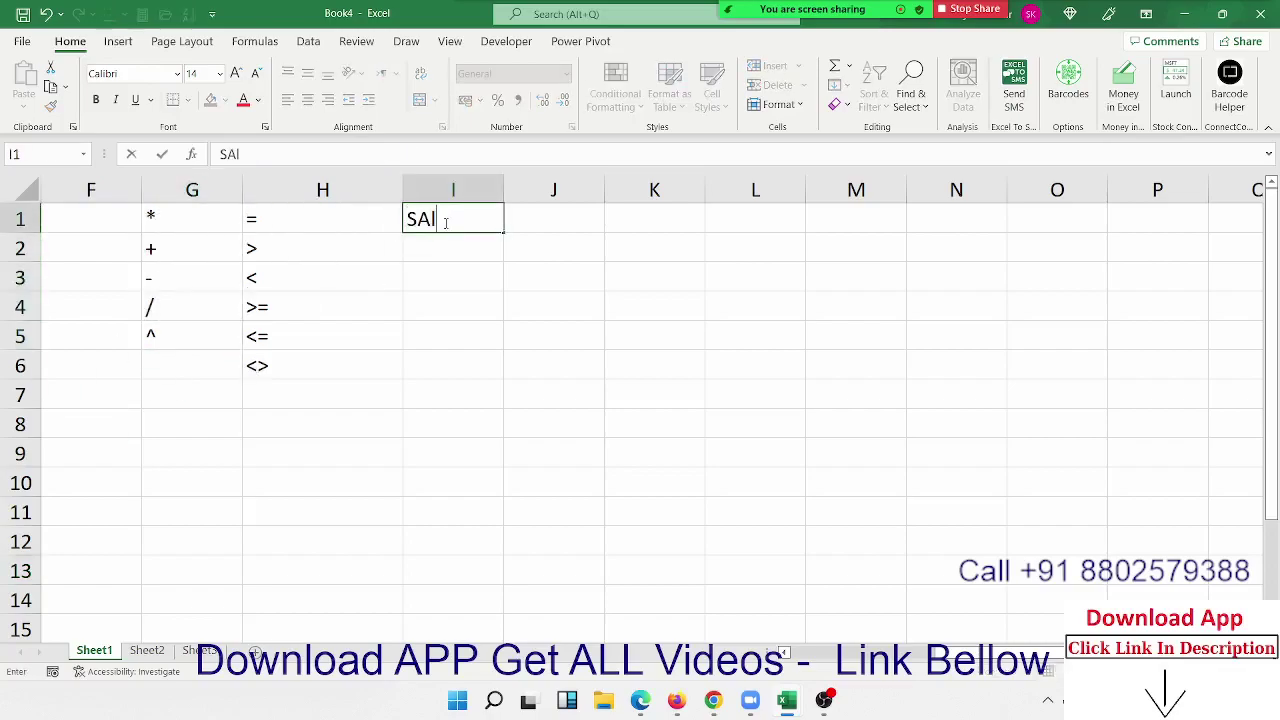
key(Return)
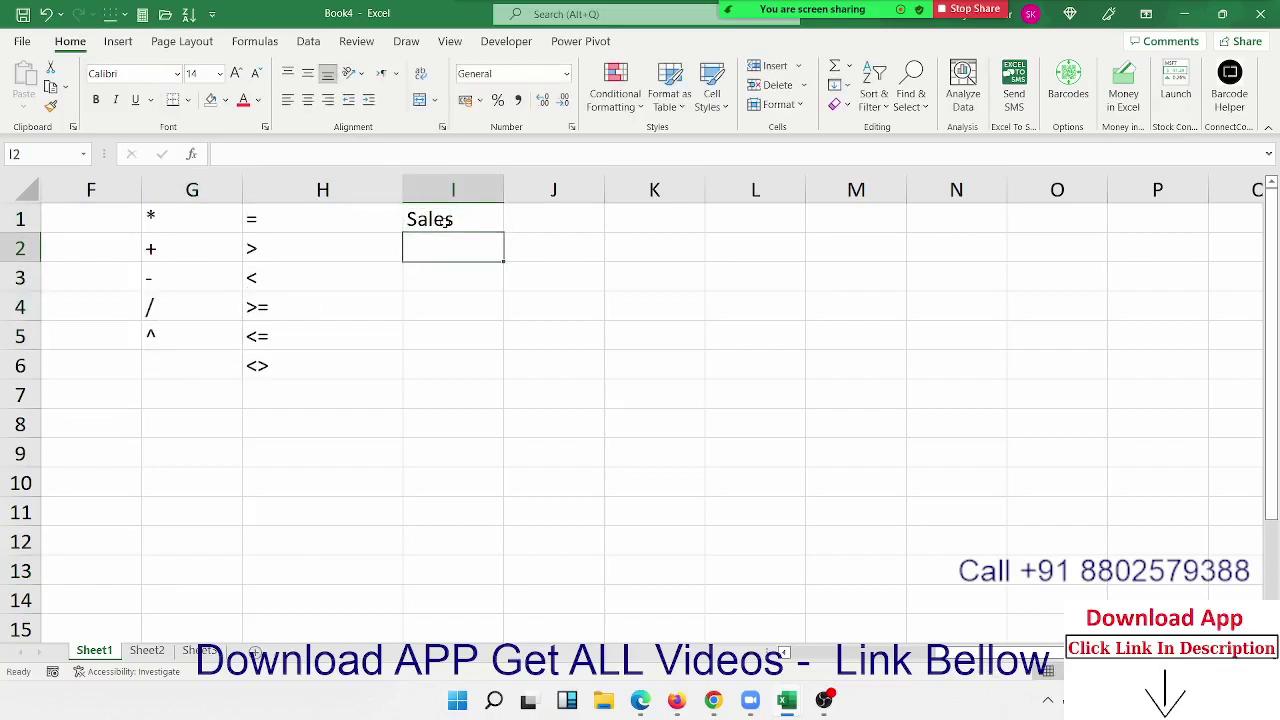
key(Left)
key(Up)
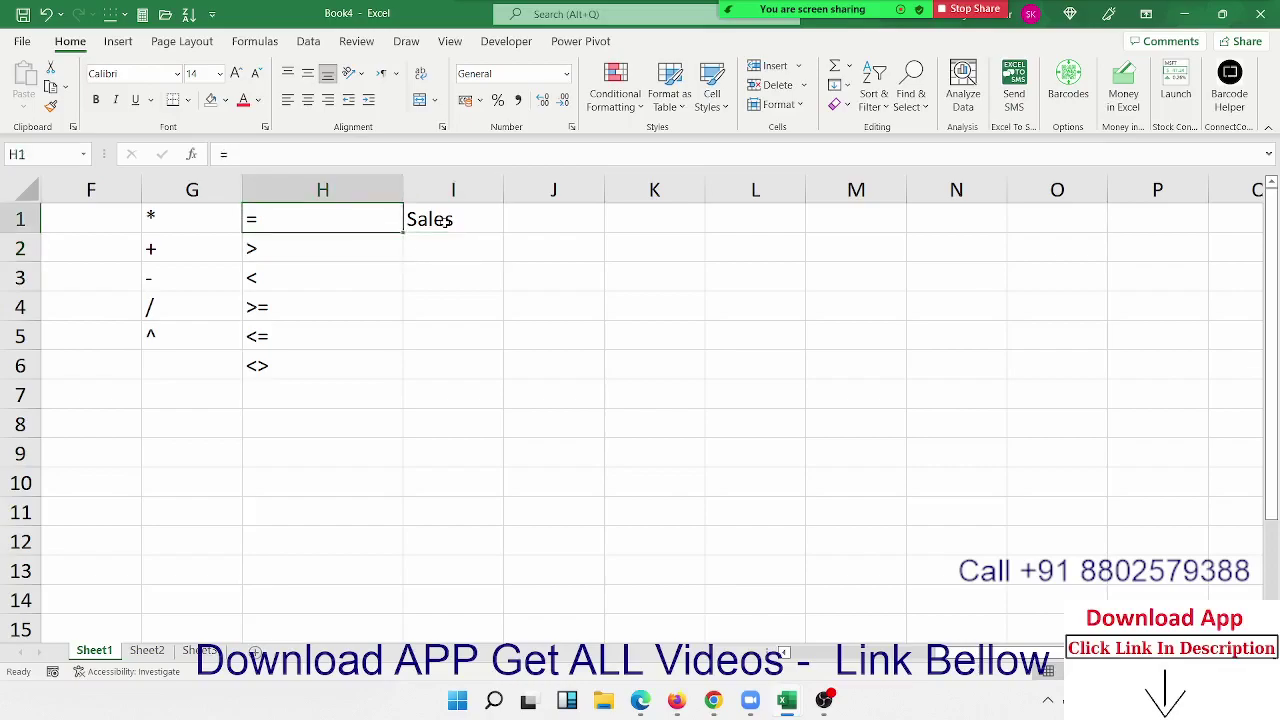
- Enter the sales figures 85, 25, 36, 63, 36, 32, 63 and 63 in cells I2 to I9, under the Sales heading
key(Down)
key(Down)
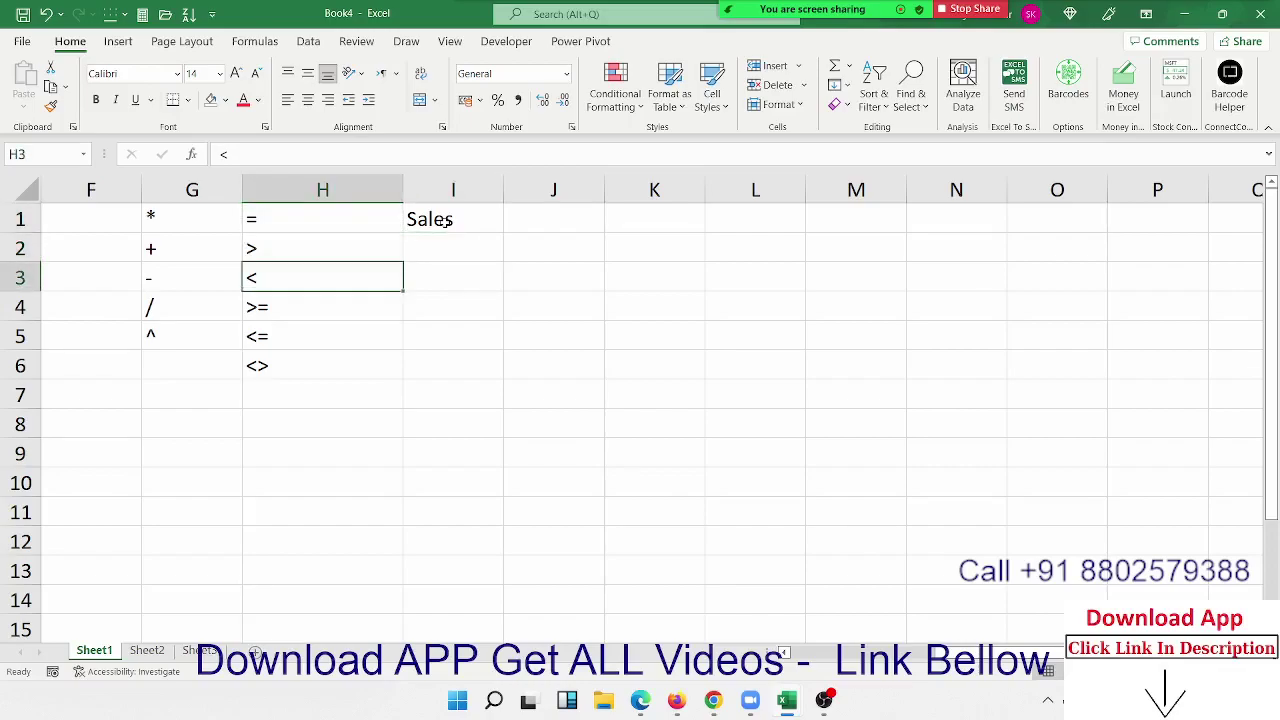
key(Down)
key(Down)
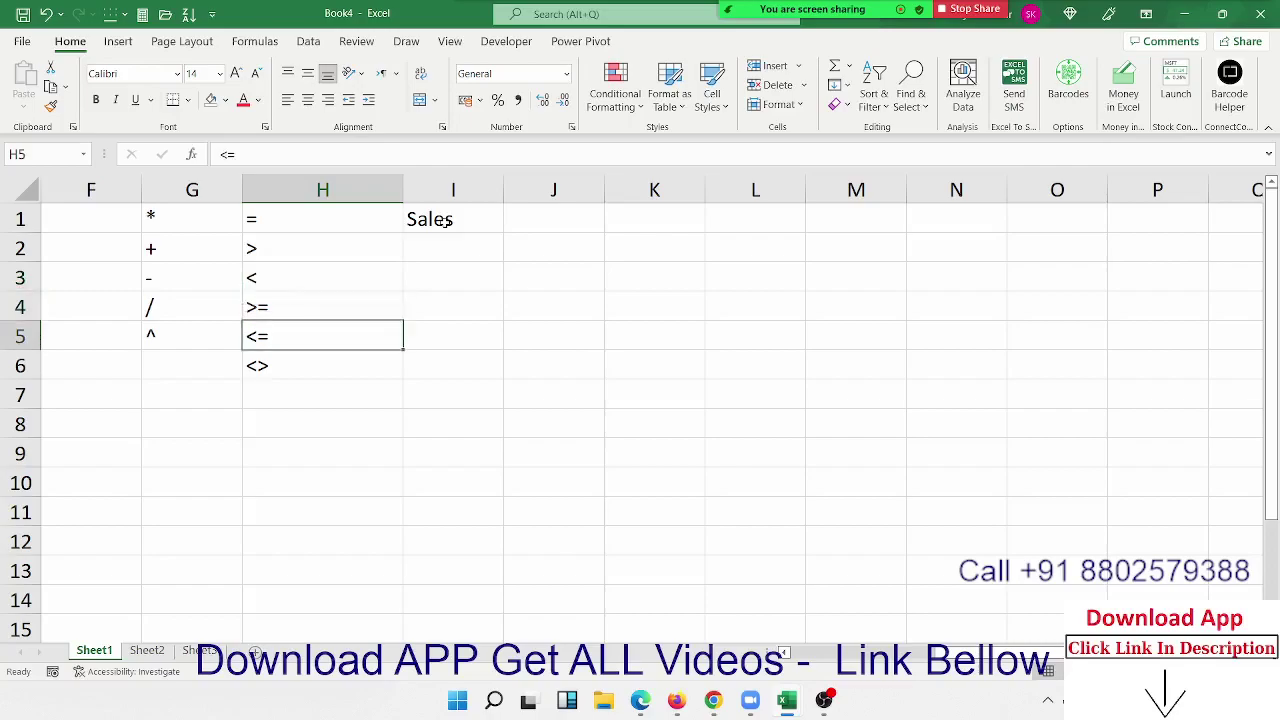
key(Down)
key(Right)
key(Up)
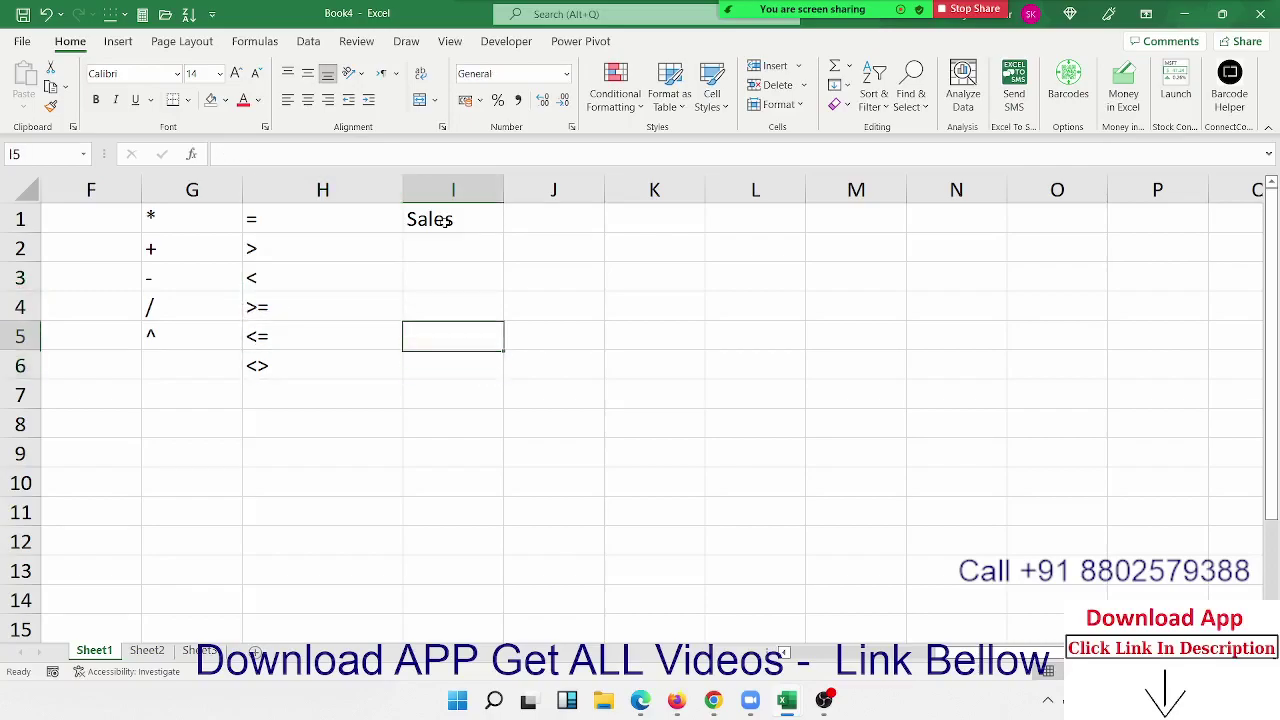
key(Up)
key(Up)
key(Up)
text(85)
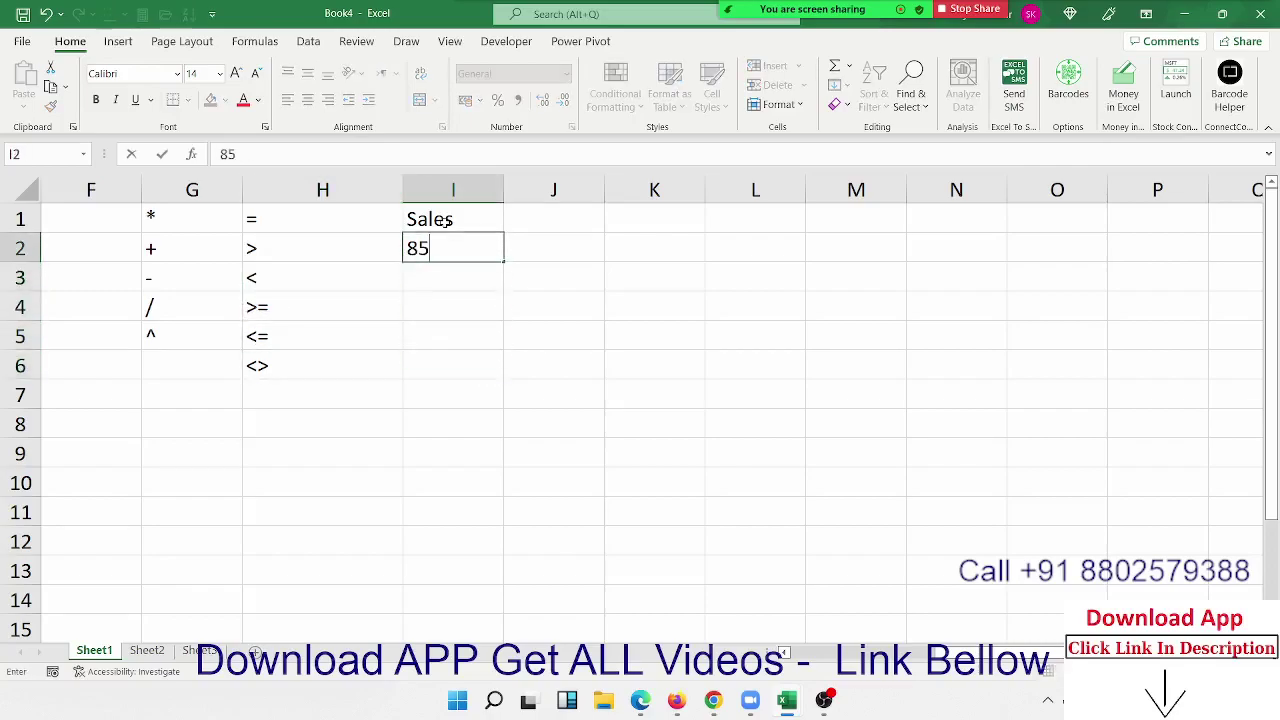
key(Return)
text(25)
key(Return)
text(36)
key(Return)
text(63)
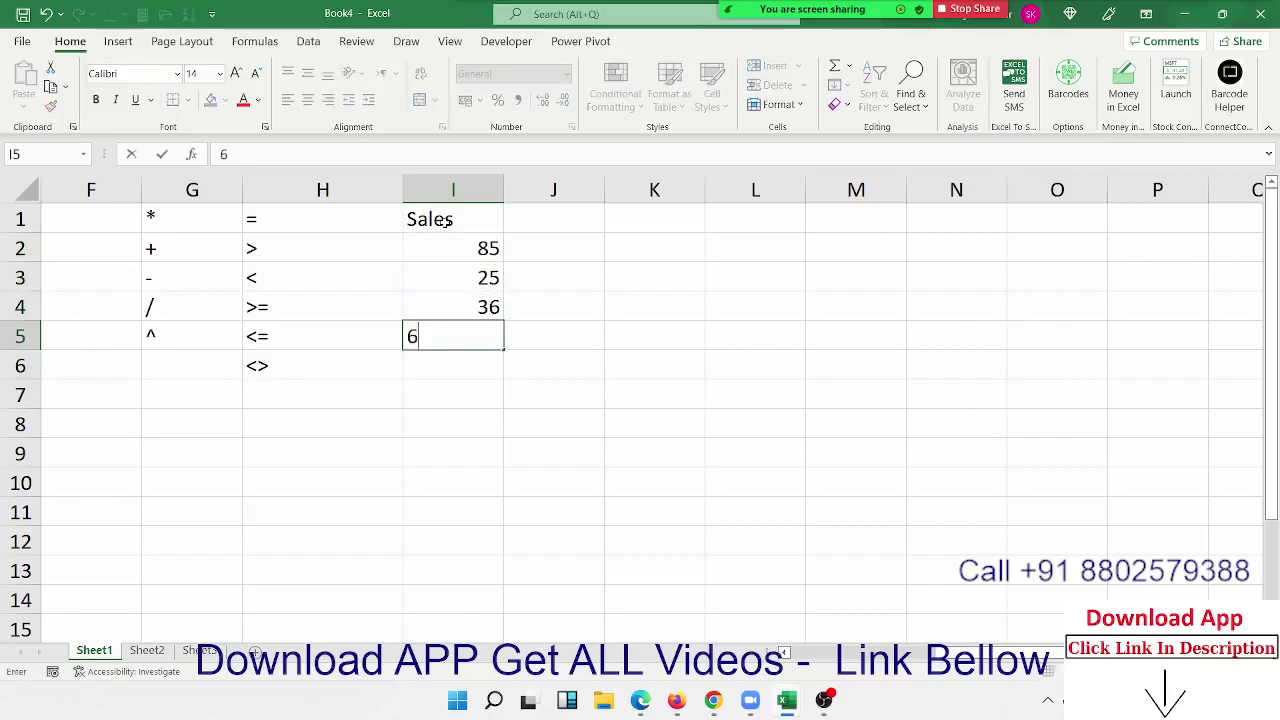
key(Return)
text(36)
key(Return)
text(32)
key(Return)
text(63)
key(Return)
text(63)
key(ctrl+Return)
key(Return)
key(Up)
- Enter the comparison formula =I2>50 in cell J2 and fill it down to J9
click(446, 222)
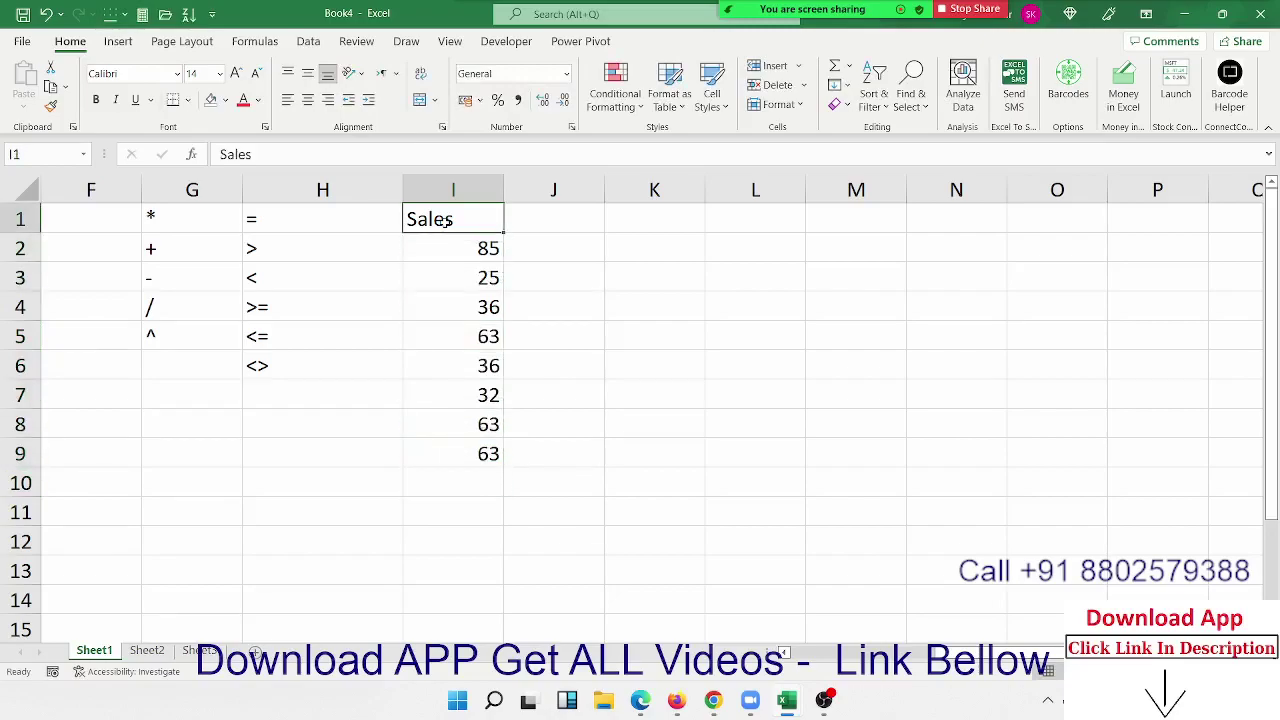
key(Right)
key(Down)
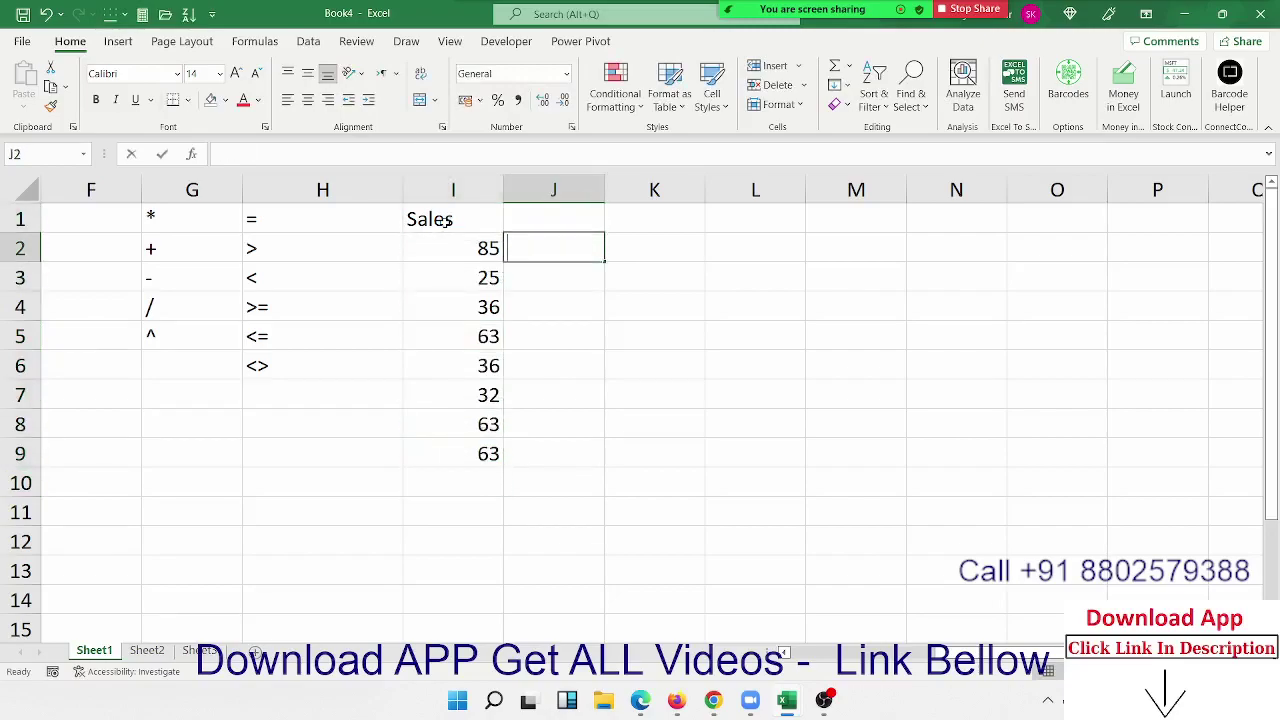
text(=)
key(Left)
text(>50)
key(ctrl+Return)
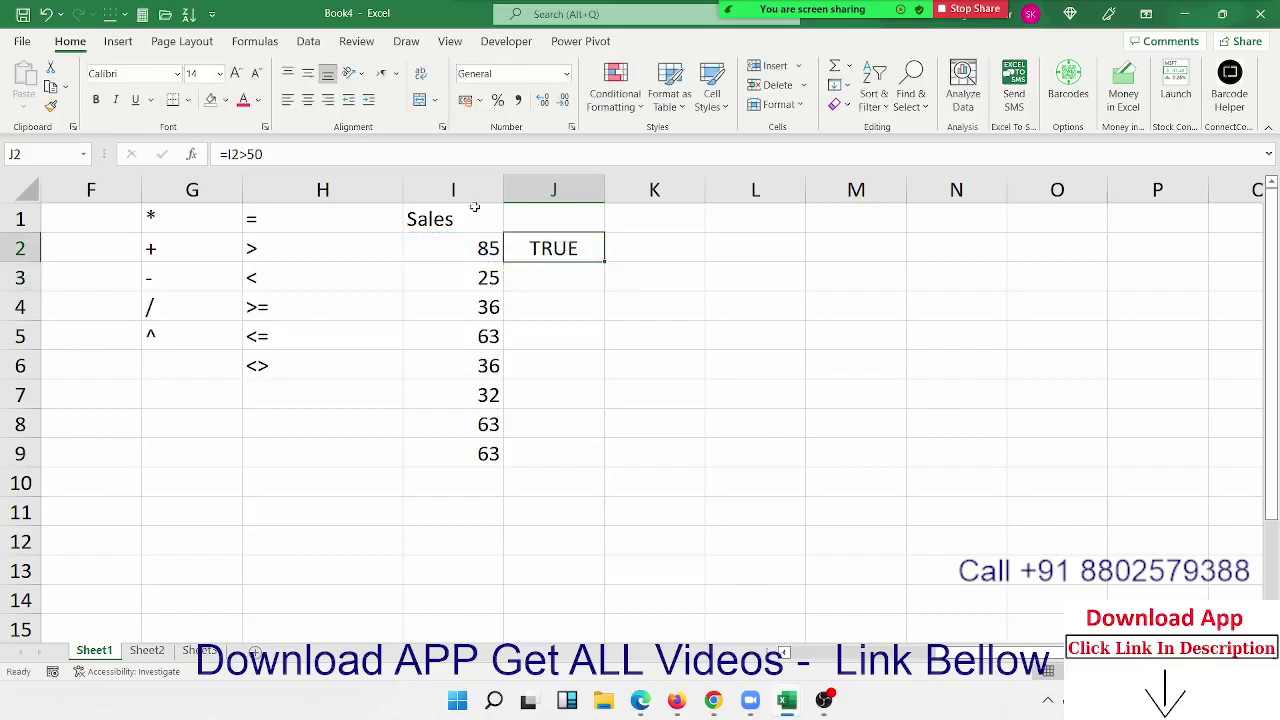
double_click(606, 264)
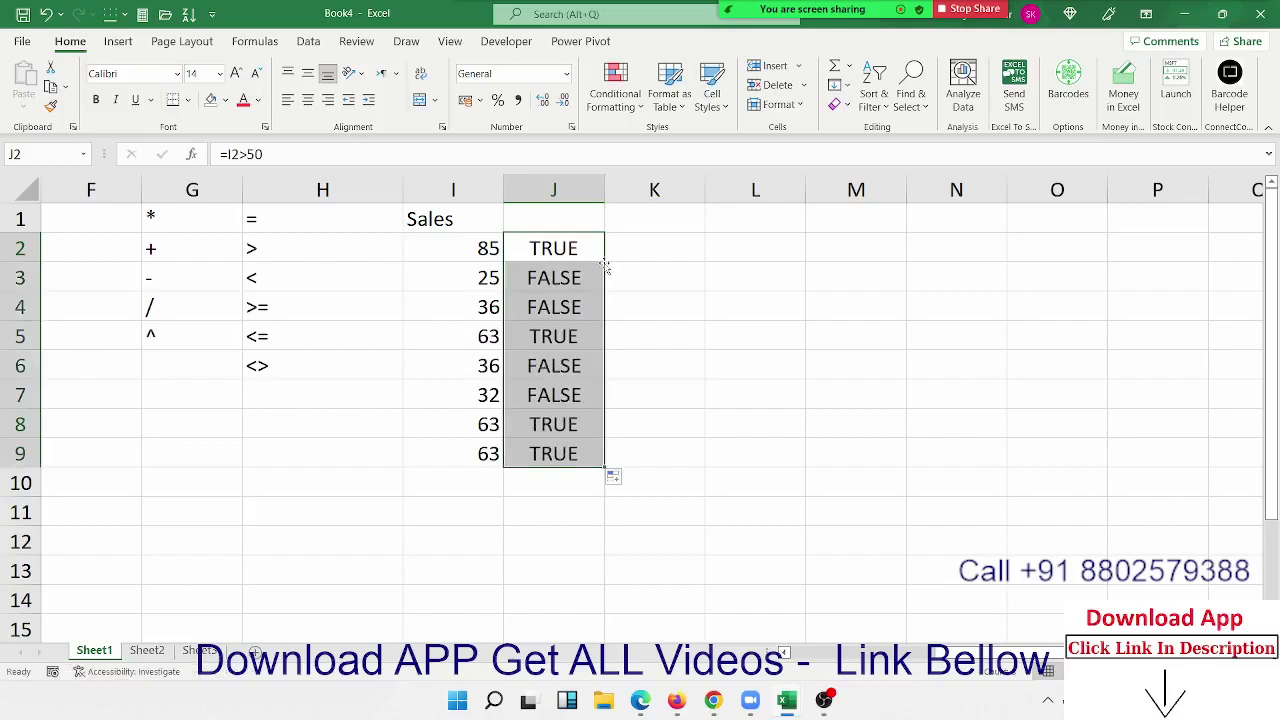
- Examine the comparison formula and its result for each sales figure in cells J2 to J9
click(522, 258)
click(510, 286)
click(511, 307)
click(520, 340)
click(522, 368)
click(527, 392)
click(533, 421)
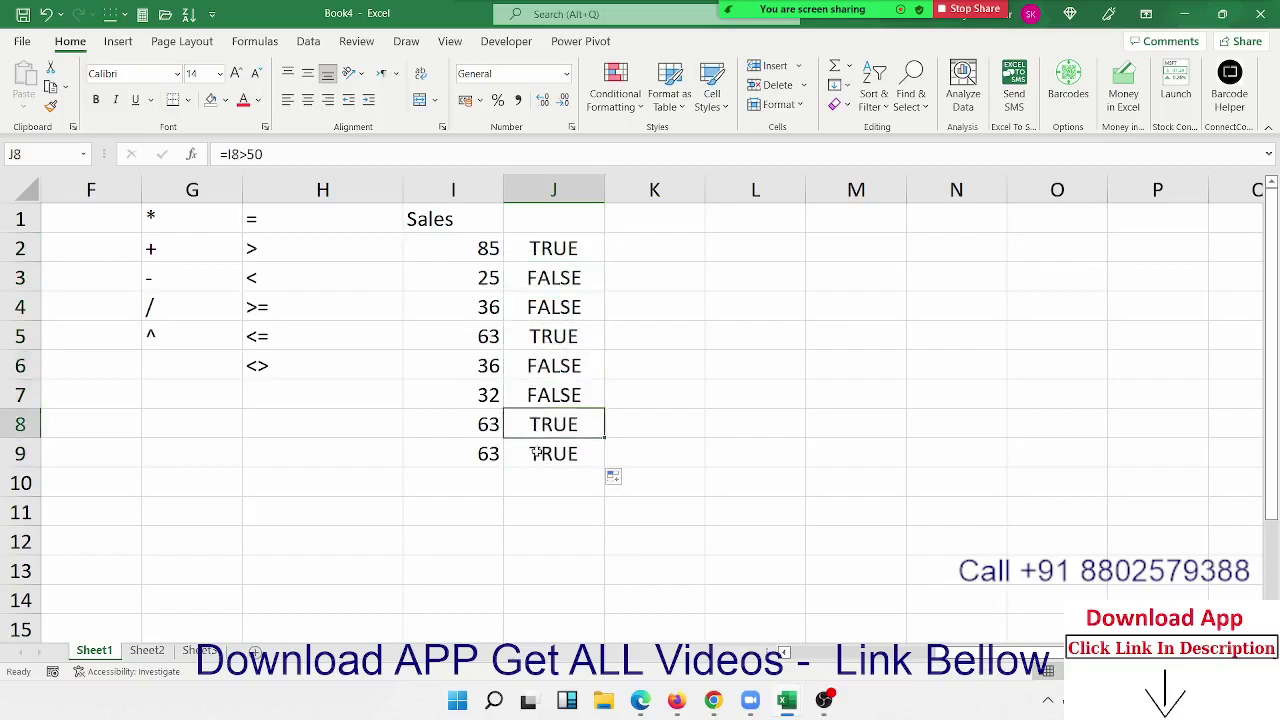
click(537, 453)
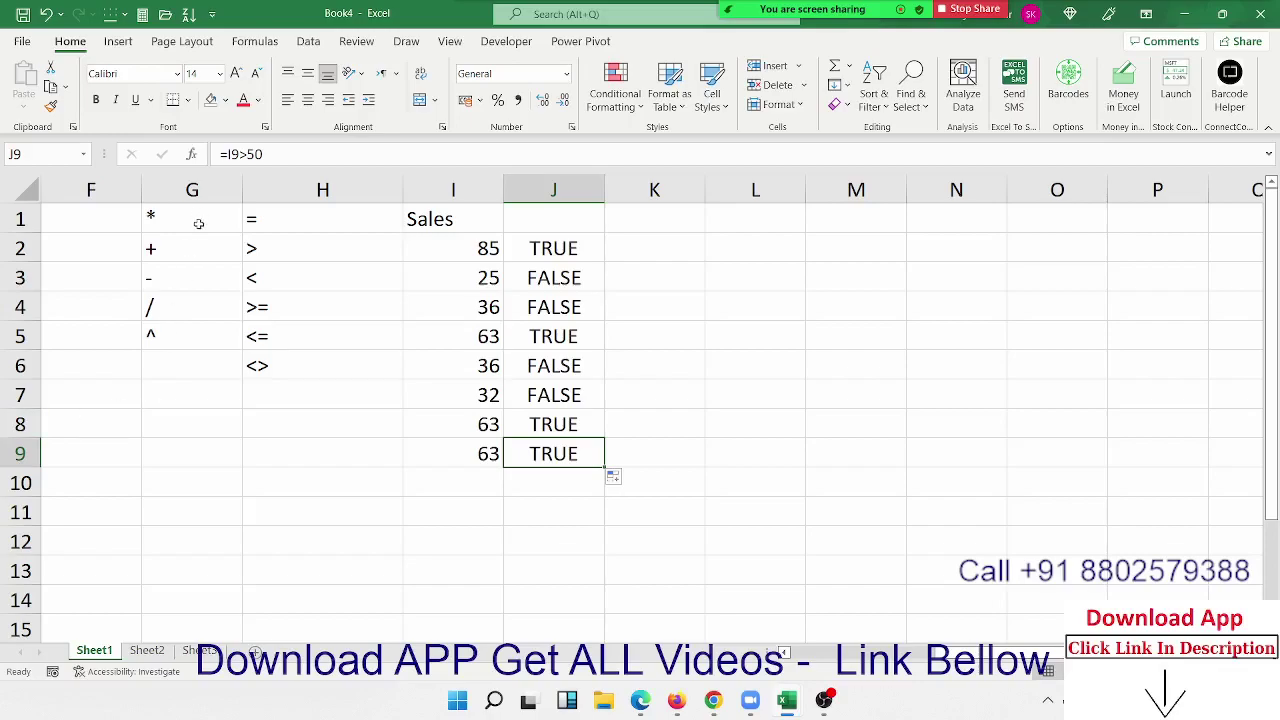
- Enter =IF(J2,"OK","Pending") in cell K2 and fill it down to K9
click(650, 258)
text(=if)
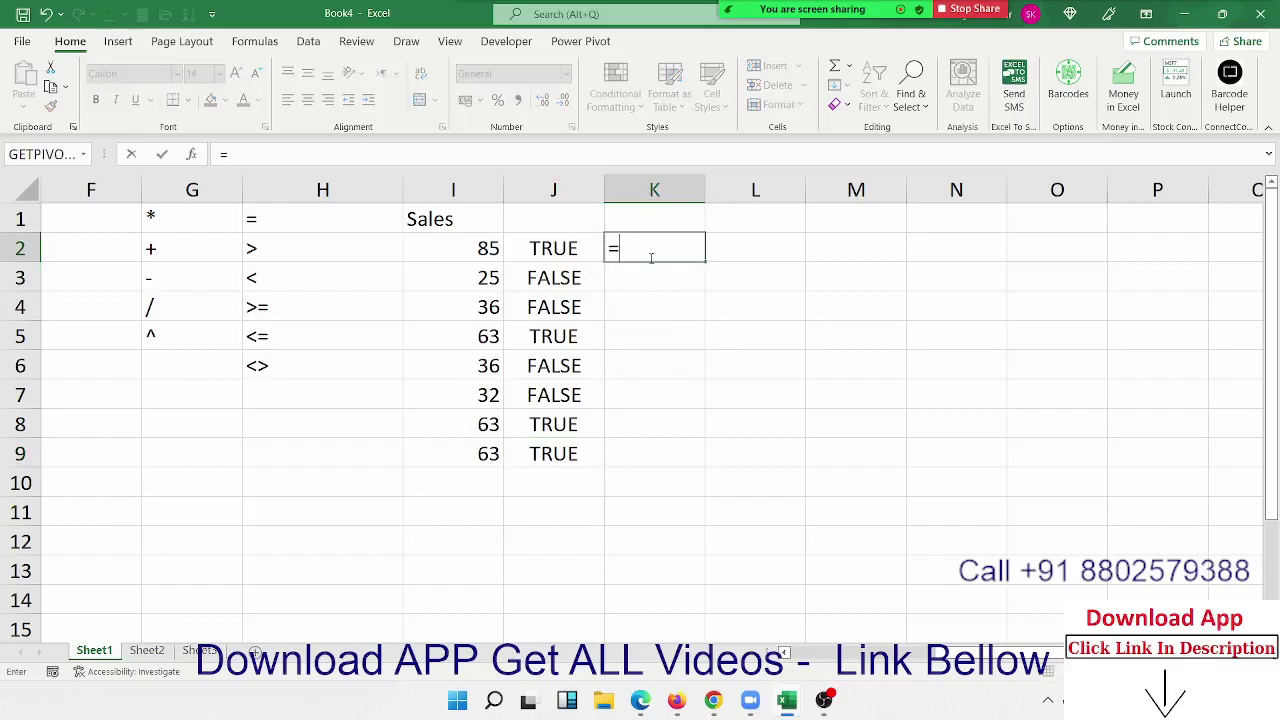
key(Tab)
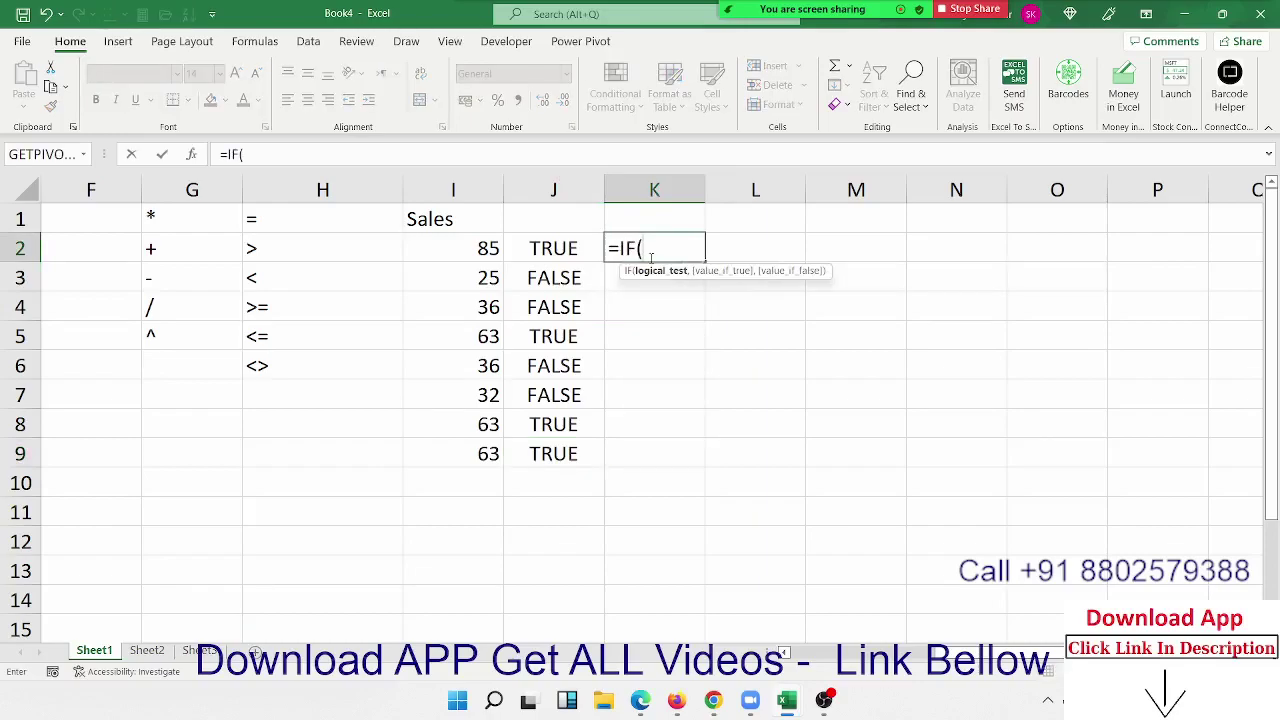
key(Left)
text(,)
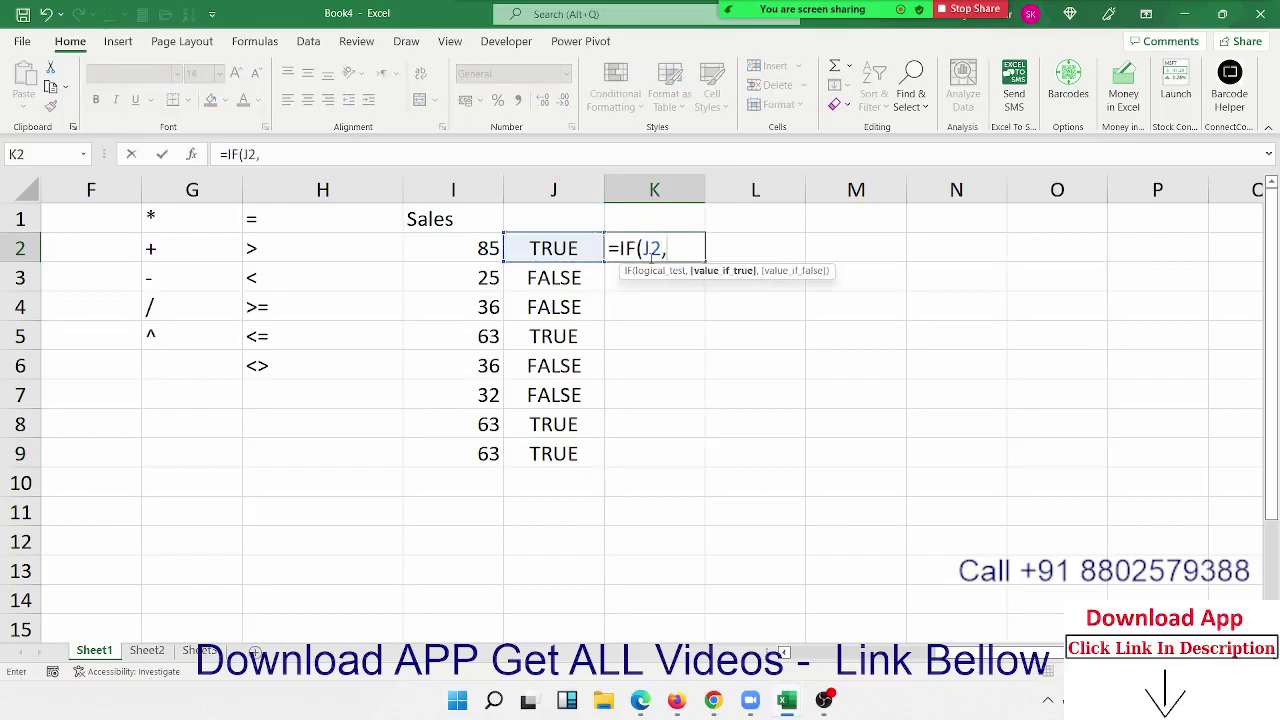
text("OK","Pending"))
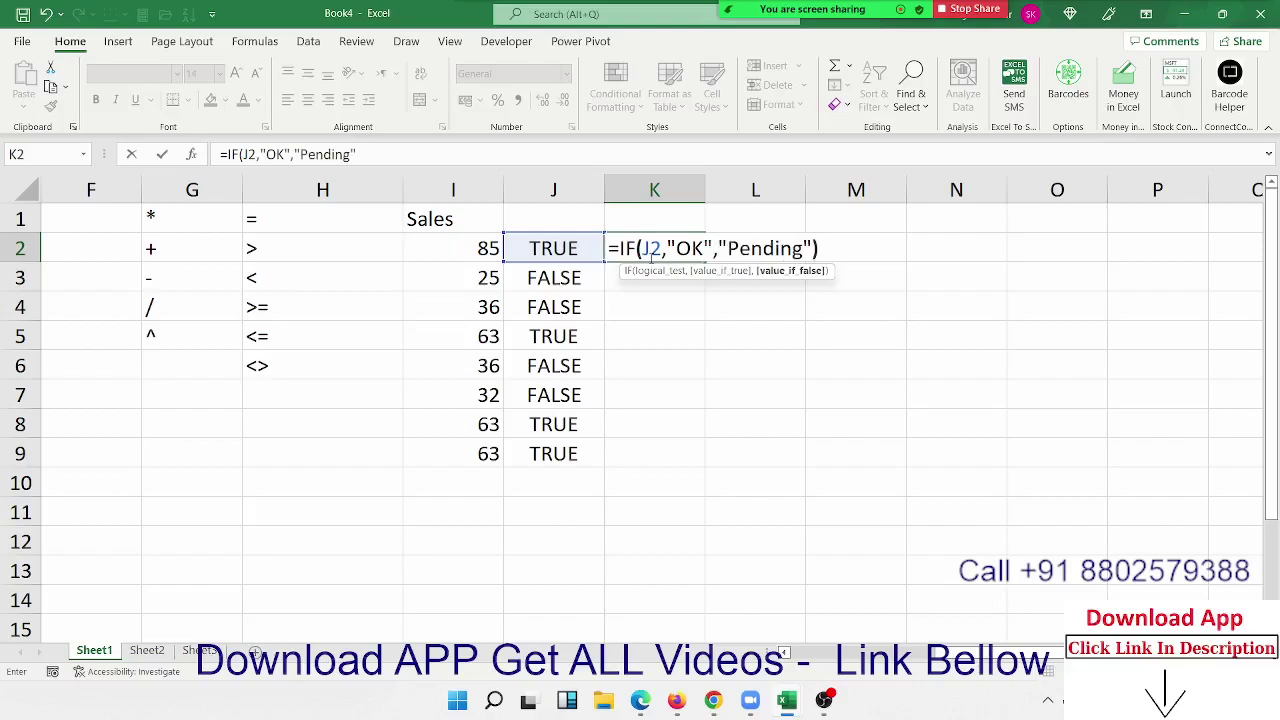
key(Return)
click(651, 254)
double_click(705, 264)
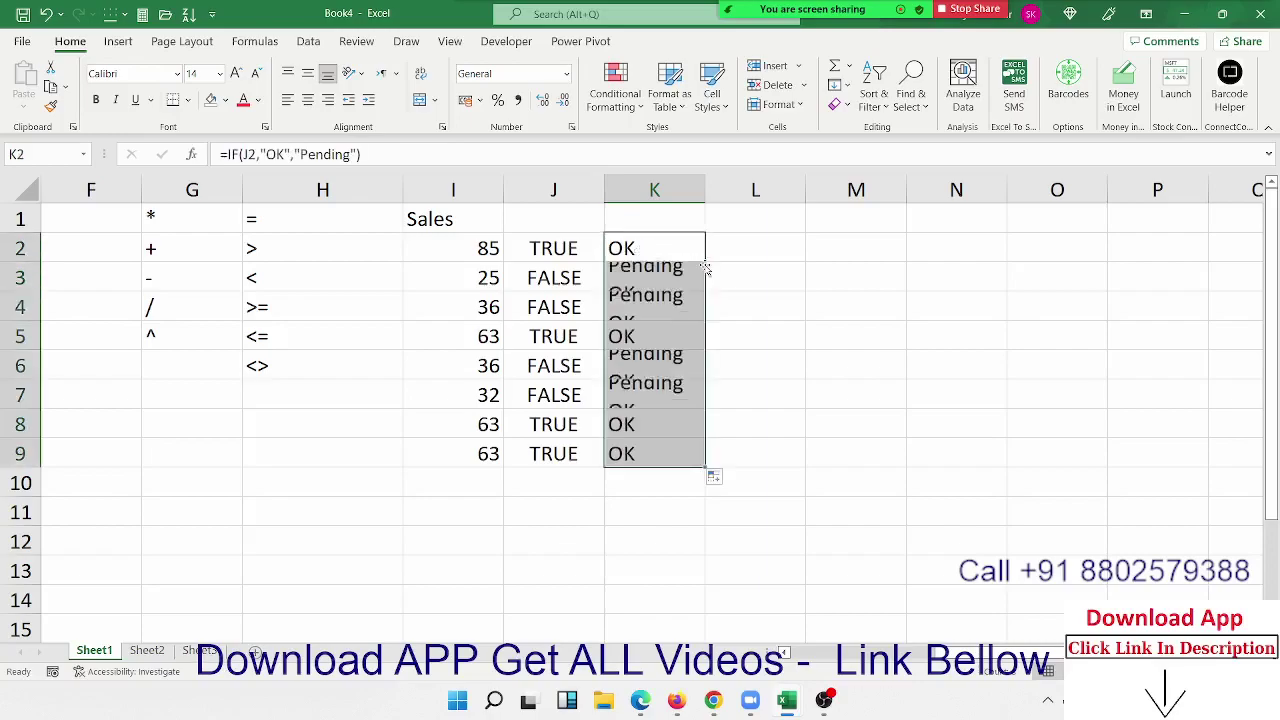
- Enter =IF(I2>50,"OK","Pending") in cell L2, putting the comparison directly in the logical test
click(731, 257)
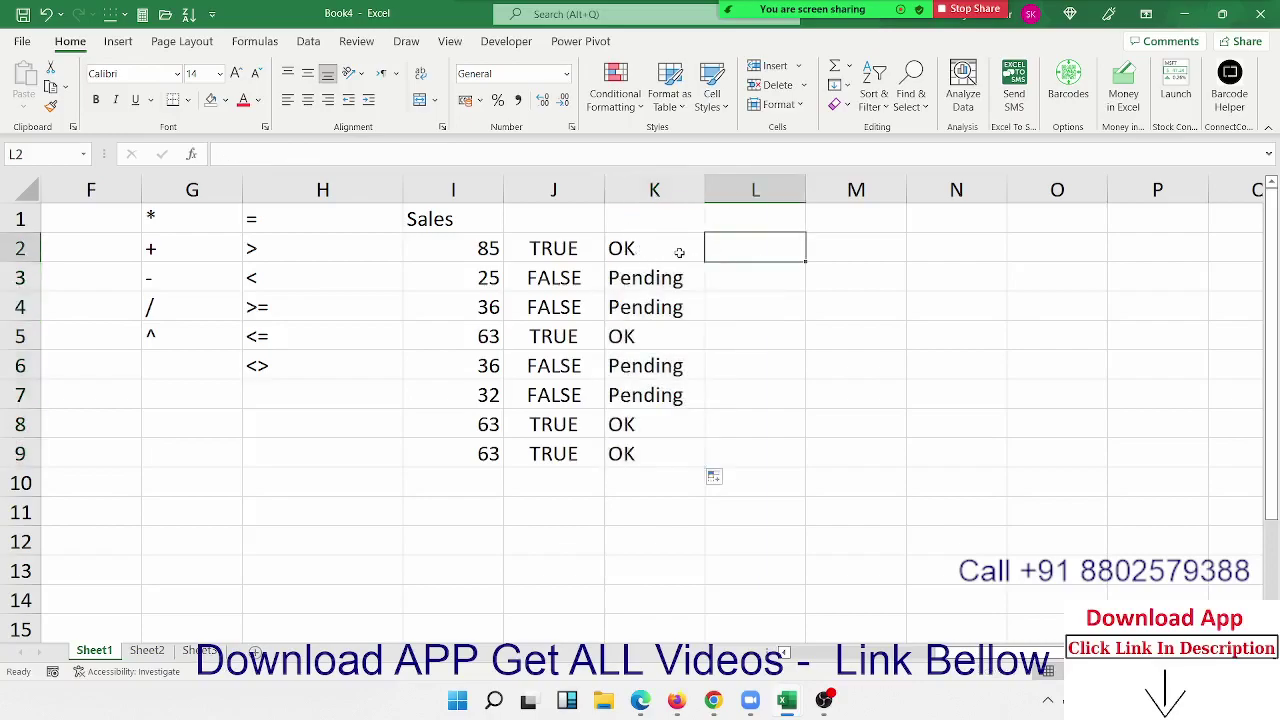
text(=if)
key(Tab)
key(Left)
key(Left)
key(Left)
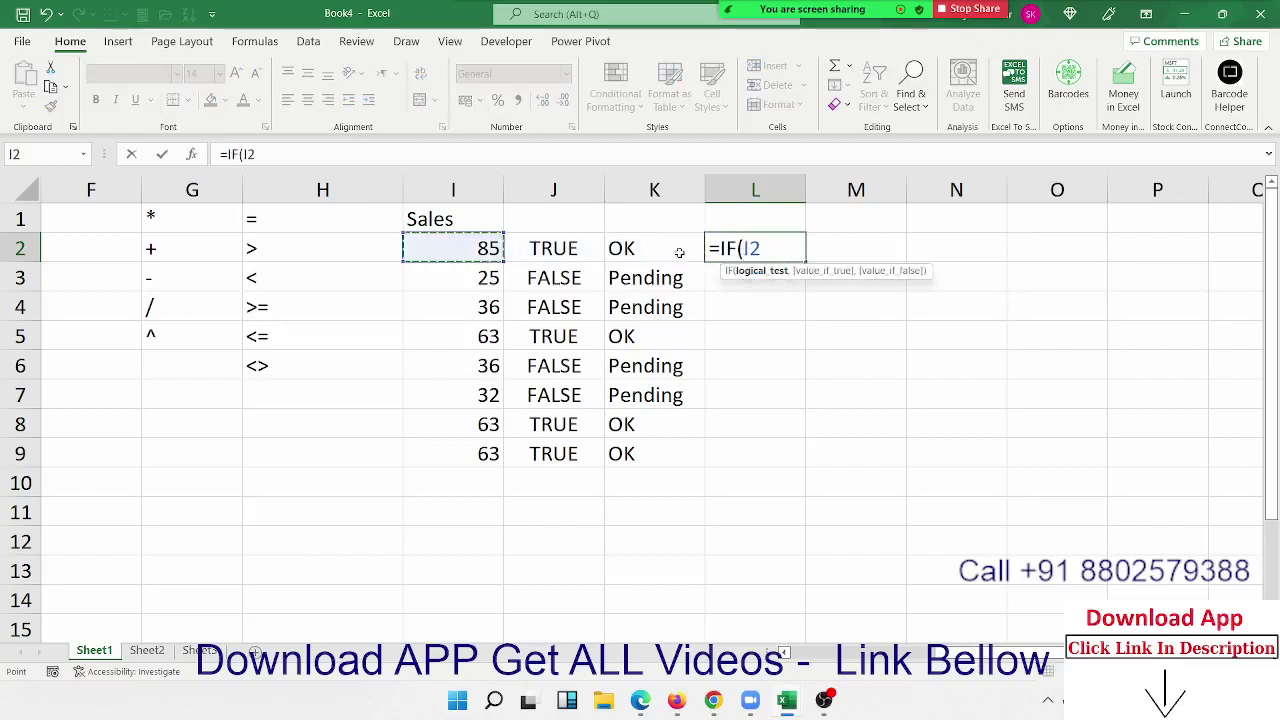
text(>50,"P)
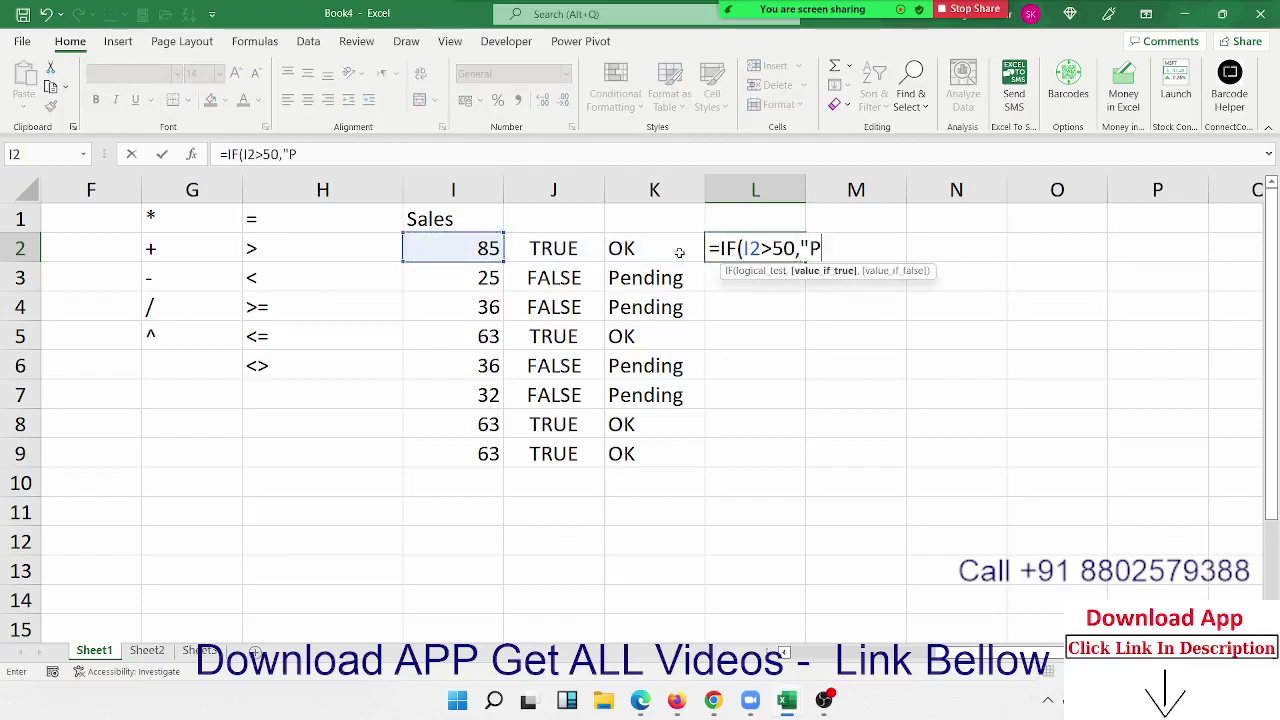
key(BackSpace)
text(O)
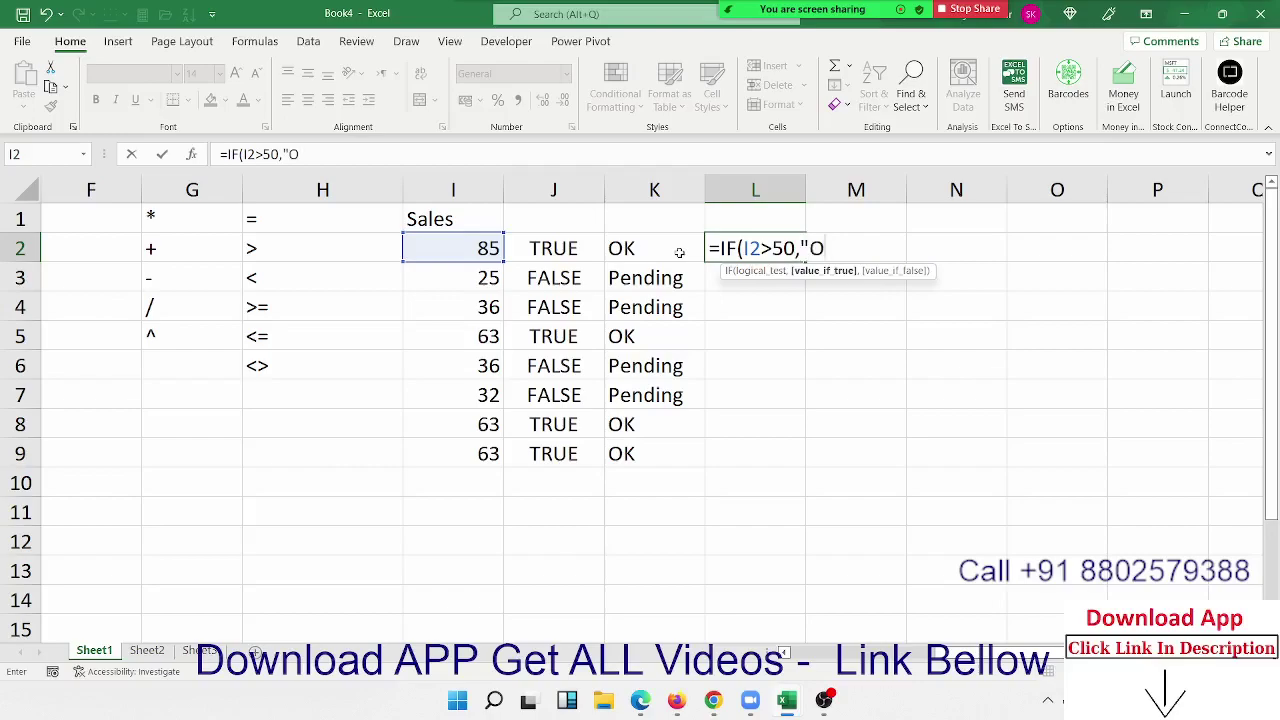
text(K","P)
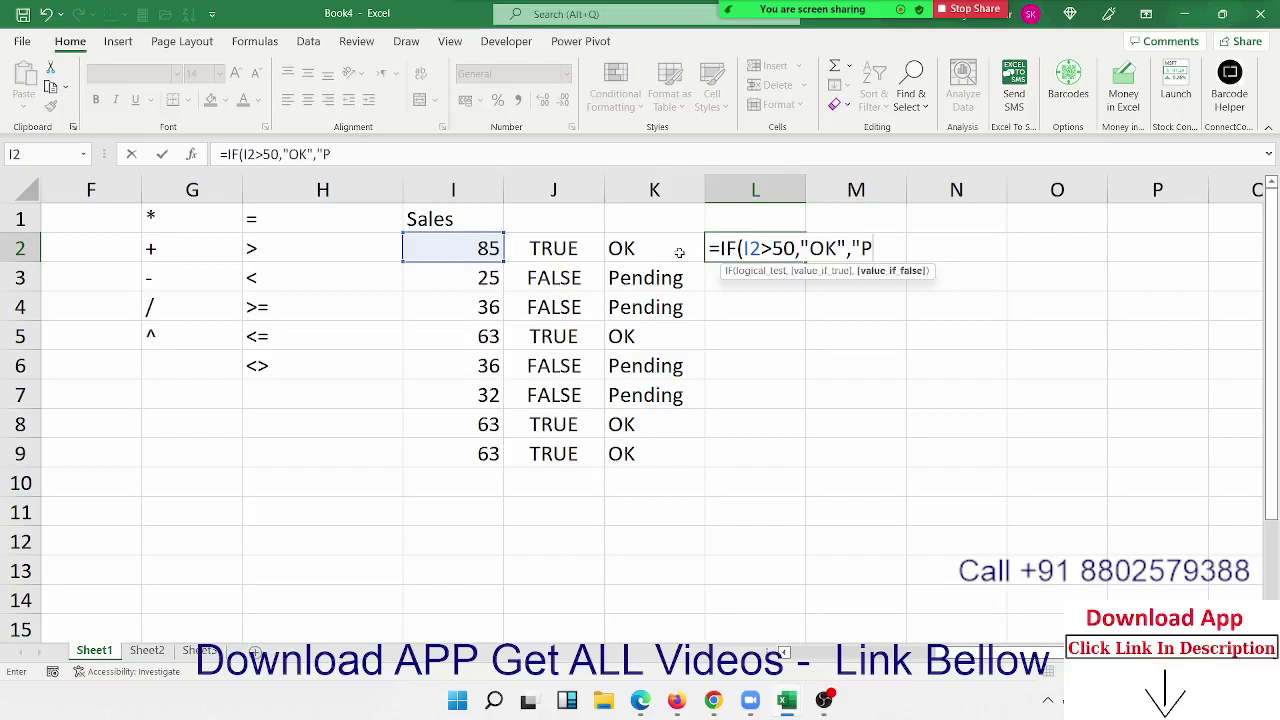
text(ending"))
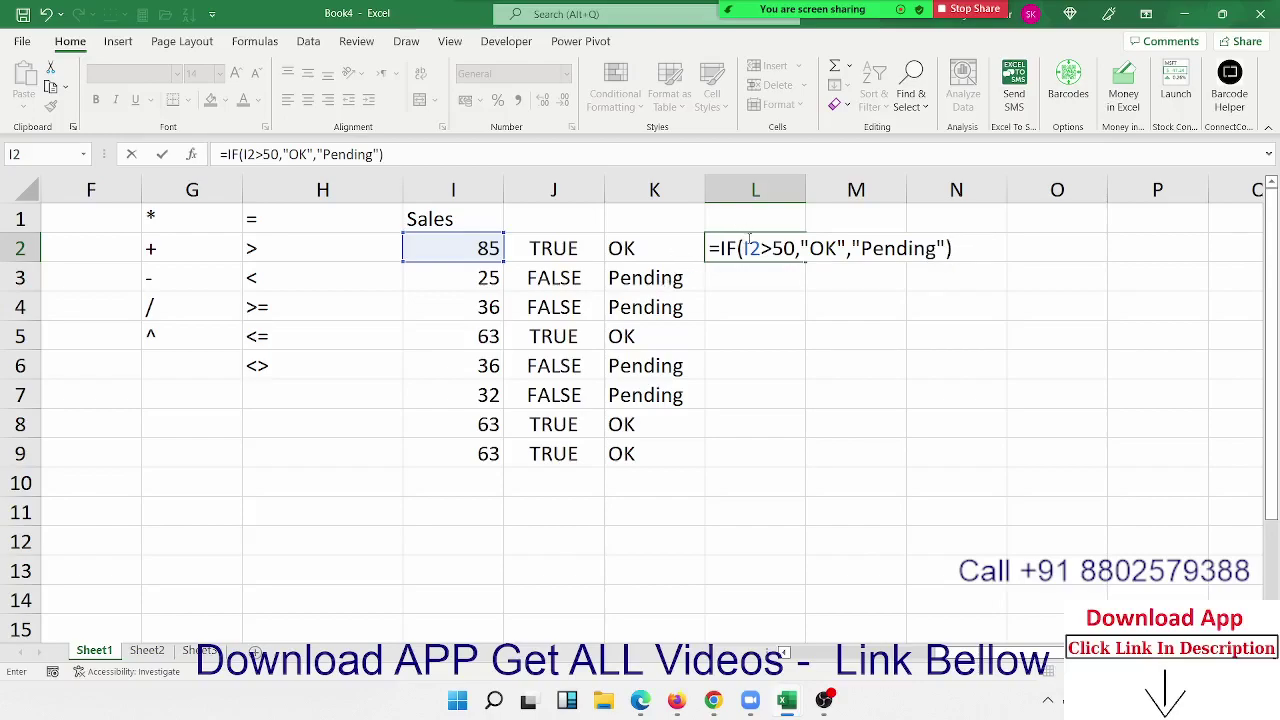
drag(744, 248, 795, 250)
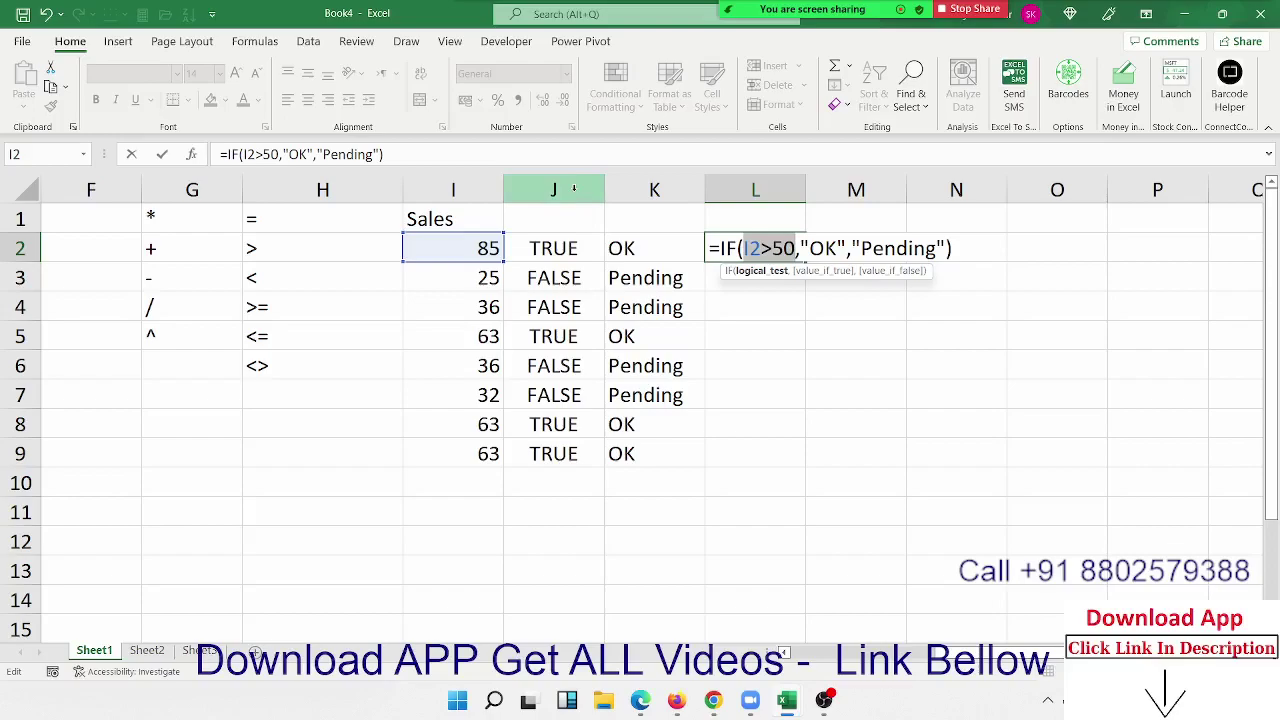
triple_click(755, 248)
click(755, 248)
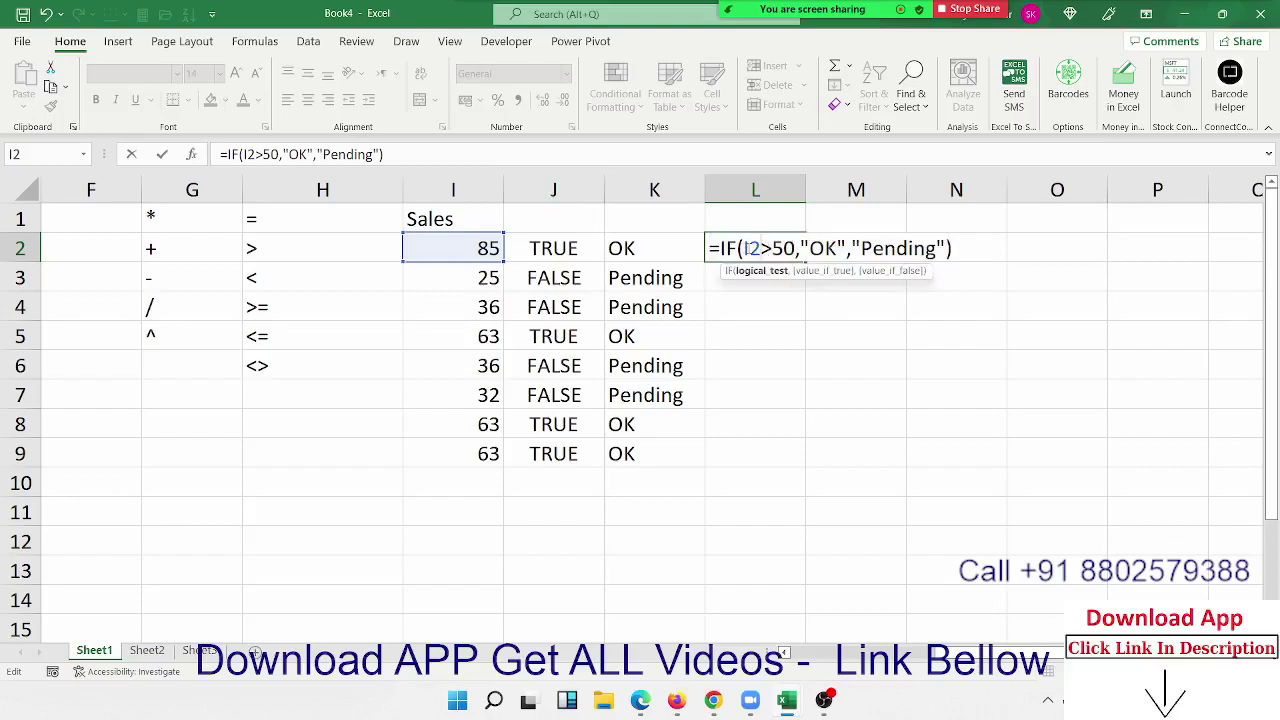
drag(743, 248, 797, 250)
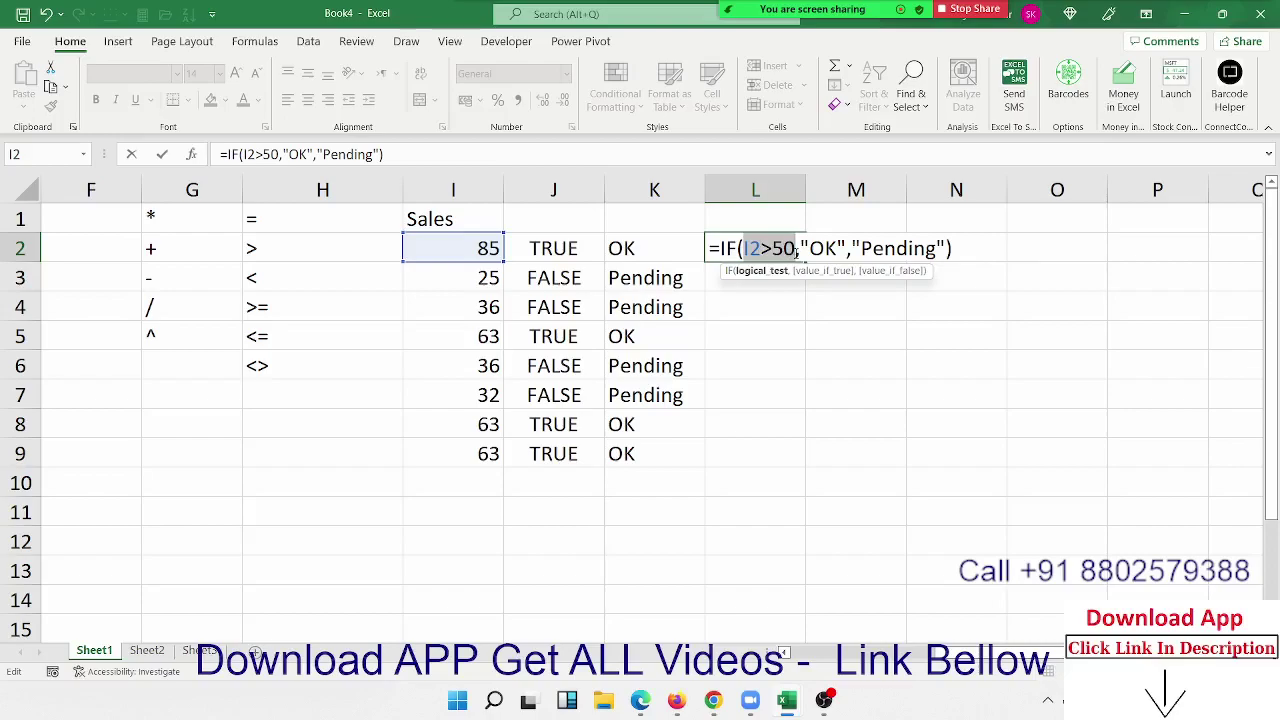
key(Return)
- Reopen the IF formula in cell L2 and examine its logical test, value-if-true and value-if-false arguments
click(792, 252)
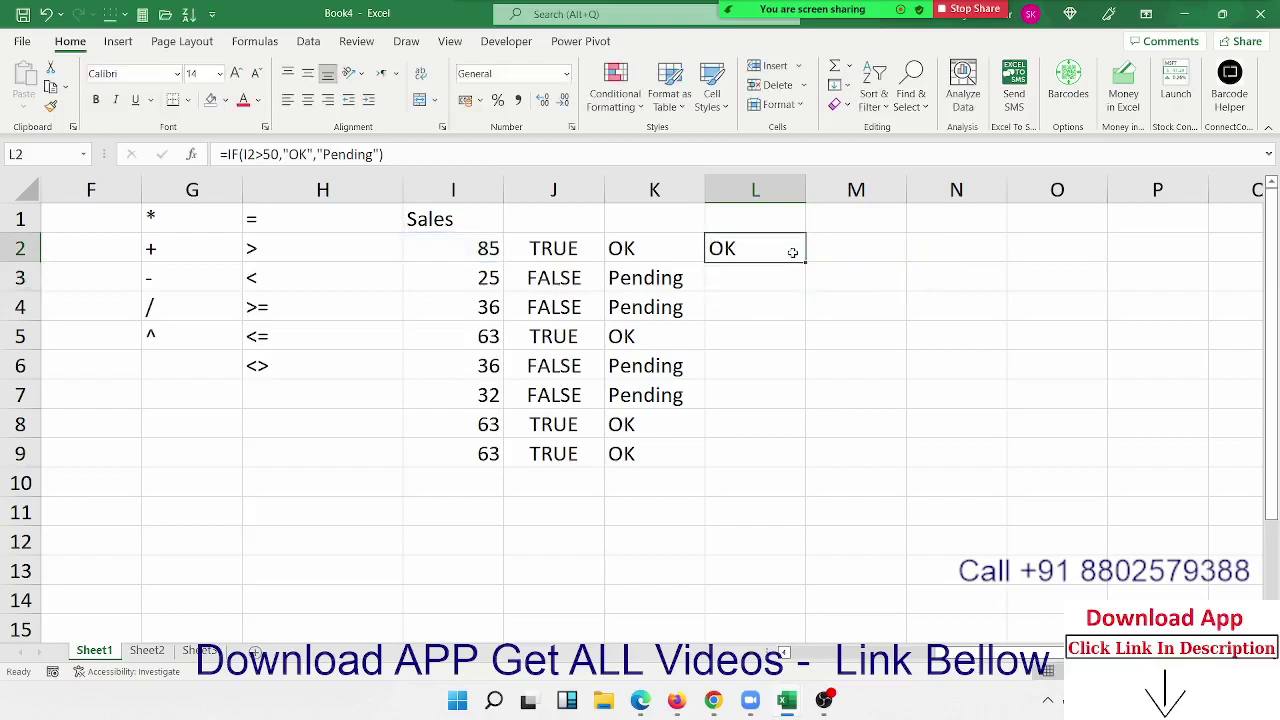
double_click(792, 252)
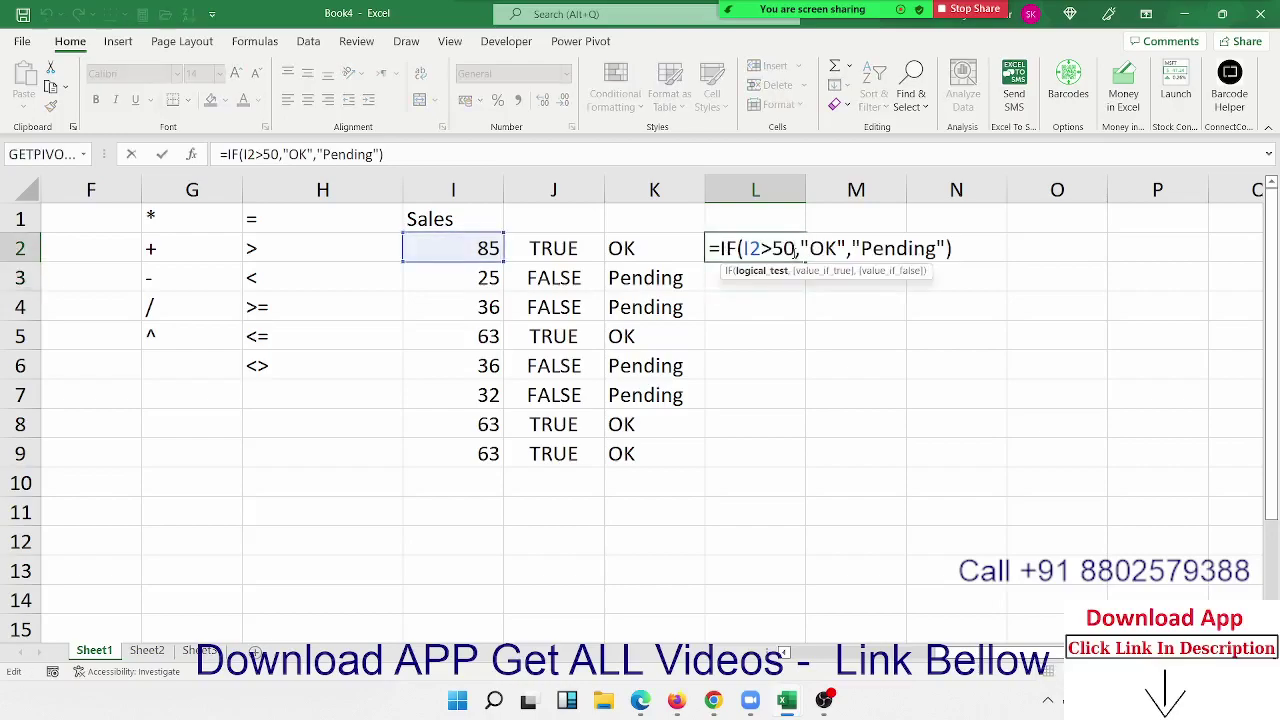
key(Return)
double_click(772, 248)
key(Return)
double_click(773, 248)
click(806, 248)
click(806, 248)
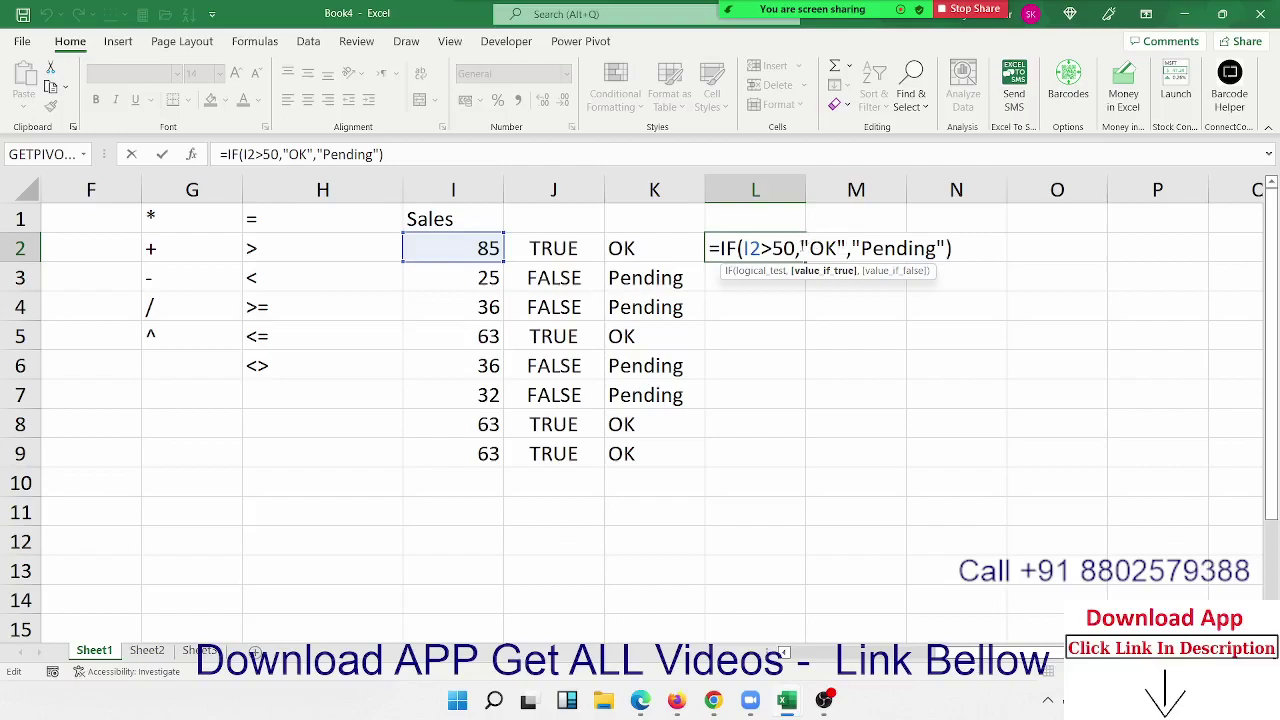
drag(801, 248, 848, 248)
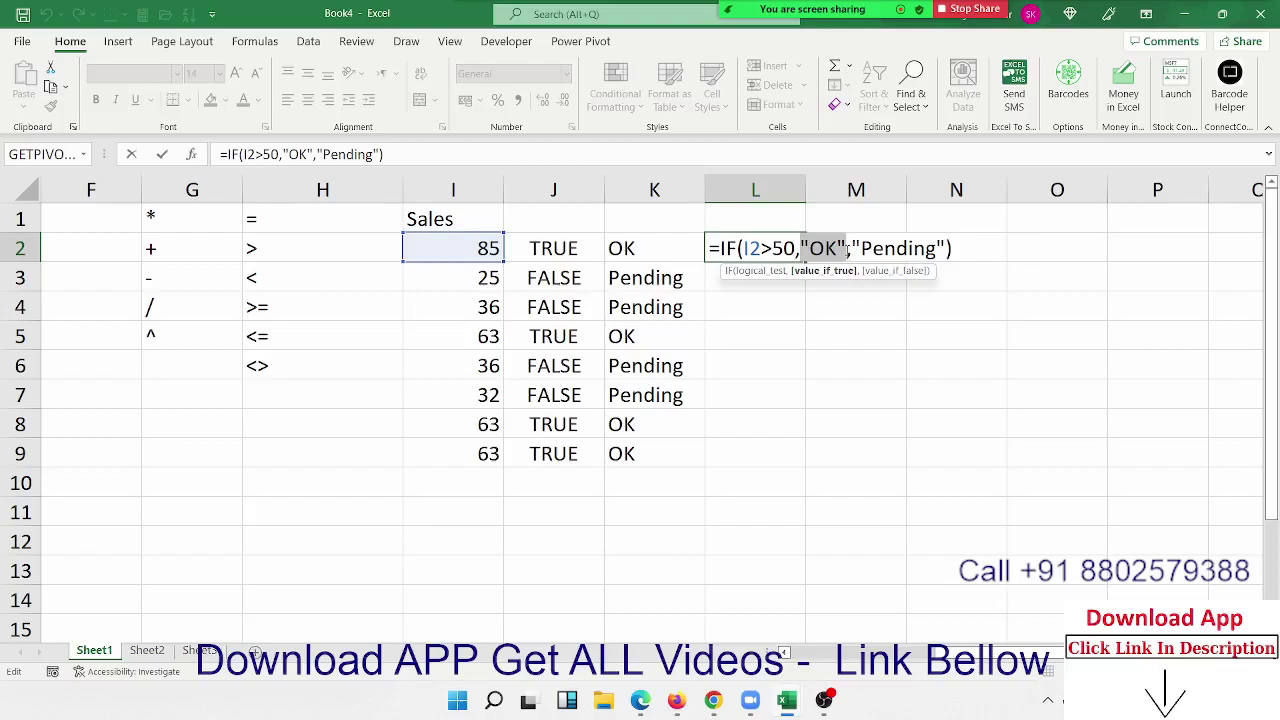
drag(801, 248, 946, 248)
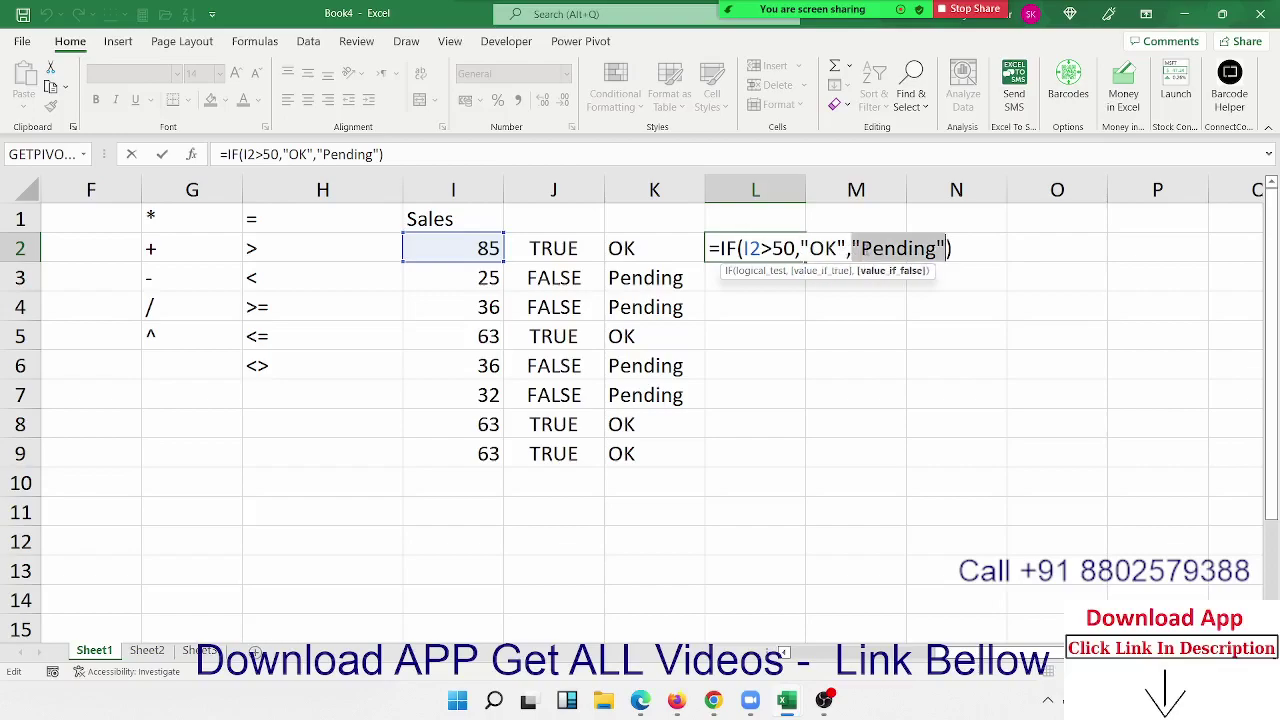
key(Return)
- Review the IF formula in K2 and compare the TRUE and FALSE results in column J with the sales figures
click(662, 246)
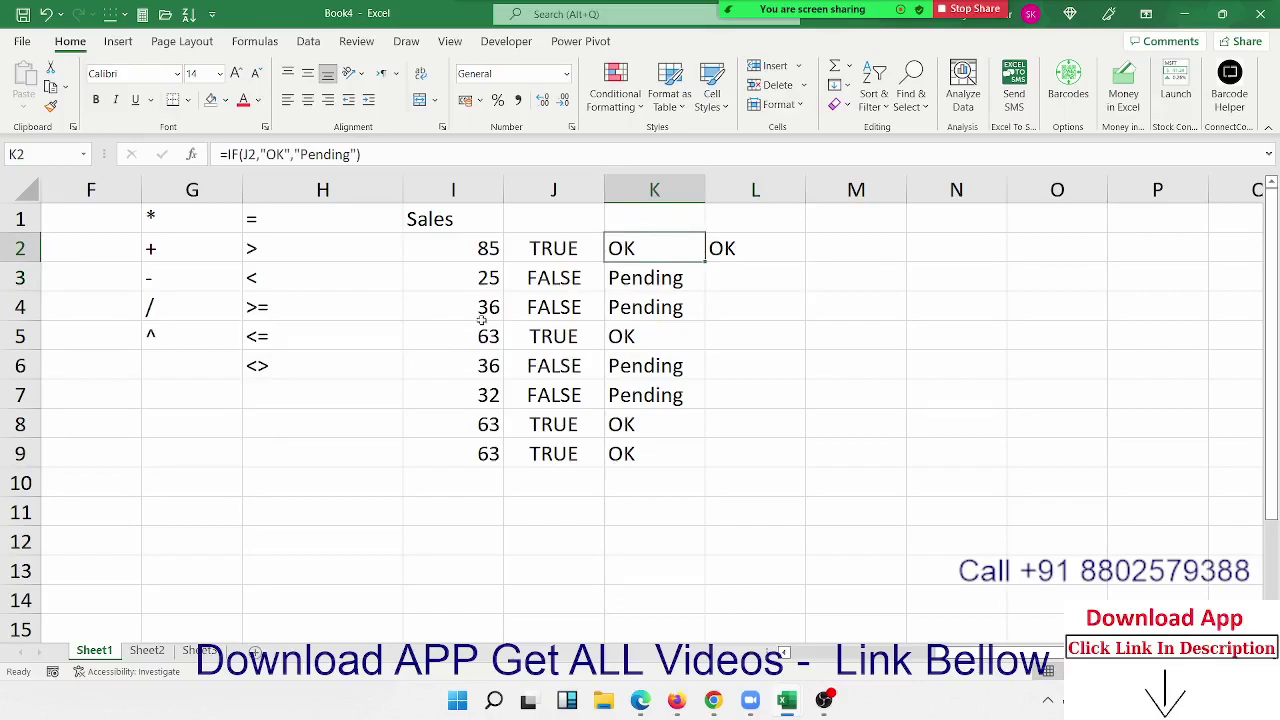
click(560, 258)
click(557, 307)
click(554, 366)
click(554, 395)
click(553, 453)
click(588, 396)
click(536, 455)
click(560, 310)
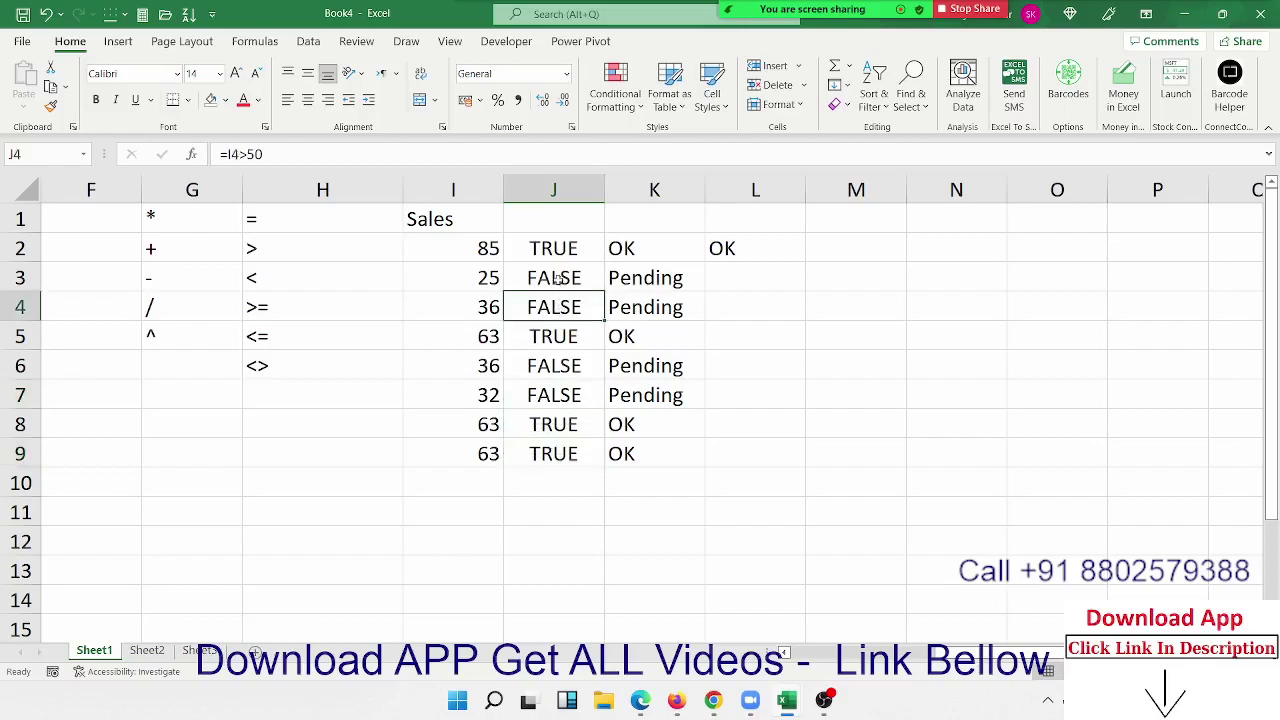
click(557, 280)
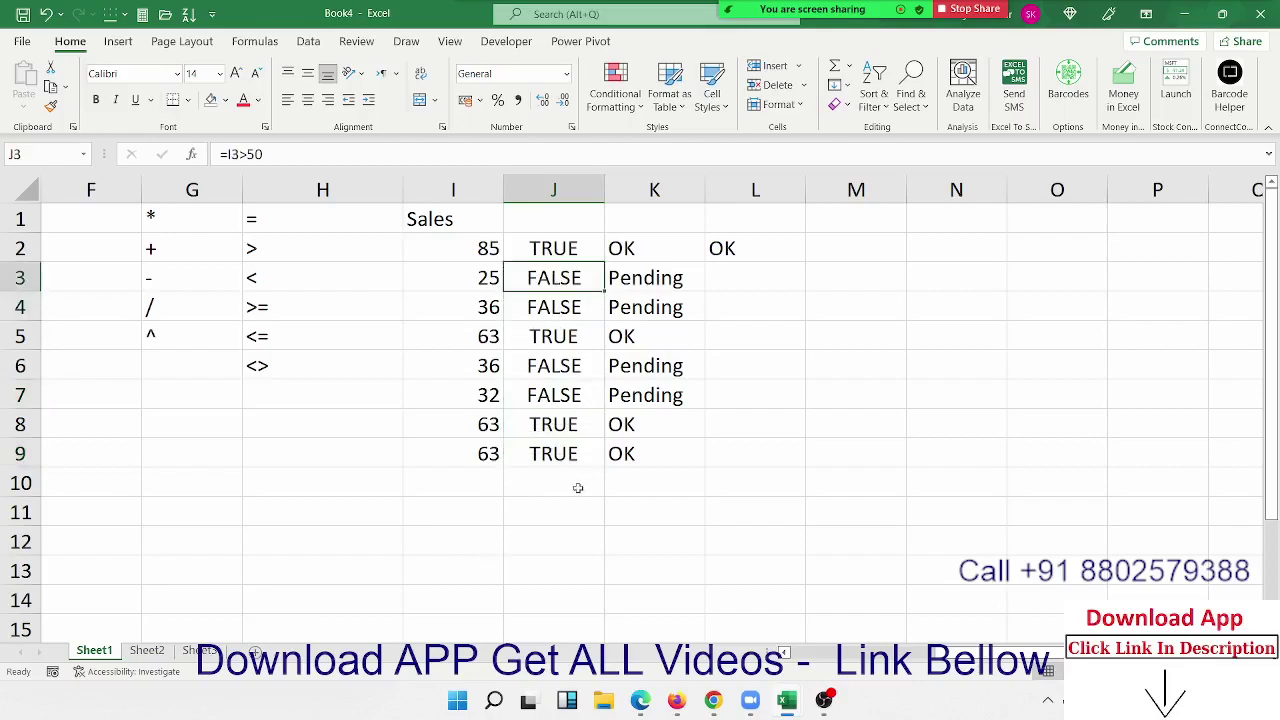
- Start a formula beginning with =i in cell L10 and look through the suggested functions and their descriptions
click(785, 472)
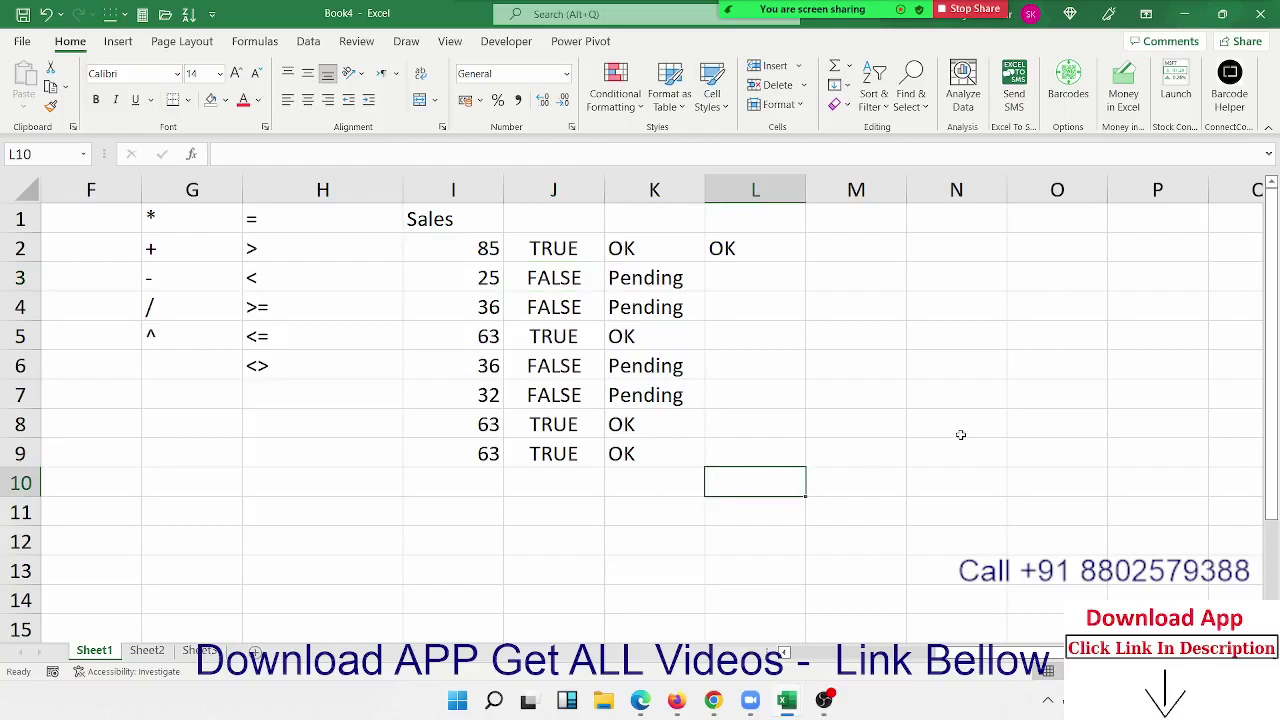
text(=)
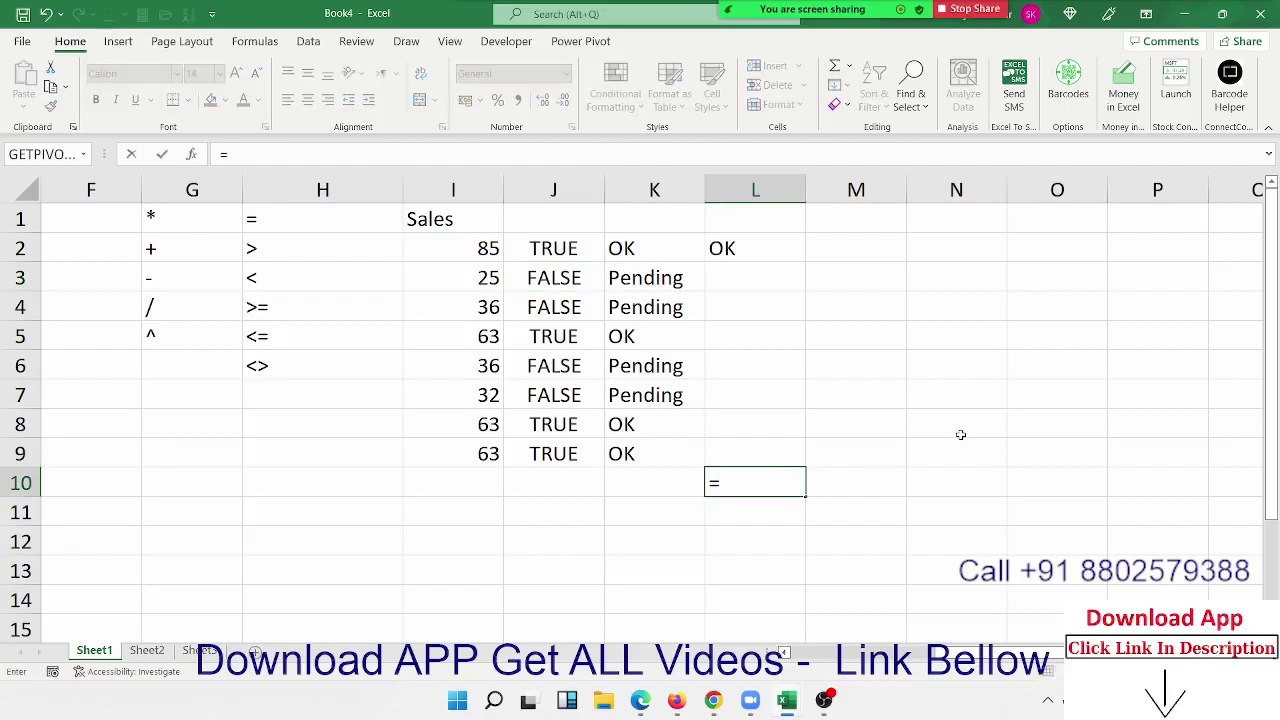
text(i)
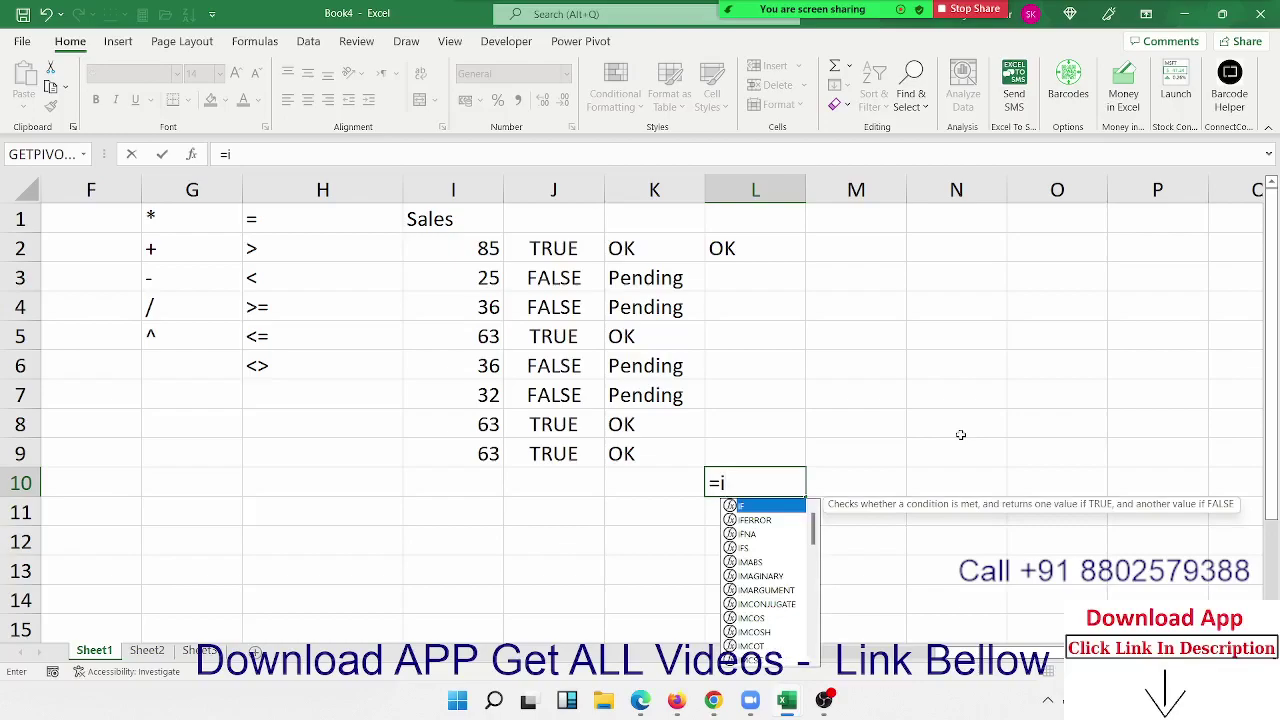
key(Down)
key(Down)
key(Up)
key(Down)
key(Down)
key(Down)
key(Down)
key(Down)
key(Down)
key(Down)
key(Down)
key(Down)
key(Up)
key(Up)
key(Up)
key(Up)
key(Up)
key(Up)
key(Up)
key(Up)
key(Up)
key(Up)
key(Down)
key(Up)
- Insert the IF function in cell L10 to examine its arguments, and discard the unfinished formula
key(Tab)
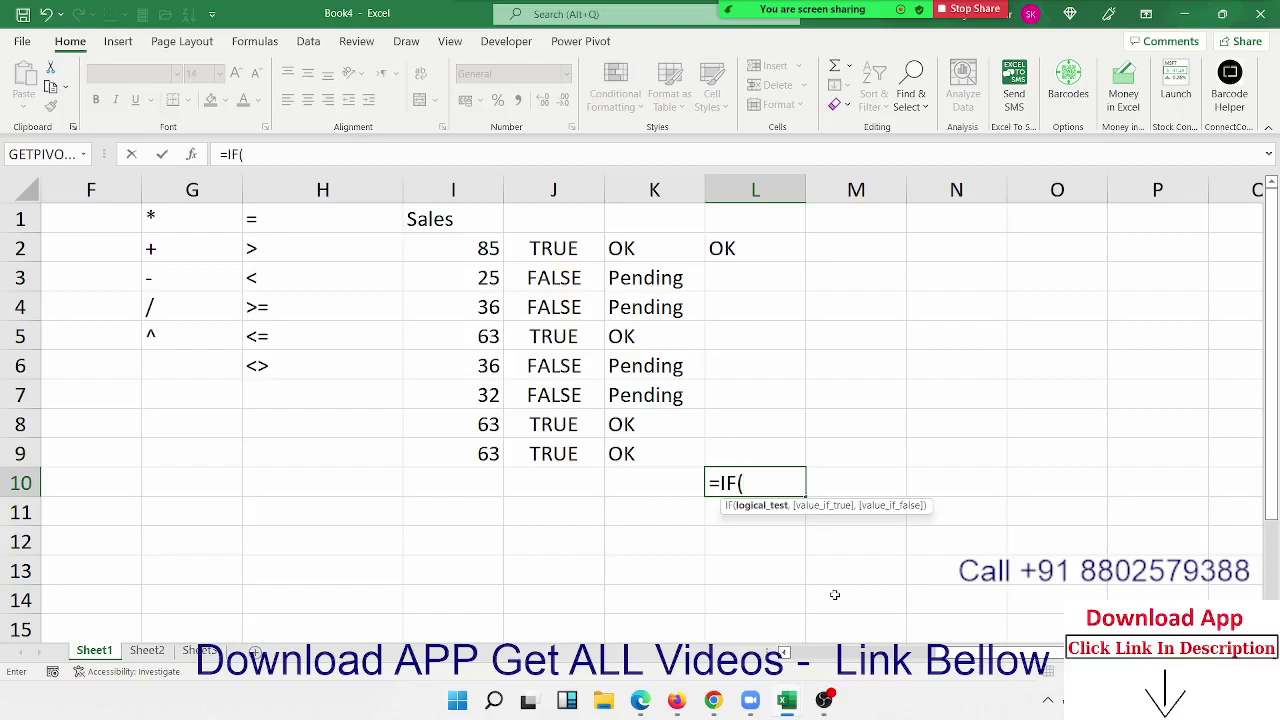
click(750, 484)
key(Escape)
- Start a VLOOKUP formula in cell I11 to examine its arguments, and discard the unfinished entry
click(465, 513)
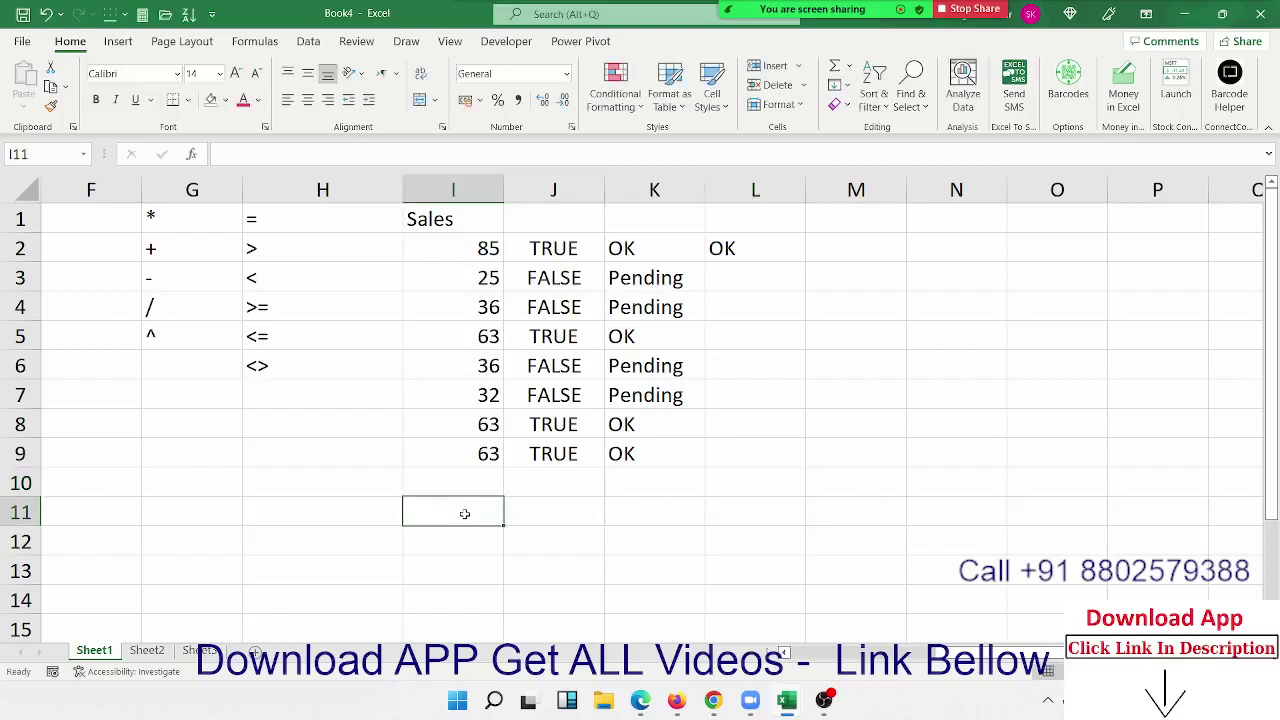
text(=vl)
key(Tab)
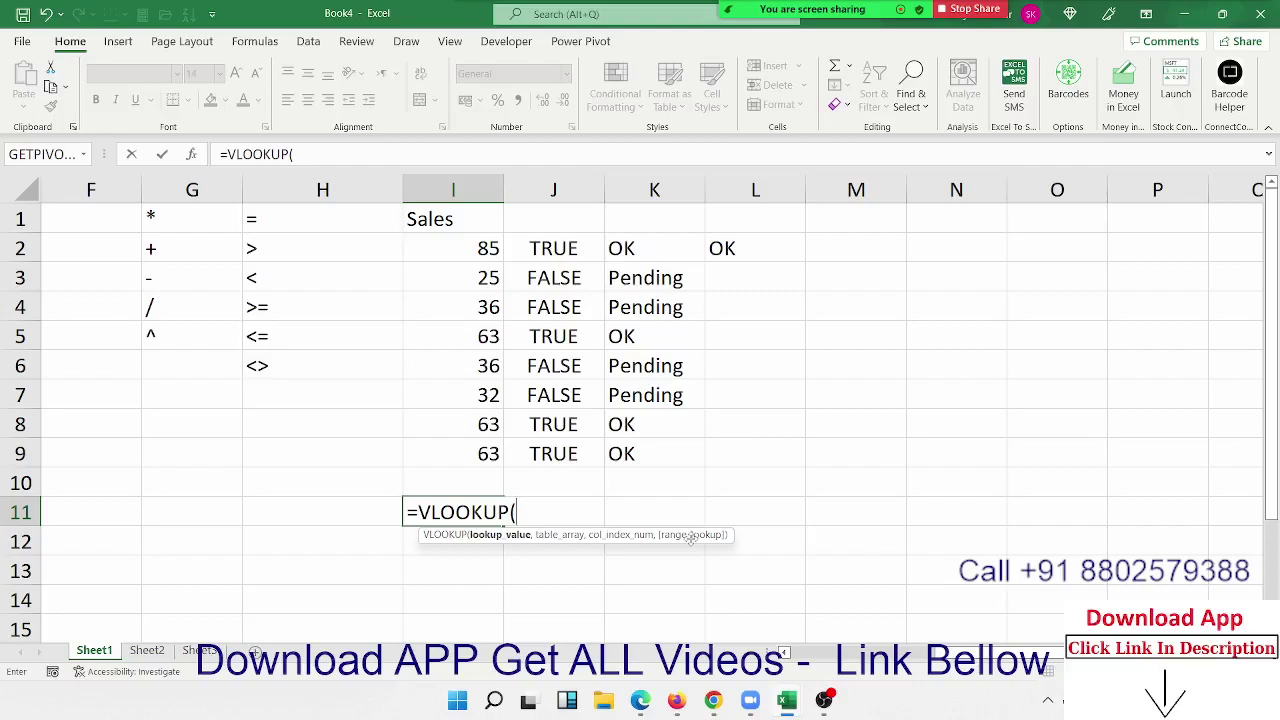
key(Escape)
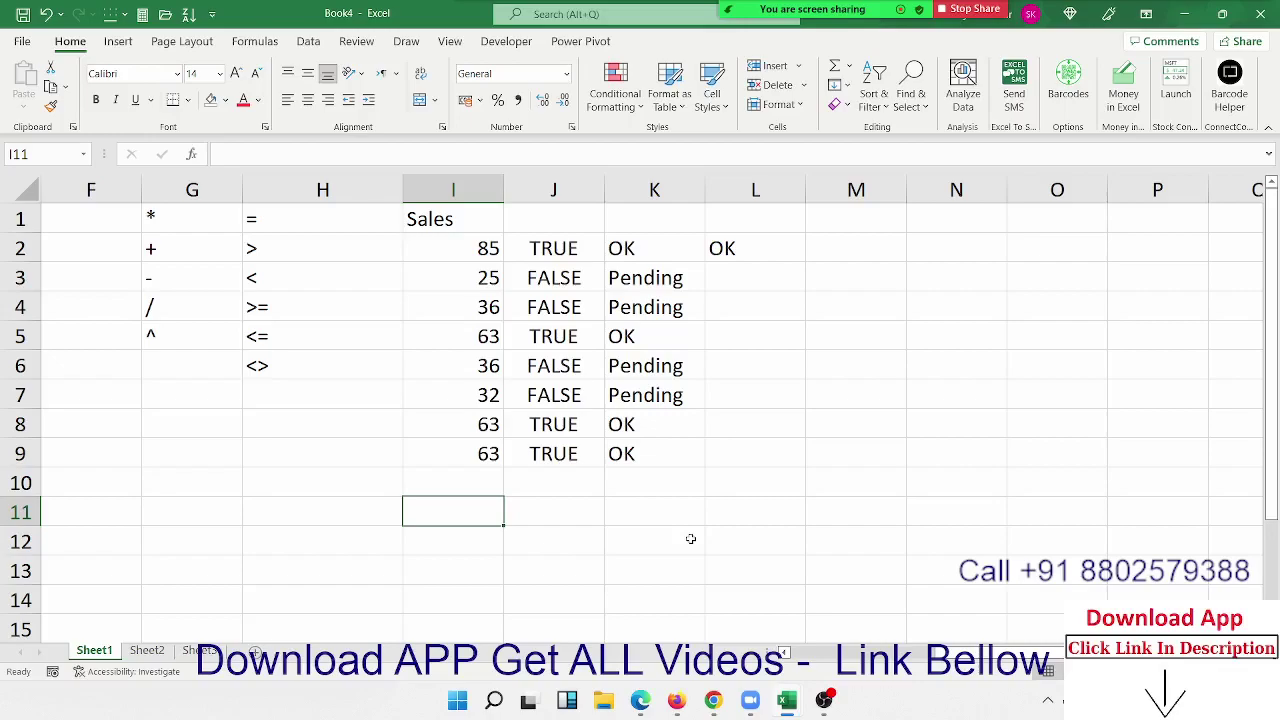
- Return to the sheet's first columns and review the profit and compound-interest examples in A7:D13
key(Left)
key(Left)
key(Left)
key(Left)
key(Left)
key(Left)
key(Left)
key(Left)
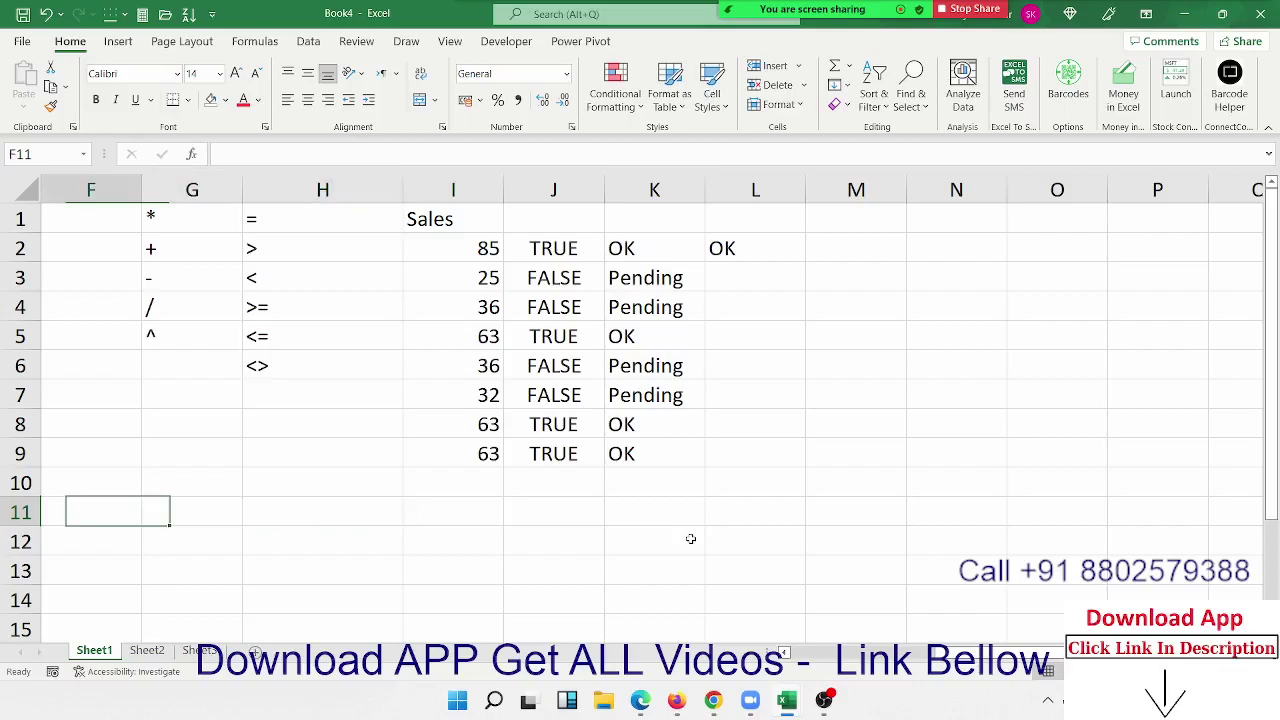
drag(400, 570, 118, 392)
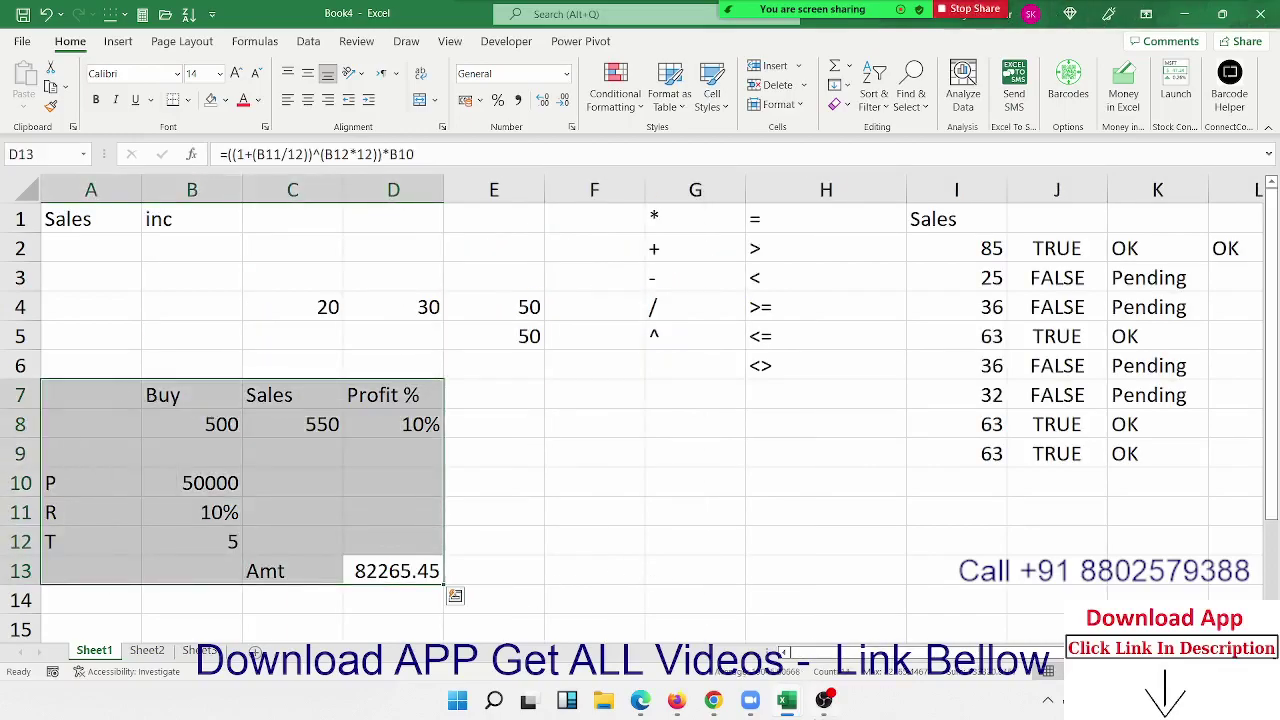
click(824, 700)
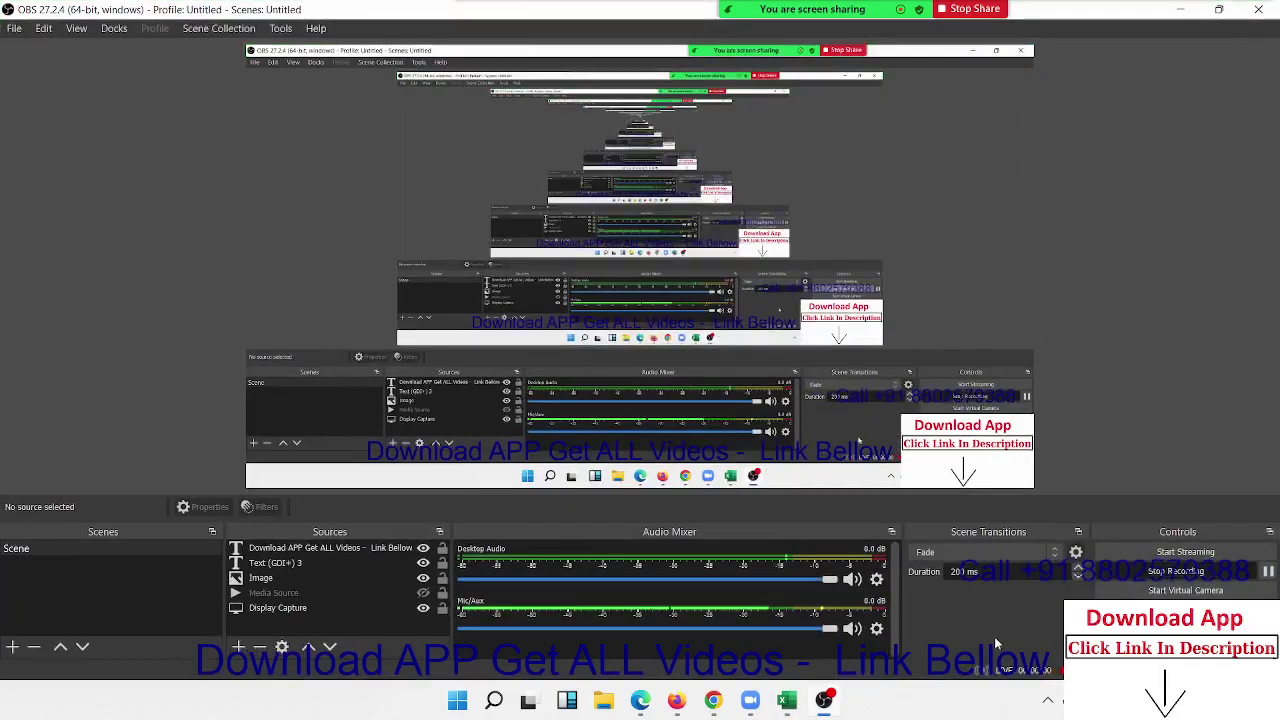